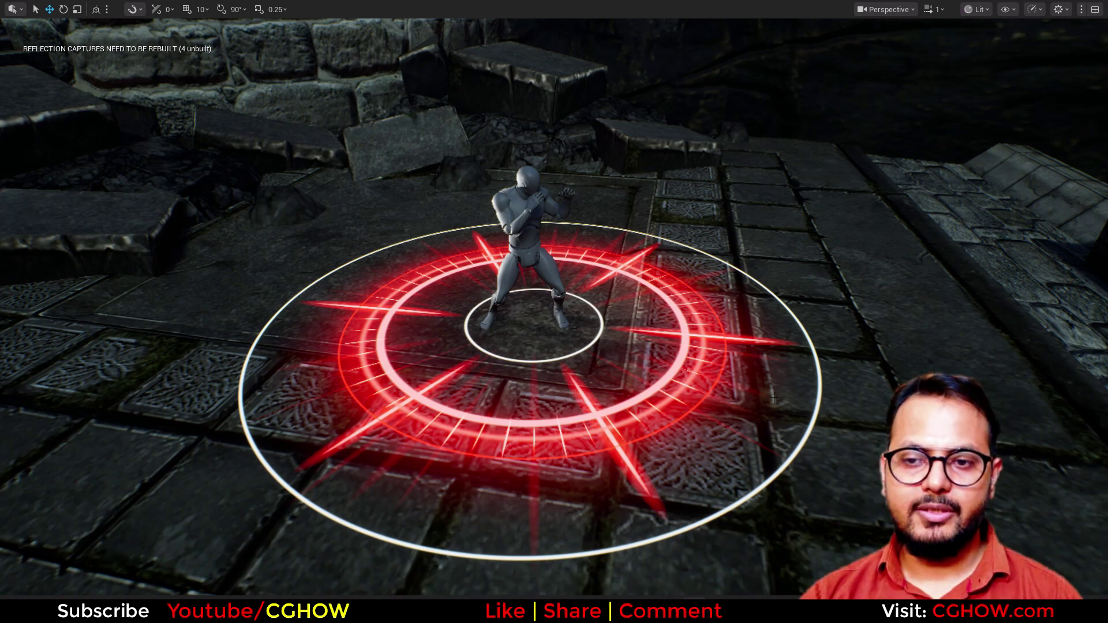
pyautogui.keyDown('alt'); pyautogui.moveTo(616, 390); pyautogui.dragTo(616, 390, button='right'); pyautogui.keyUp('alt')
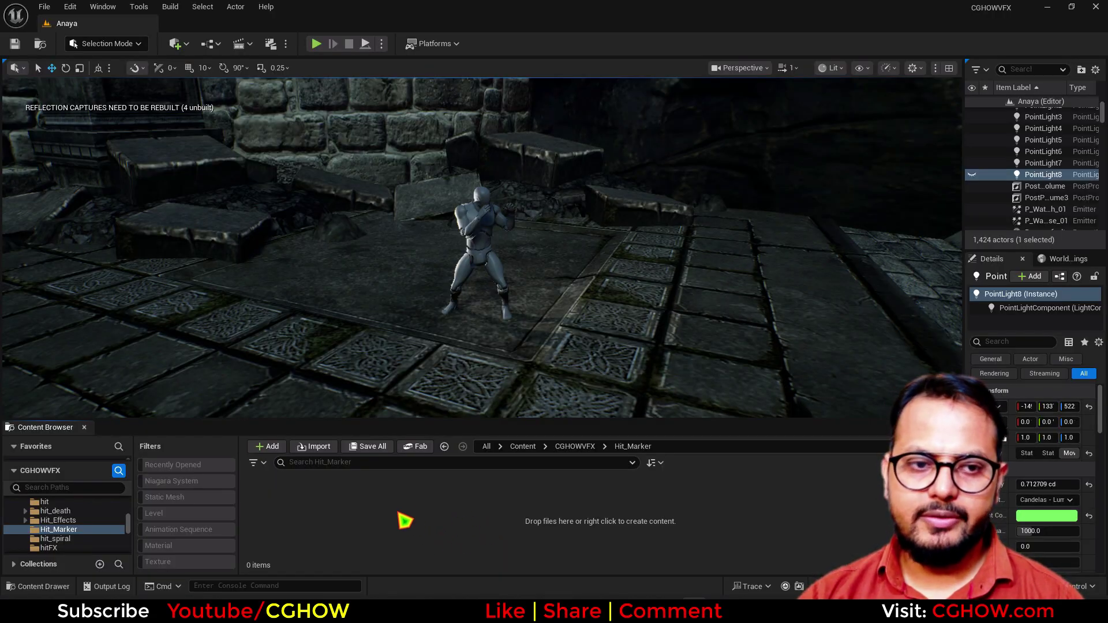
# - Create a material named M_Ring in the Hit_Marker folder and open it for editing
pyautogui.rightClick(404, 521)
pyautogui.click(454, 228)
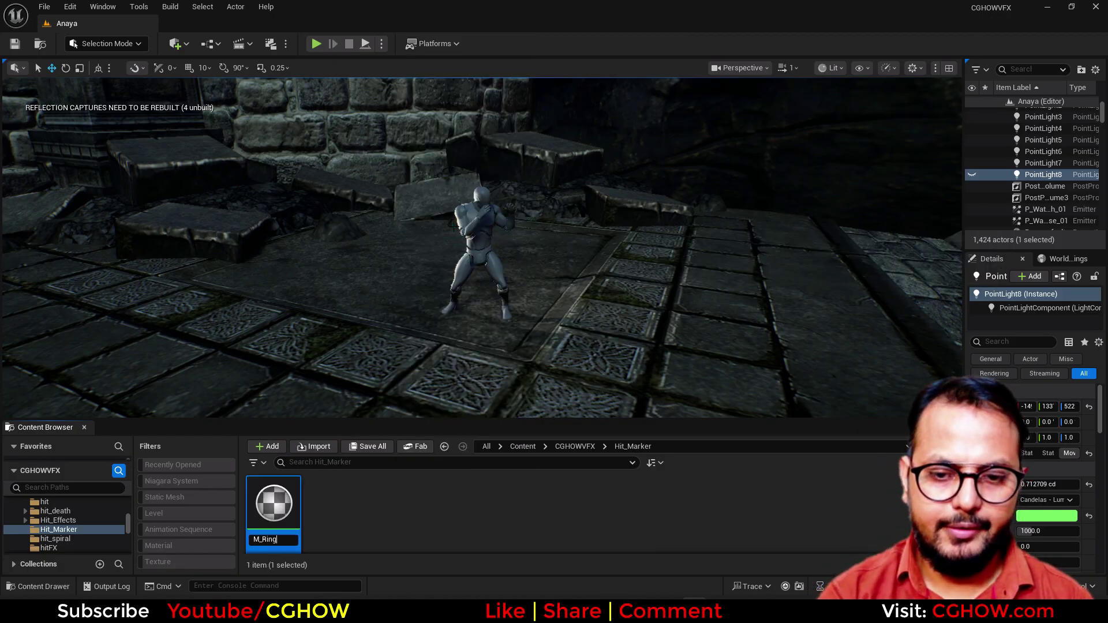
pyautogui.press('Return')
pyautogui.press('Return')
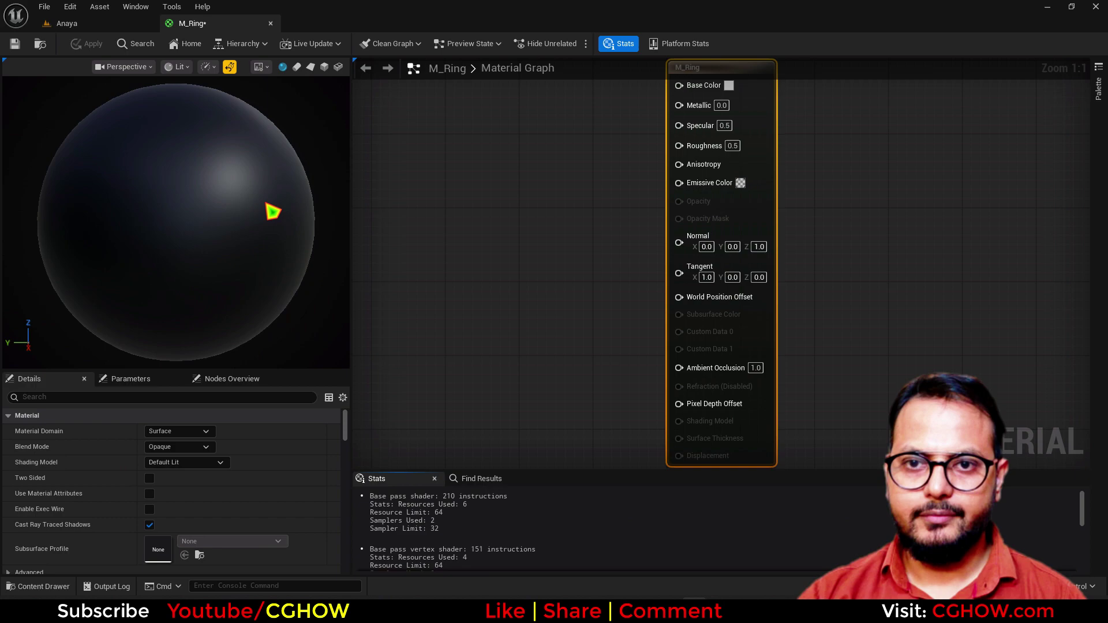
# - Preview the material on a plane and make it Unlit, Translucent and Two Sided
pyautogui.click(310, 67)
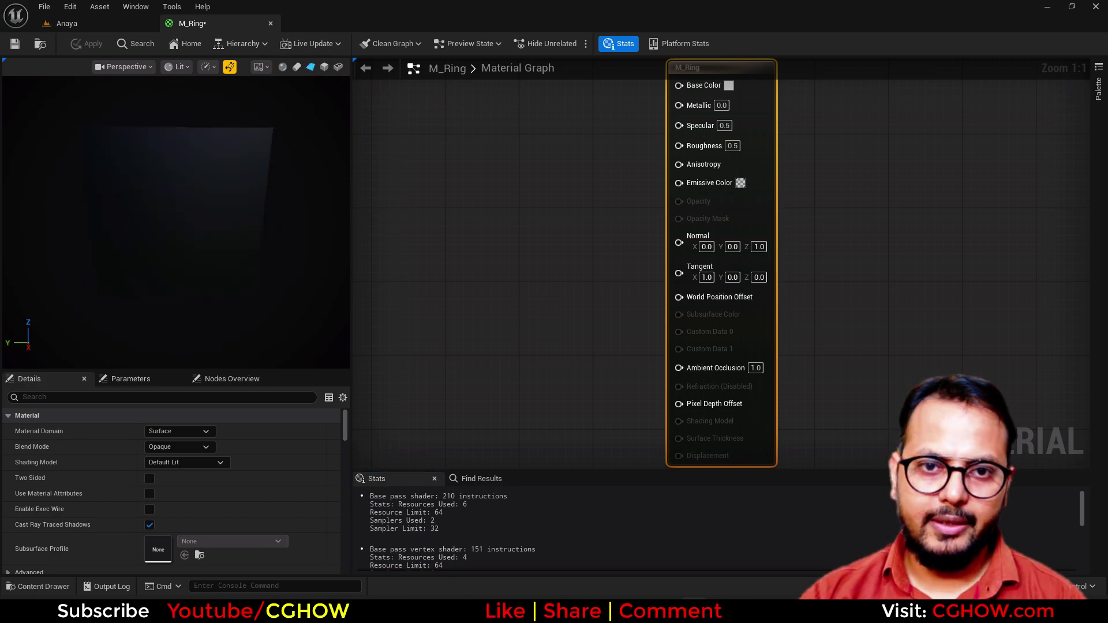
pyautogui.click(205, 461)
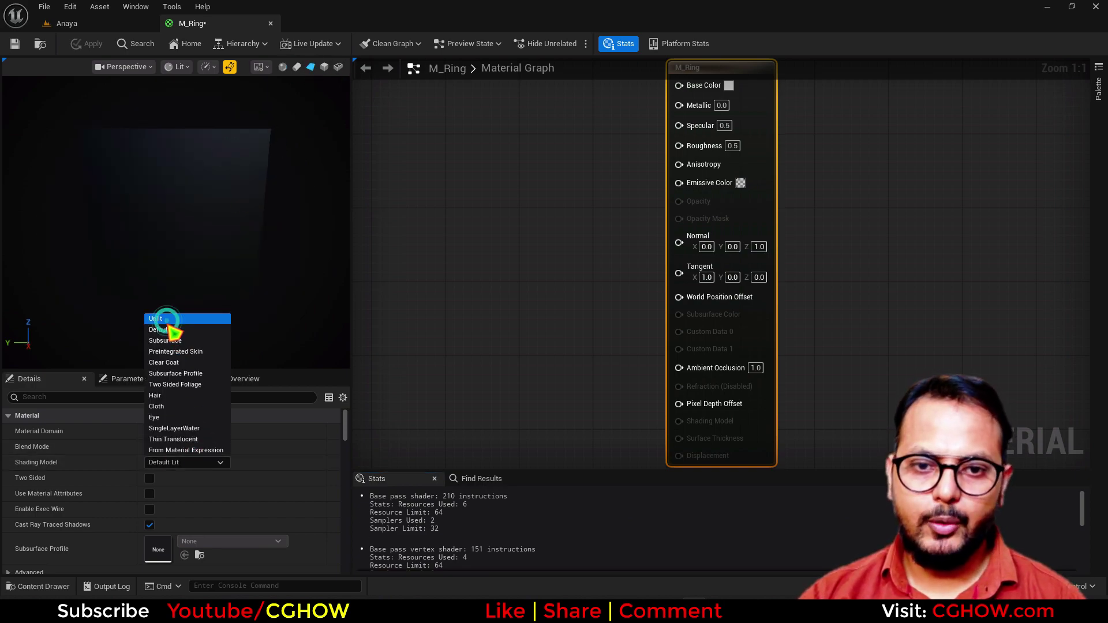
pyautogui.click(166, 320)
pyautogui.click(193, 447)
pyautogui.click(182, 469)
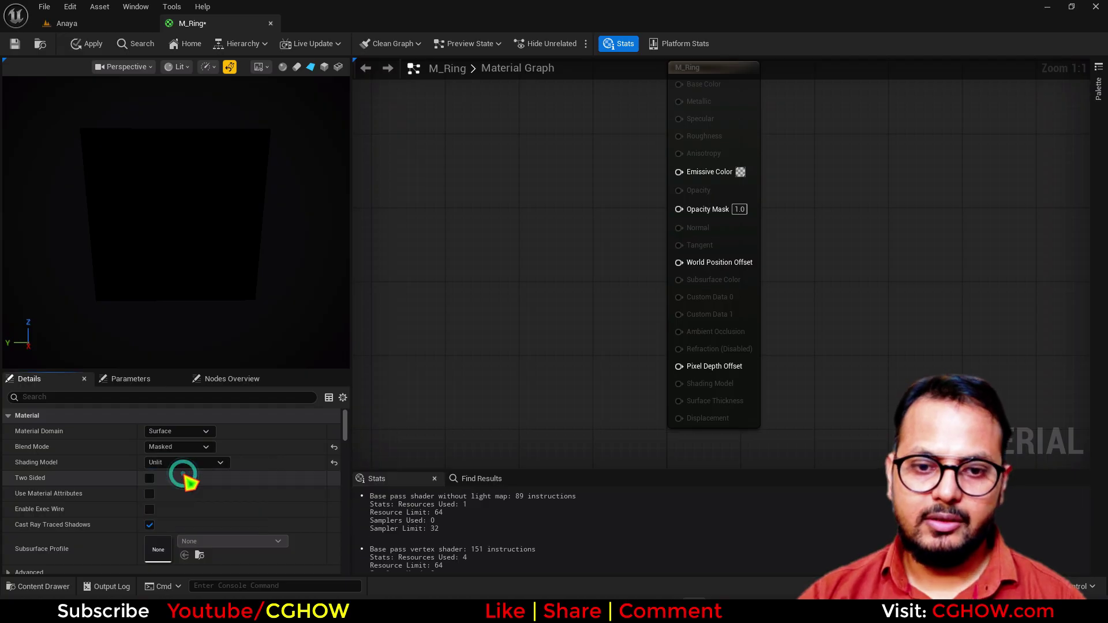
pyautogui.click(180, 448)
pyautogui.click(167, 480)
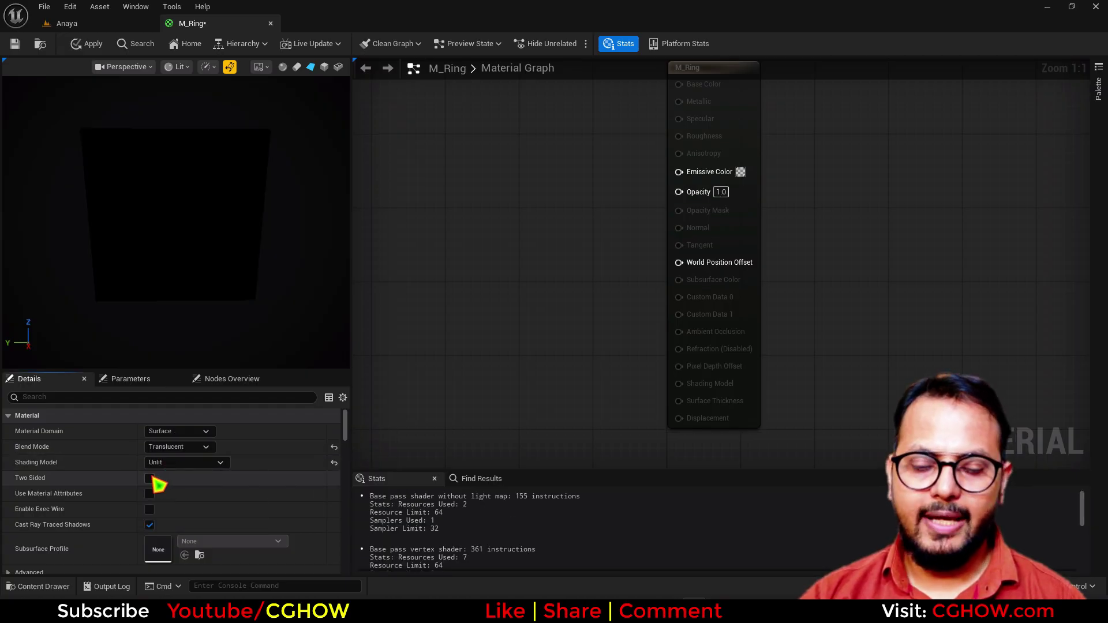
pyautogui.click(149, 478)
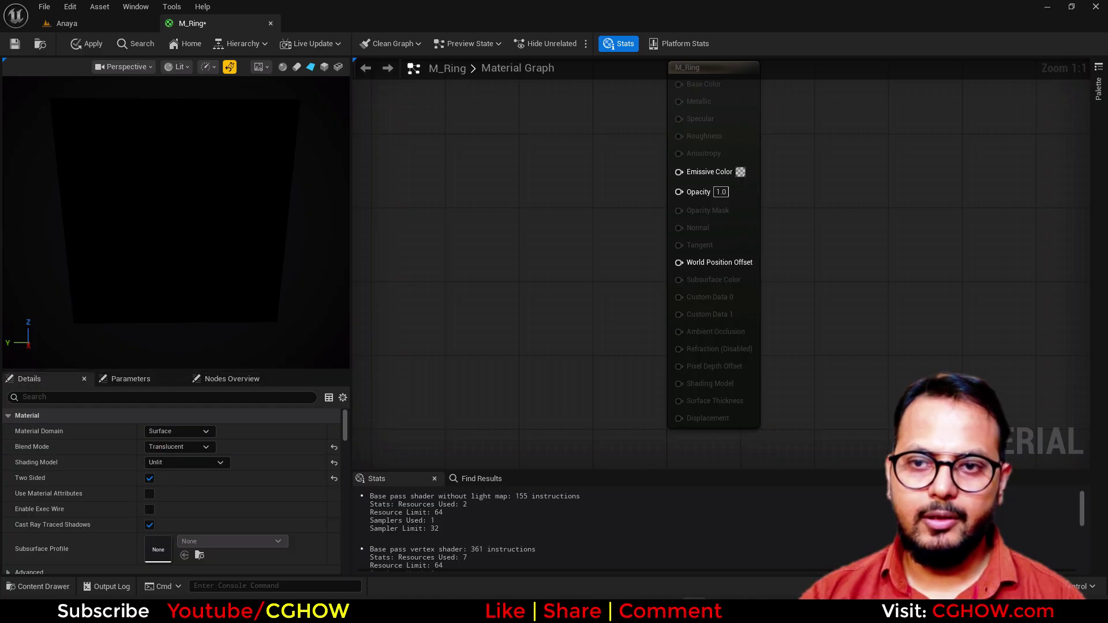
# - Add a RadialGradientExponential node and connect its output to the material's Emissive Color
pyautogui.moveTo(542, 171); pyautogui.dragTo(647, 178, button='right')
pyautogui.rightClick(543, 151)
pyautogui.write('ra')
pyautogui.click(586, 183)
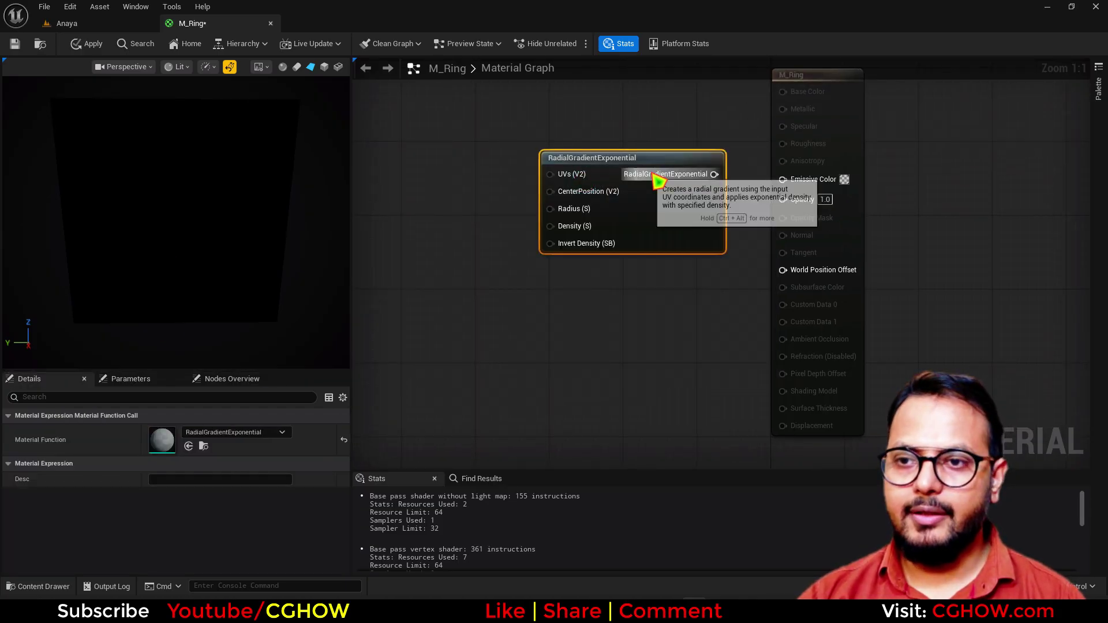
pyautogui.moveTo(713, 176); pyautogui.dragTo(783, 179)
pyautogui.moveTo(667, 225); pyautogui.dragTo(564, 225)
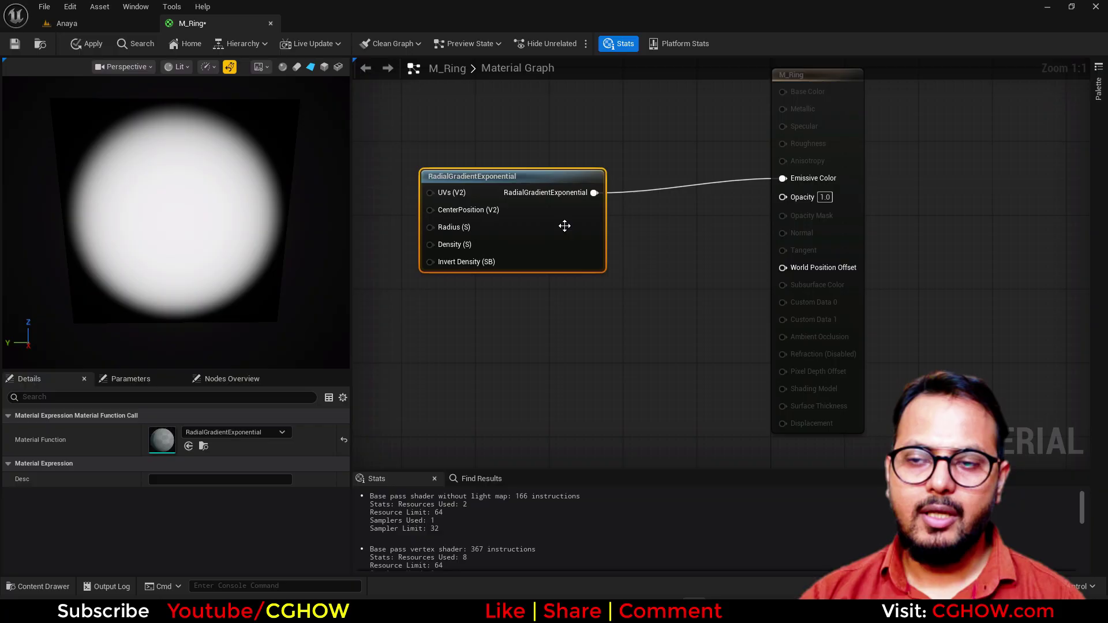
# - Insert a Sine node between the radial gradient and Emissive Color, and move both nodes away from the material output
pyautogui.write('sin')
pyautogui.moveTo(597, 193); pyautogui.dragTo(784, 179)
pyautogui.click(668, 208)
pyautogui.click(528, 176)
pyautogui.keyDown('shift'); pyautogui.click(667, 188); pyautogui.keyUp('shift')
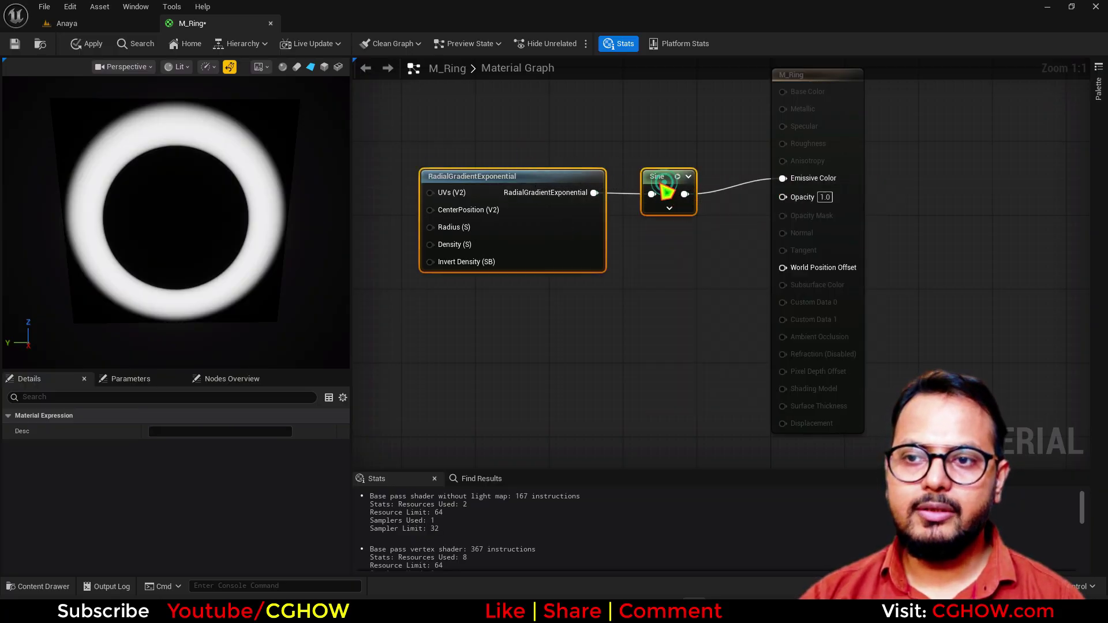
pyautogui.moveTo(667, 187); pyautogui.dragTo(576, 187)
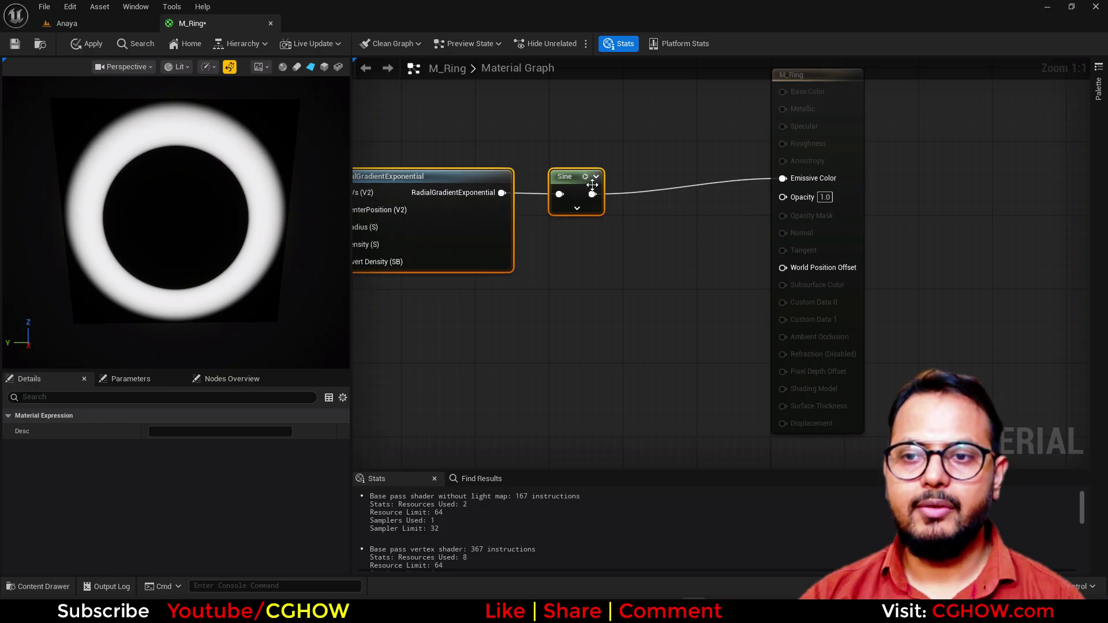
# - Set the Sine node's Period to 2
pyautogui.click(592, 185)
pyautogui.click(168, 432)
pyautogui.write('2')
pyautogui.press('Return')
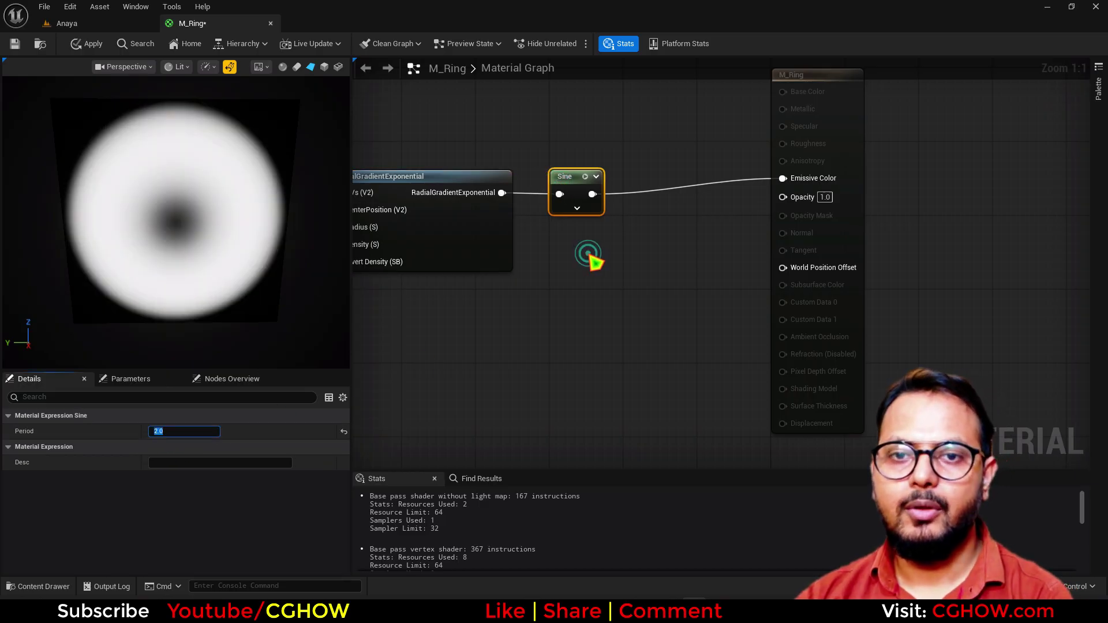
pyautogui.click(589, 254)
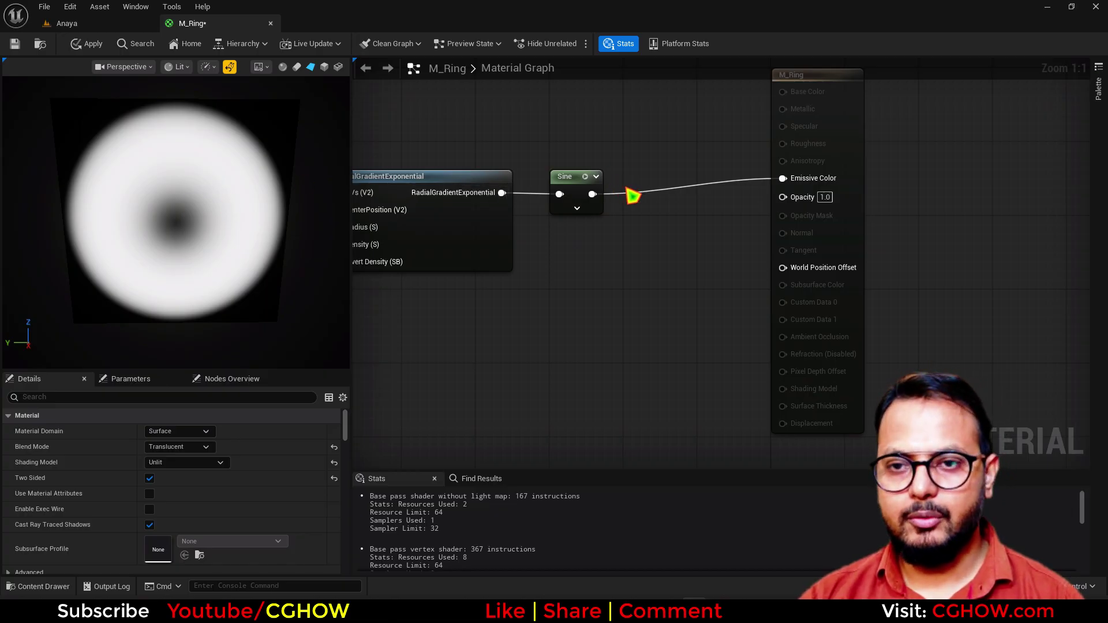
# - Feed the Sine output into a new Power node and drive its exponent with a Dynamic Parameter output named thickness
pyautogui.click(632, 181)
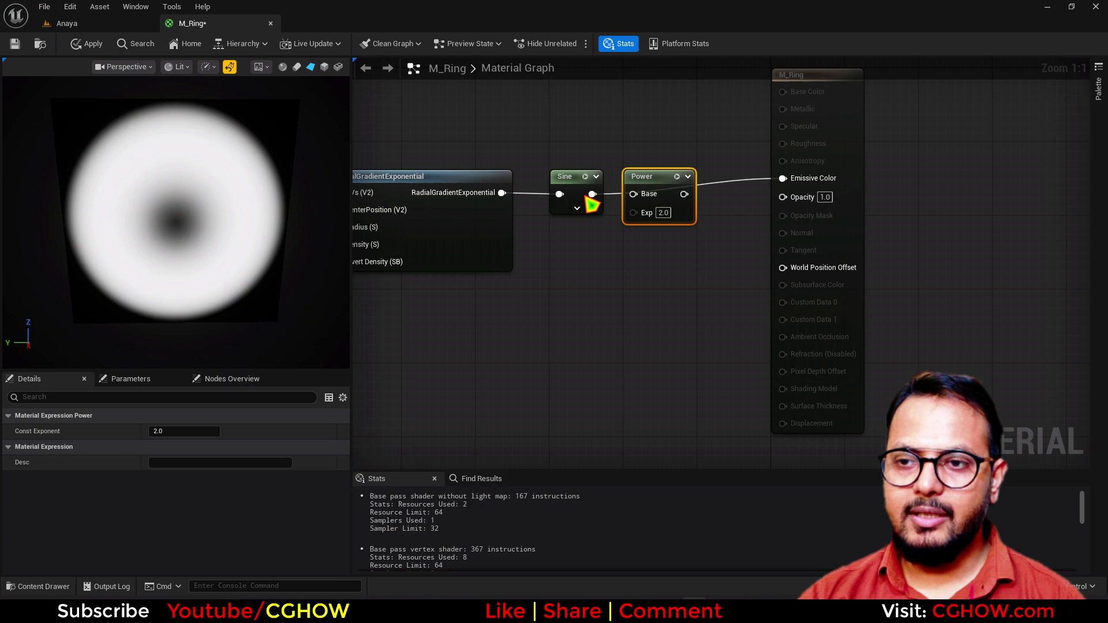
pyautogui.moveTo(592, 194); pyautogui.dragTo(646, 198)
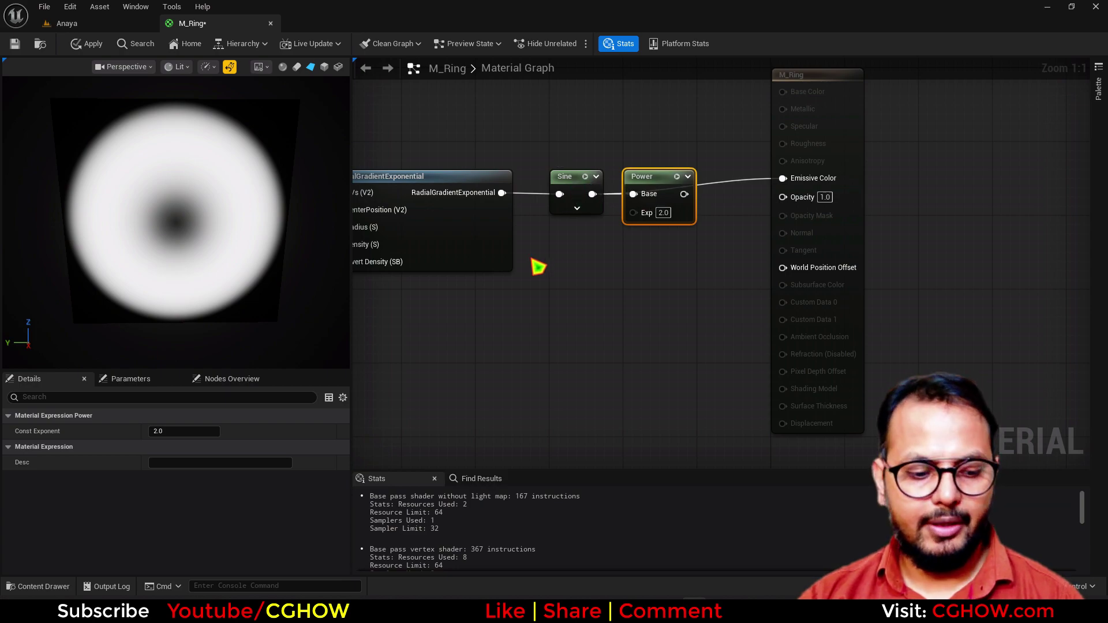
pyautogui.rightClick(538, 266)
pyautogui.write('dyn')
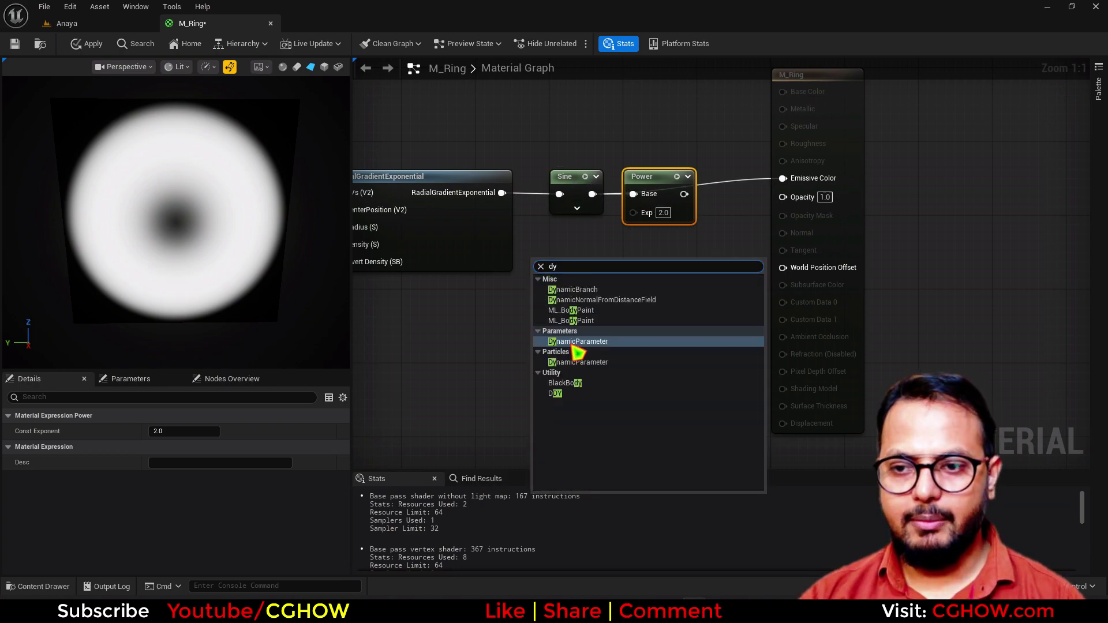
pyautogui.click(575, 345)
pyautogui.click(180, 447)
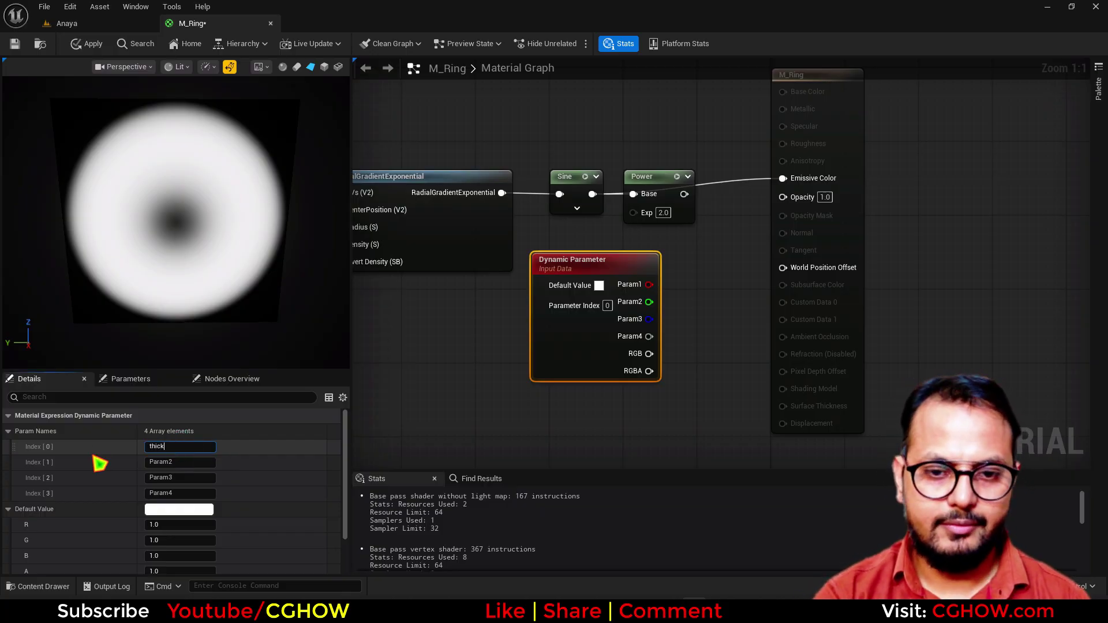
pyautogui.write('thickness')
pyautogui.press('Return')
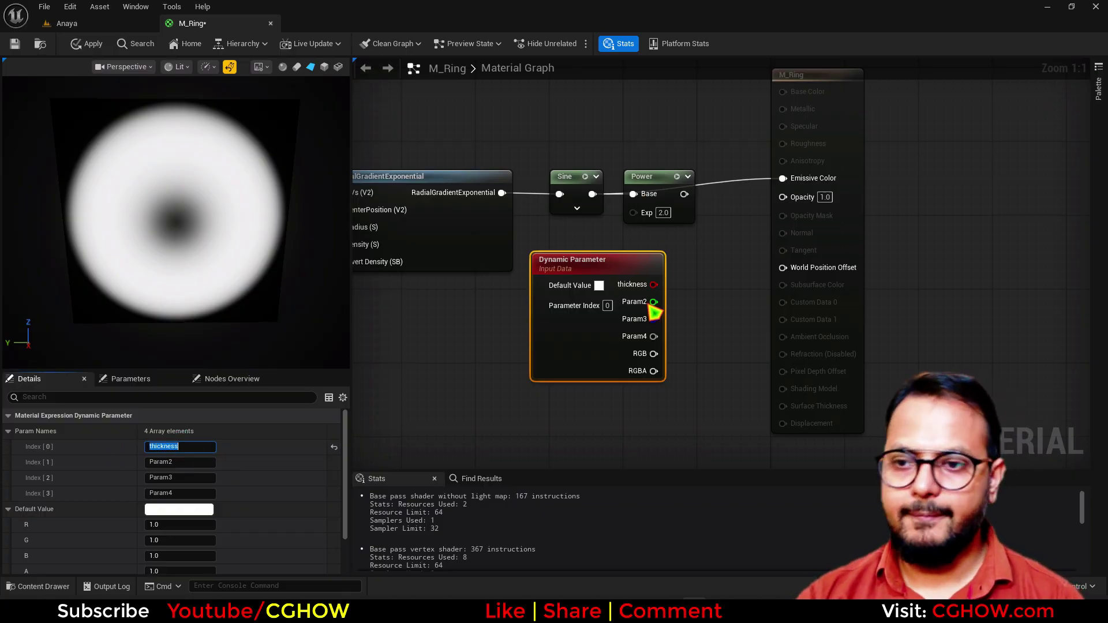
pyautogui.moveTo(653, 285); pyautogui.dragTo(635, 216)
pyautogui.moveTo(658, 212); pyautogui.dragTo(611, 262, button='right')
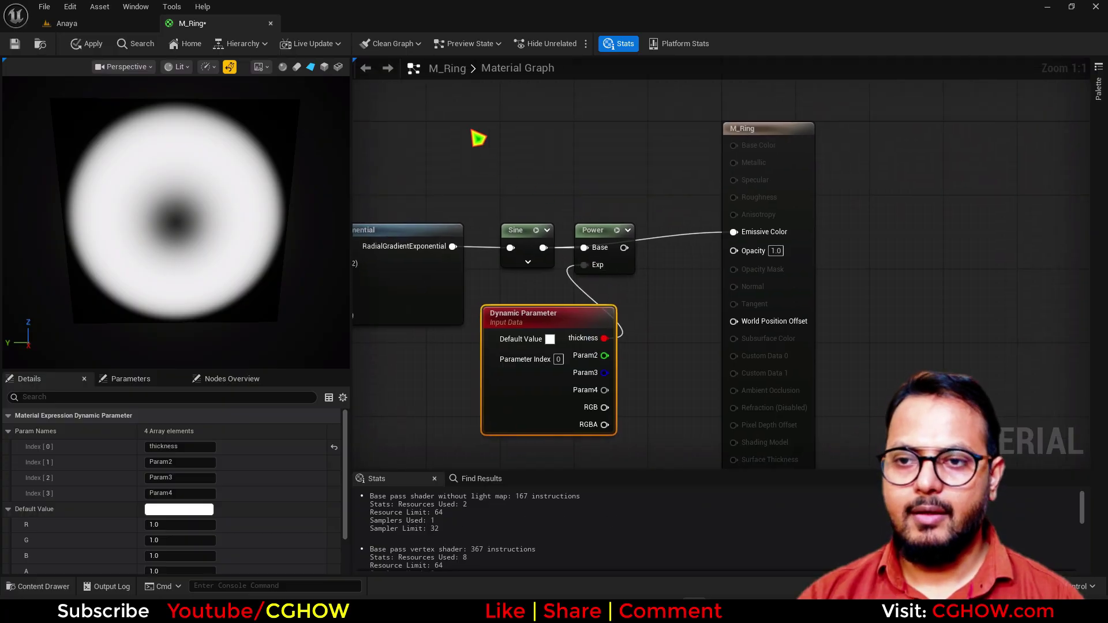
# - Add a Particle Color node, connect its RGB to Emissive Color, and move the material output node farther from it
pyautogui.moveTo(516, 148); pyautogui.dragTo(529, 203, button='right')
pyautogui.rightClick(515, 149)
pyautogui.write('par')
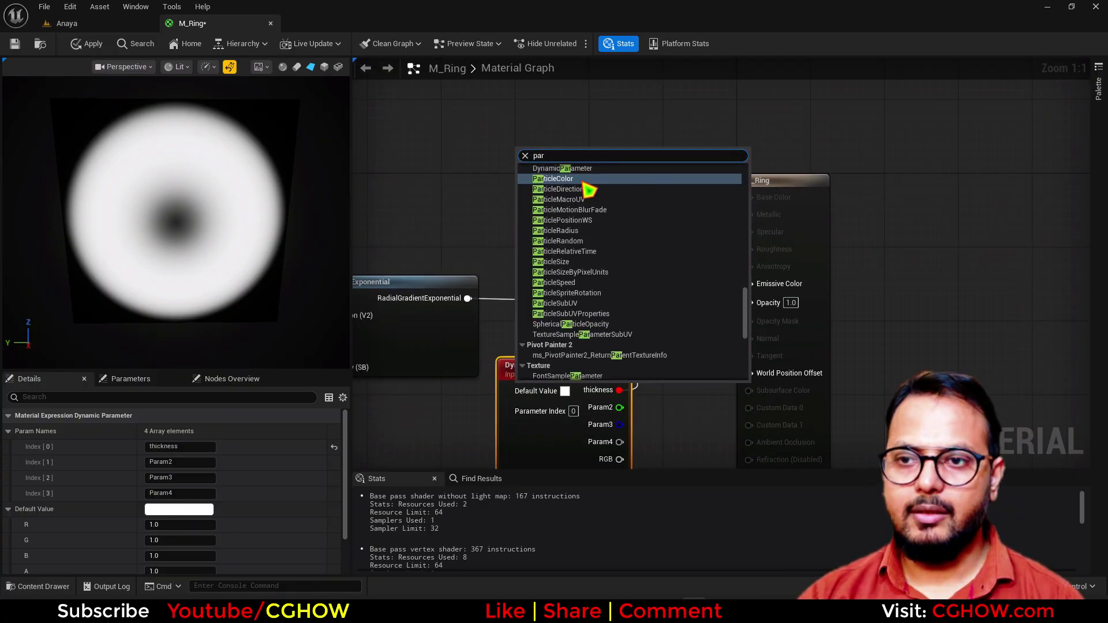
pyautogui.click(584, 179)
pyautogui.moveTo(587, 178); pyautogui.dragTo(786, 284)
pyautogui.moveTo(801, 248); pyautogui.dragTo(876, 214)
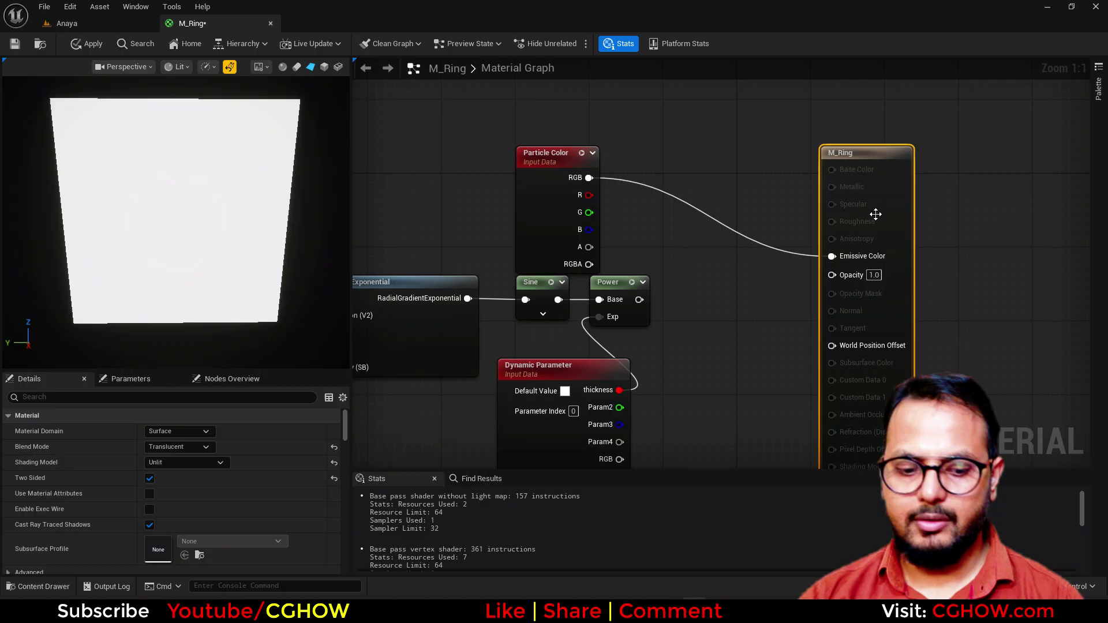
# - Multiply Particle Color's alpha by the Power result, connect the product to Opacity, and apply the material changes
pyautogui.click(700, 275)
pyautogui.moveTo(639, 299); pyautogui.dragTo(588, 247)
pyautogui.moveTo(745, 290); pyautogui.dragTo(831, 275)
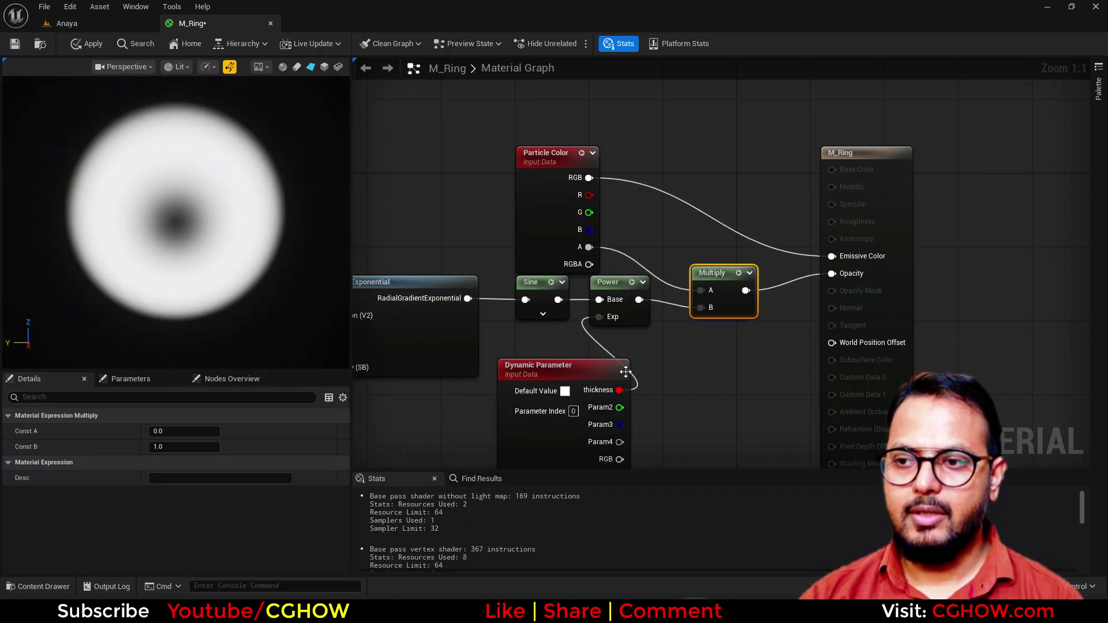
pyautogui.moveTo(625, 371); pyautogui.dragTo(675, 319, button='right')
pyautogui.click(87, 43)
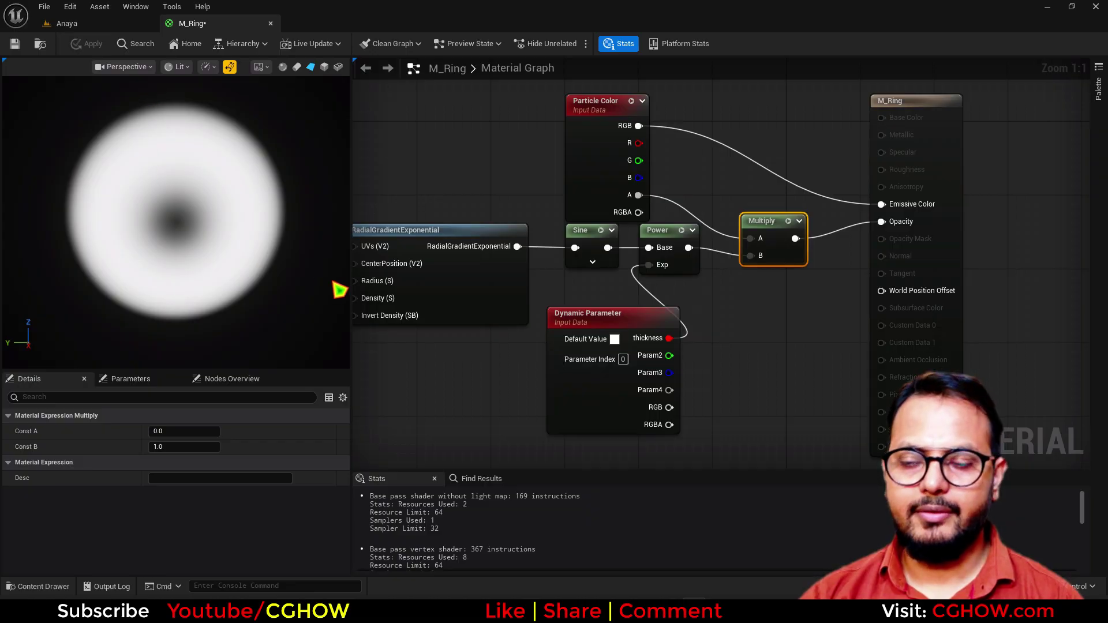
# - Create a Niagara System named NS_hit_Marker in the Hit_Marker folder and open it for editing
pyautogui.click(66, 23)
pyautogui.rightClick(391, 511)
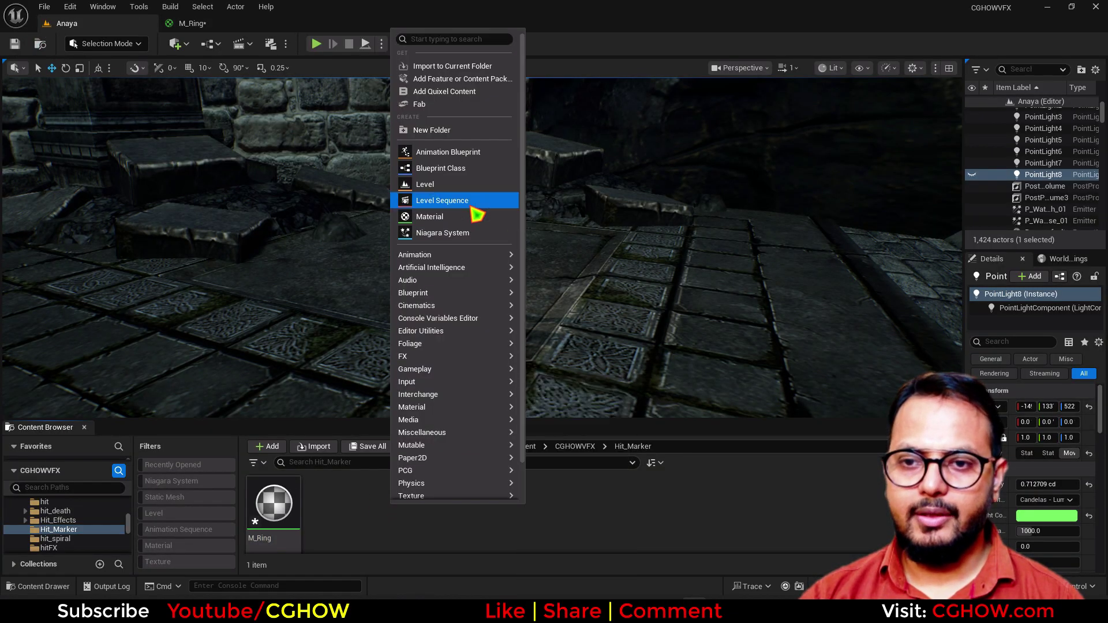
pyautogui.click(465, 232)
pyautogui.click(247, 505)
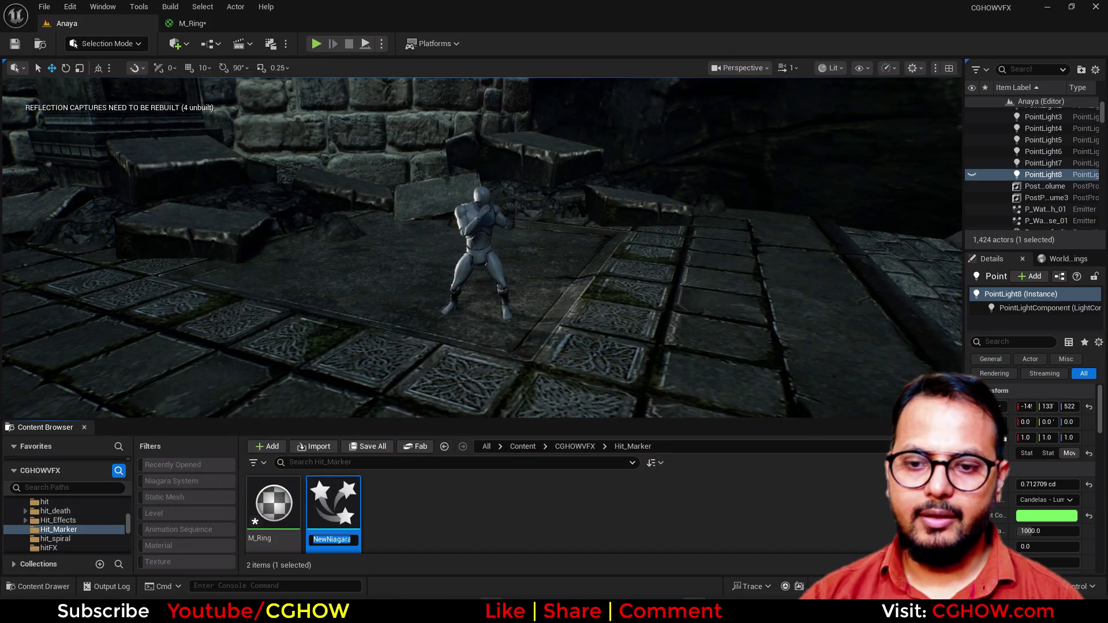
pyautogui.write('NS_h')
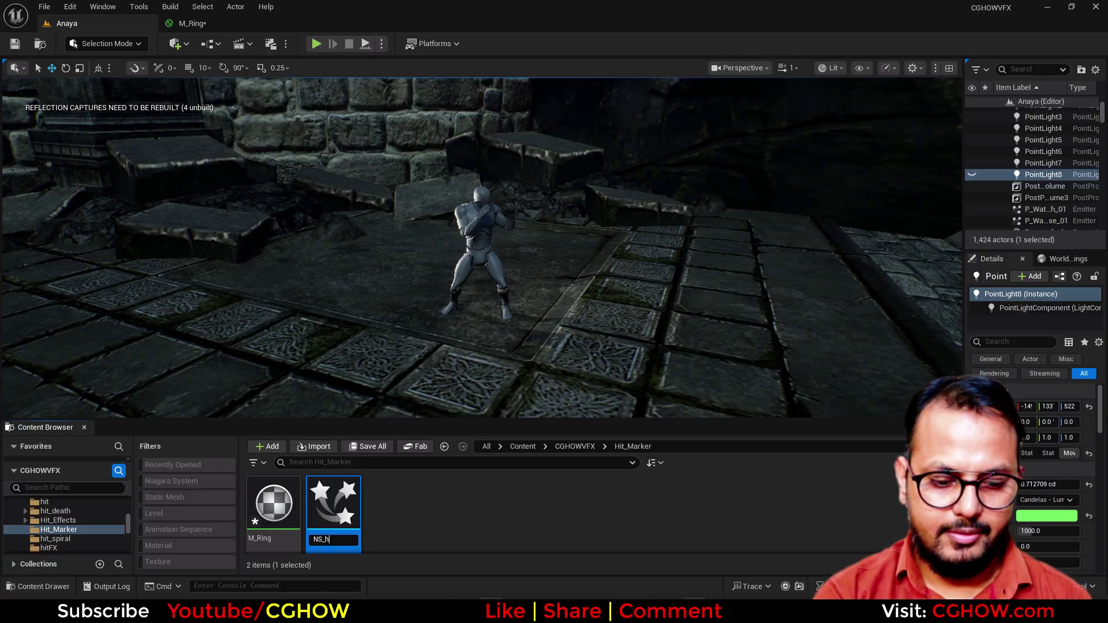
pyautogui.write('it_Marke')
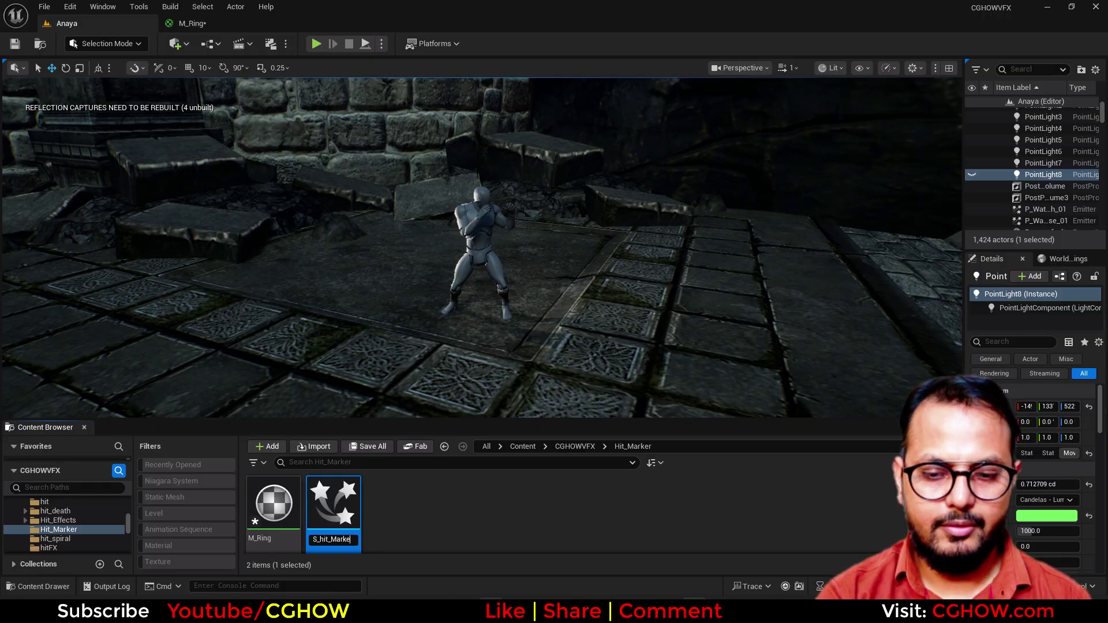
pyautogui.write('r')
pyautogui.press('Return')
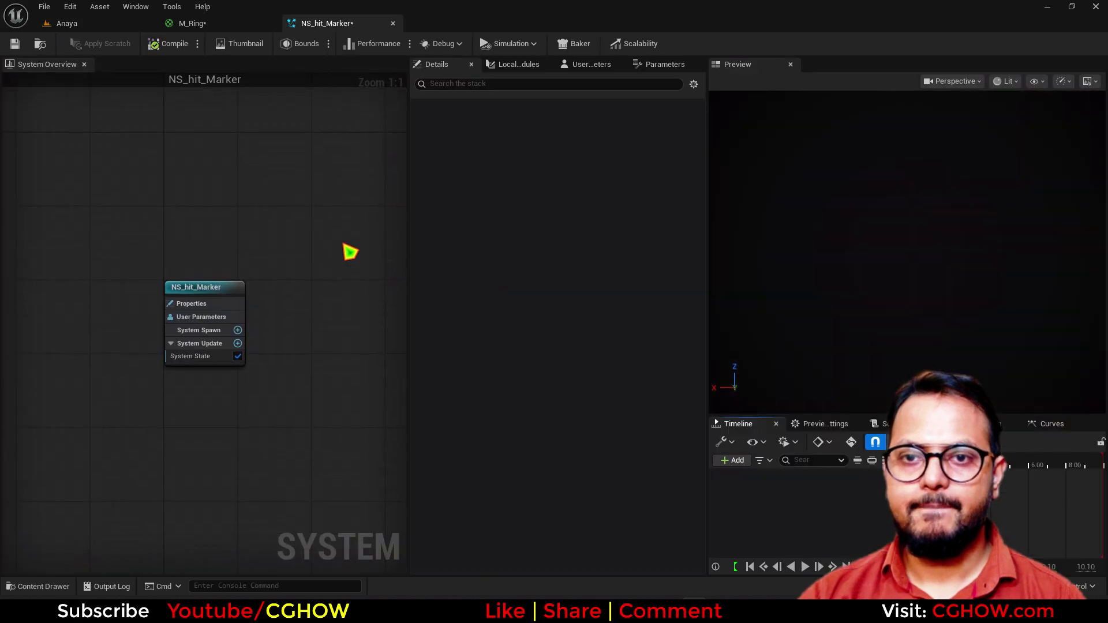
# - Add a Minimal emitter to the NS_hit_Marker system
pyautogui.moveTo(259, 228); pyautogui.dragTo(141, 177, button='right')
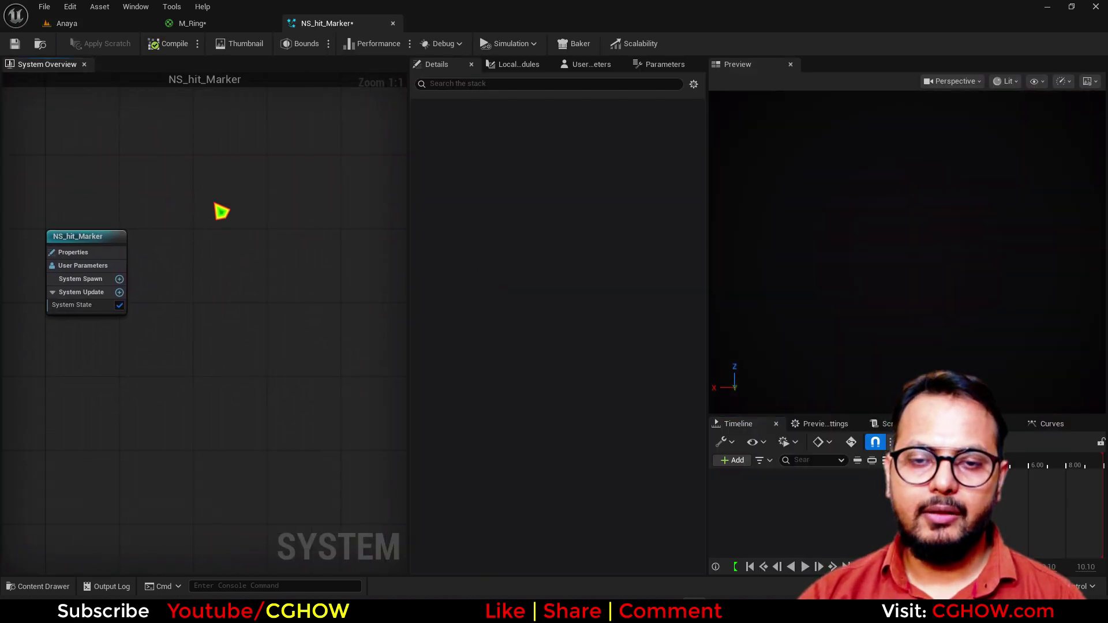
pyautogui.rightClick(222, 211)
pyautogui.click(293, 237)
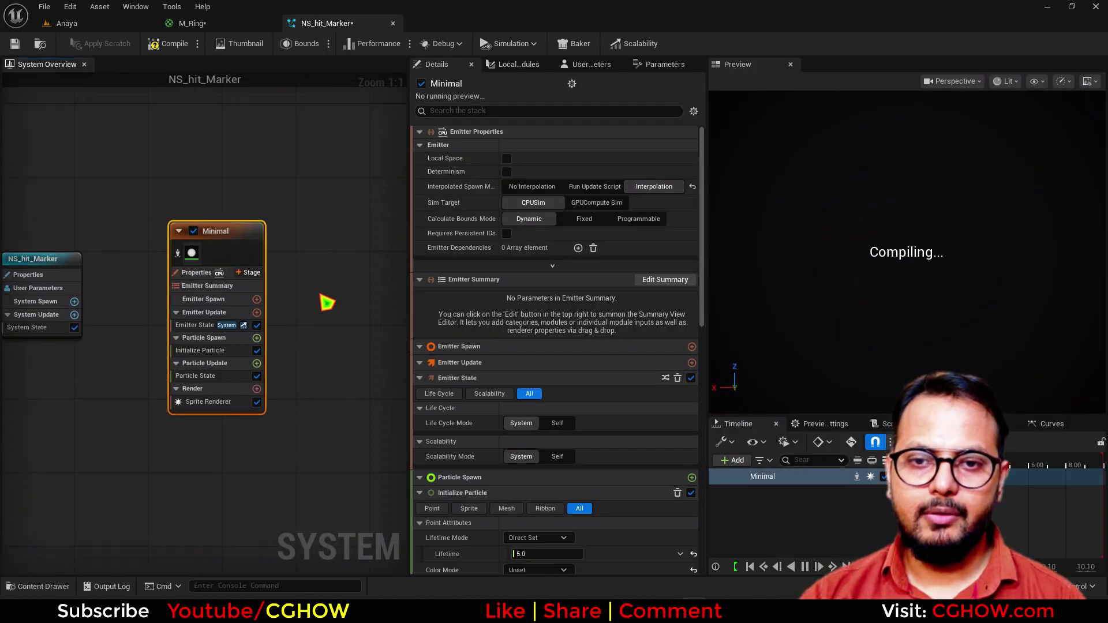
# - Set the Minimal emitter's Life Cycle Mode to Self and Loop Behavior to Once, and add a Spawn Burst Instantaneous module
pyautogui.moveTo(321, 294); pyautogui.dragTo(312, 298, button='right')
pyautogui.click(231, 329)
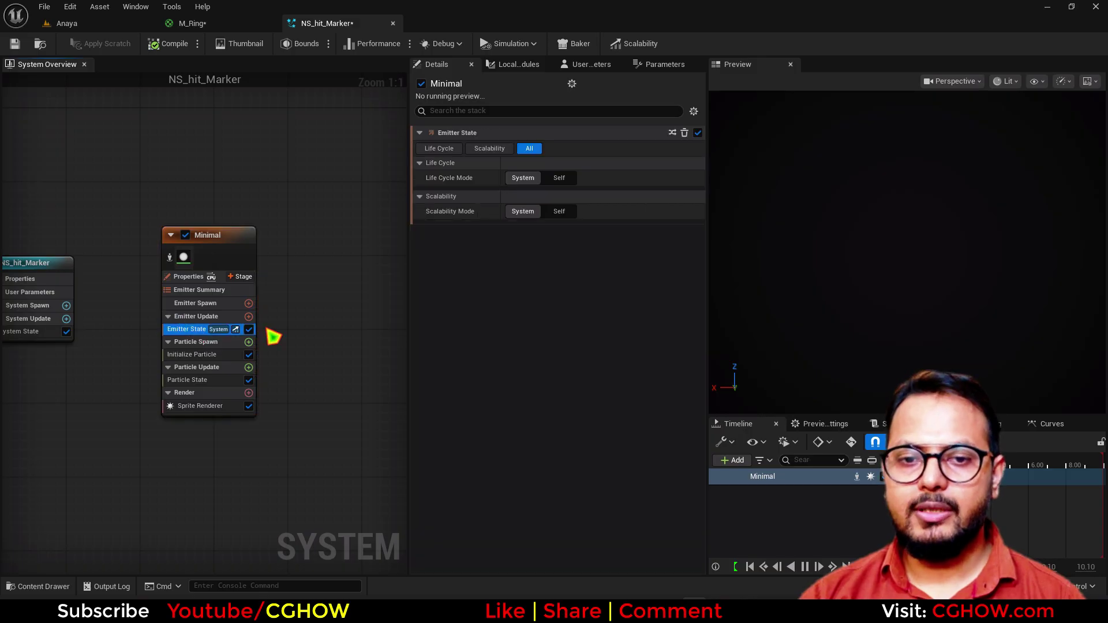
pyautogui.click(563, 178)
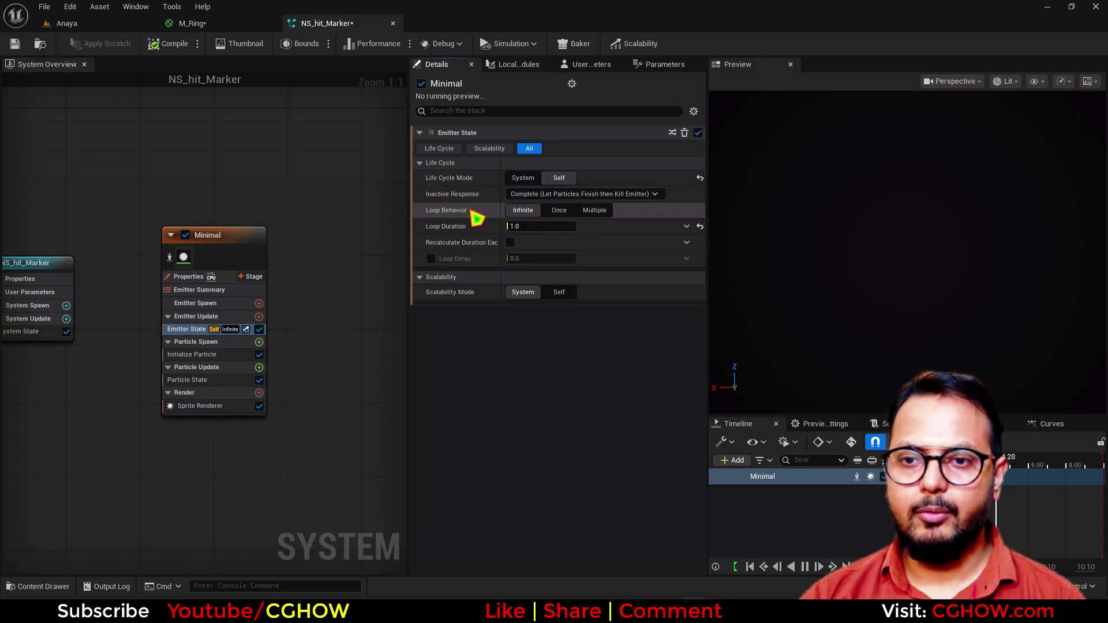
pyautogui.click(558, 211)
pyautogui.click(259, 317)
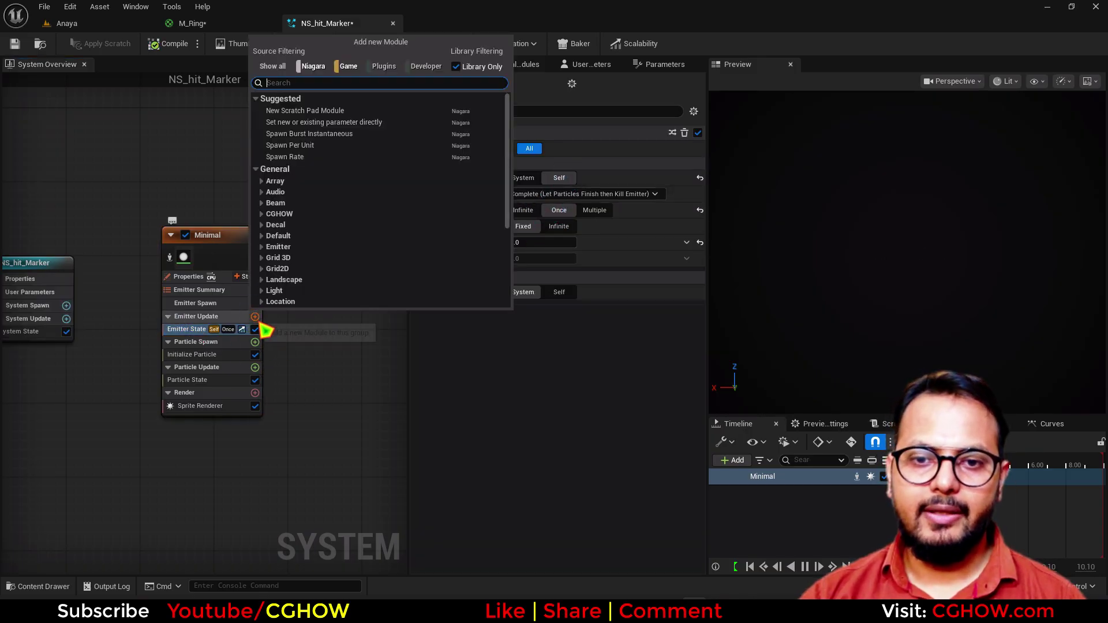
pyautogui.click(304, 134)
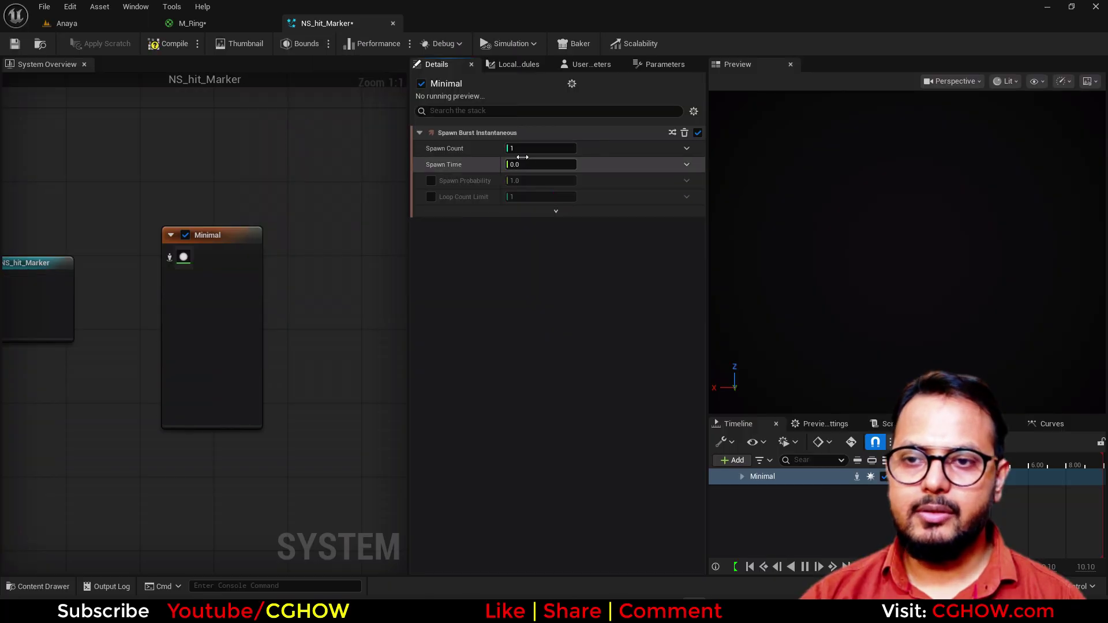
# - Stop Particle State from killing particles when their lifetime ends, and set Initialize Particle's Lifetime to about 9.95
pyautogui.moveTo(349, 300); pyautogui.dragTo(346, 247, button='right')
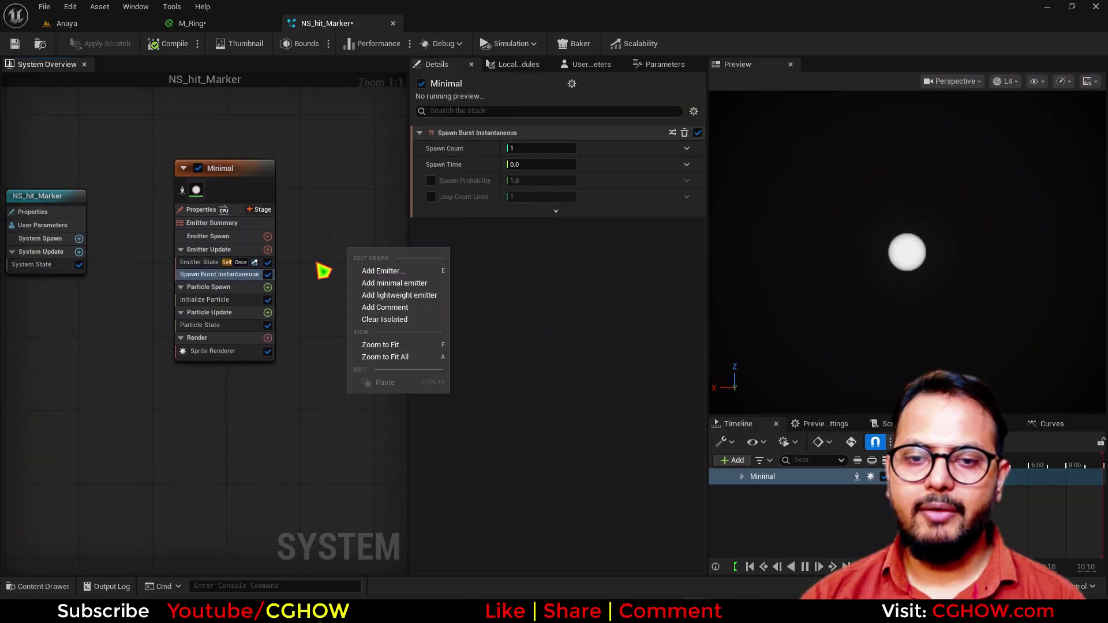
pyautogui.click(183, 326)
pyautogui.click(510, 149)
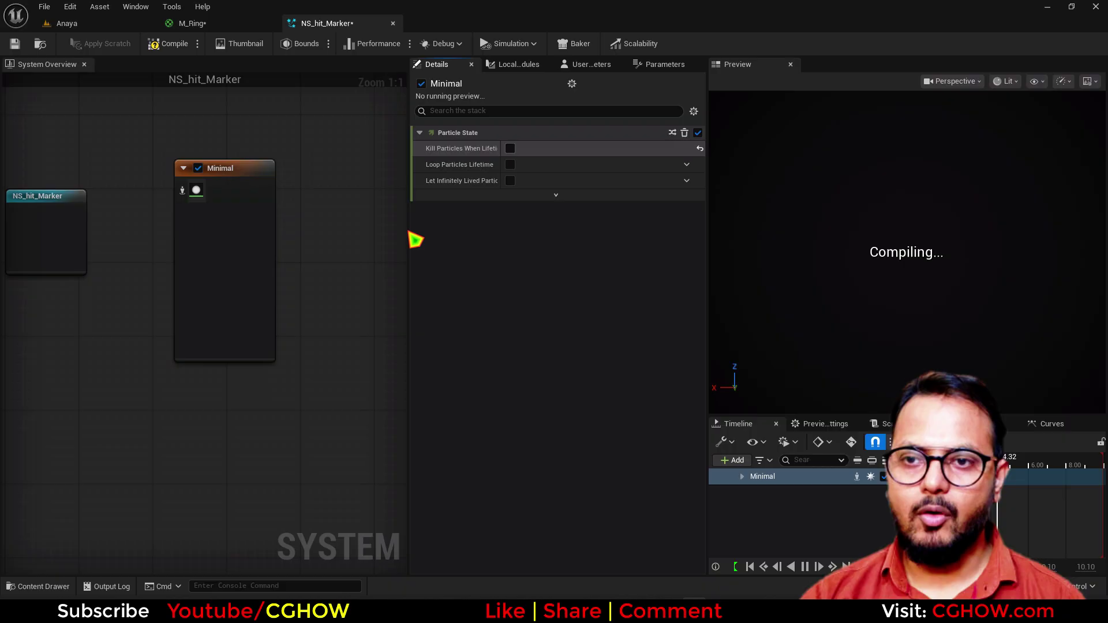
pyautogui.click(197, 299)
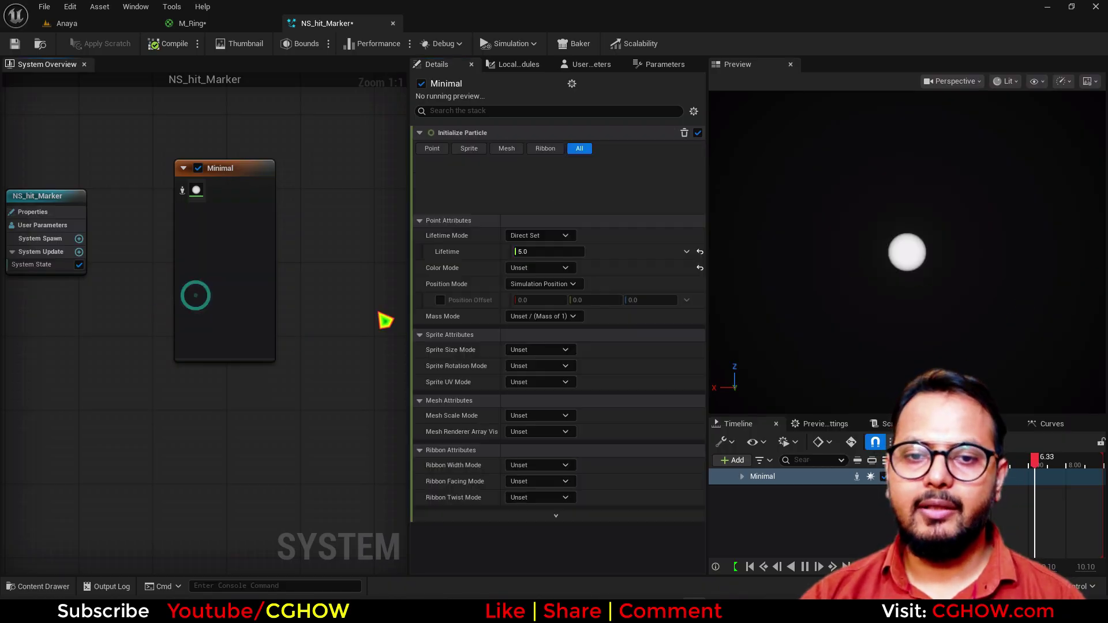
pyautogui.click(537, 194)
pyautogui.moveTo(543, 194); pyautogui.dragTo(539, 194)
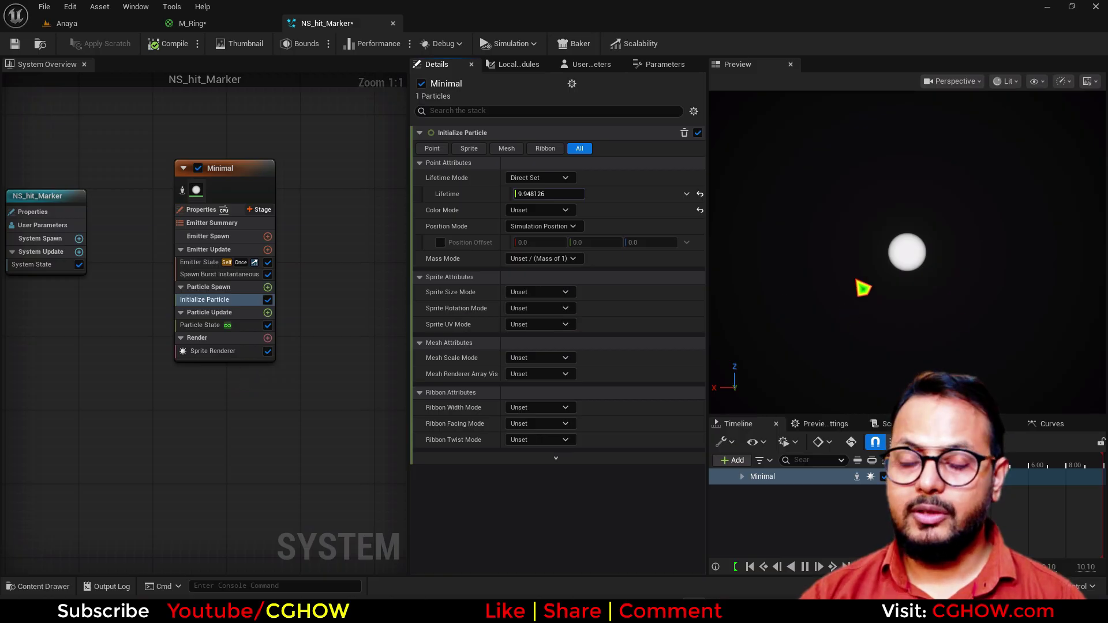
# - Assign the M_Ring material to the Minimal emitter's Sprite Renderer
pyautogui.click(231, 359)
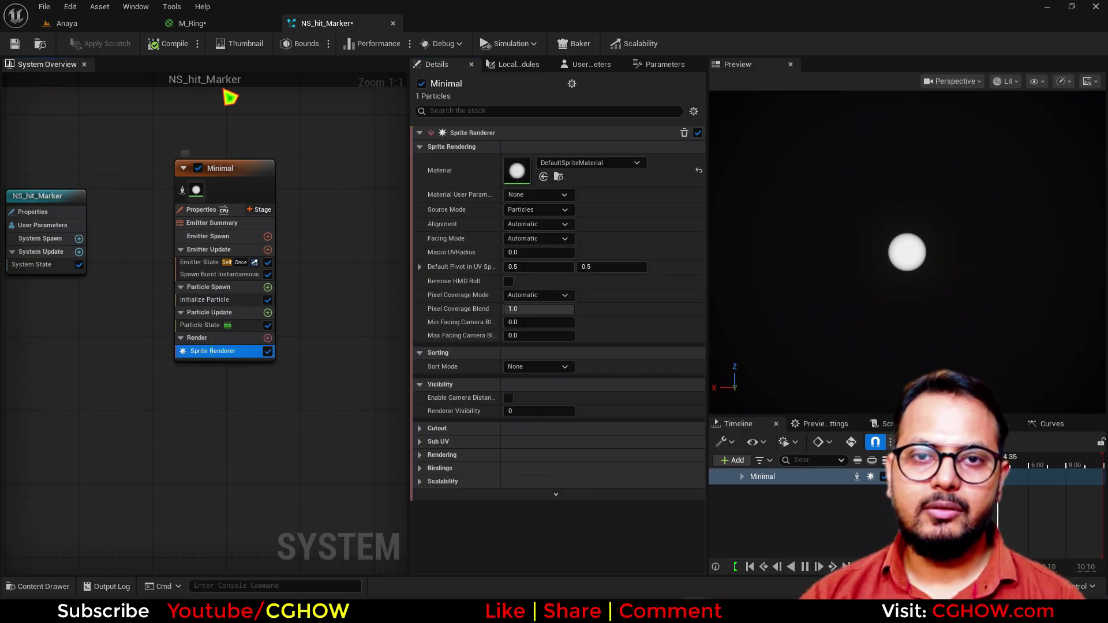
pyautogui.click(193, 23)
pyautogui.click(63, 24)
pyautogui.click(329, 25)
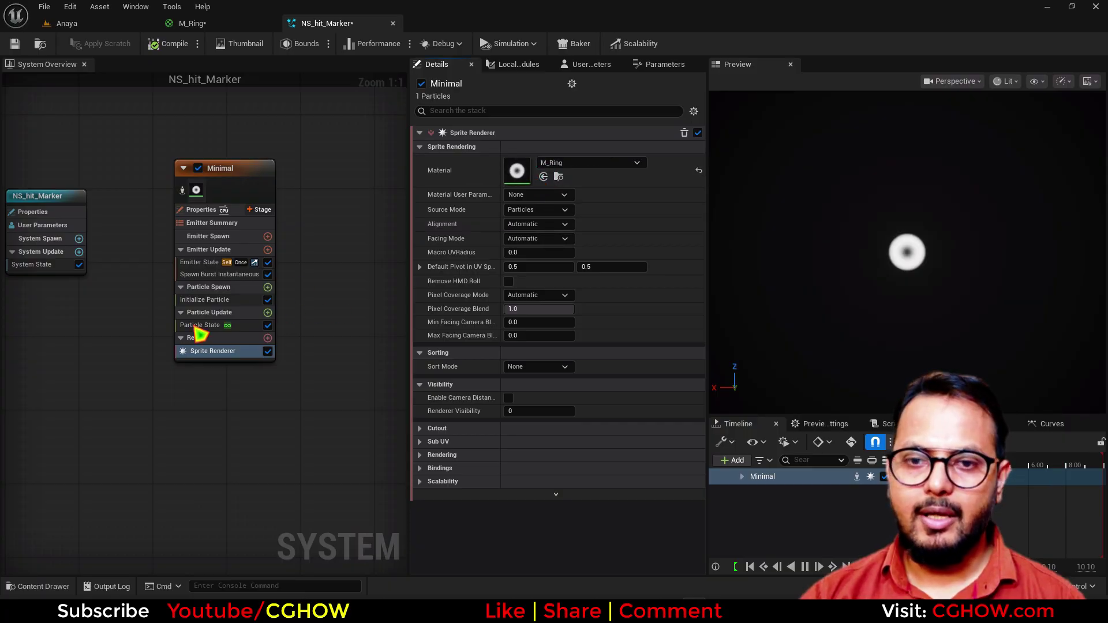
pyautogui.click(923, 466)
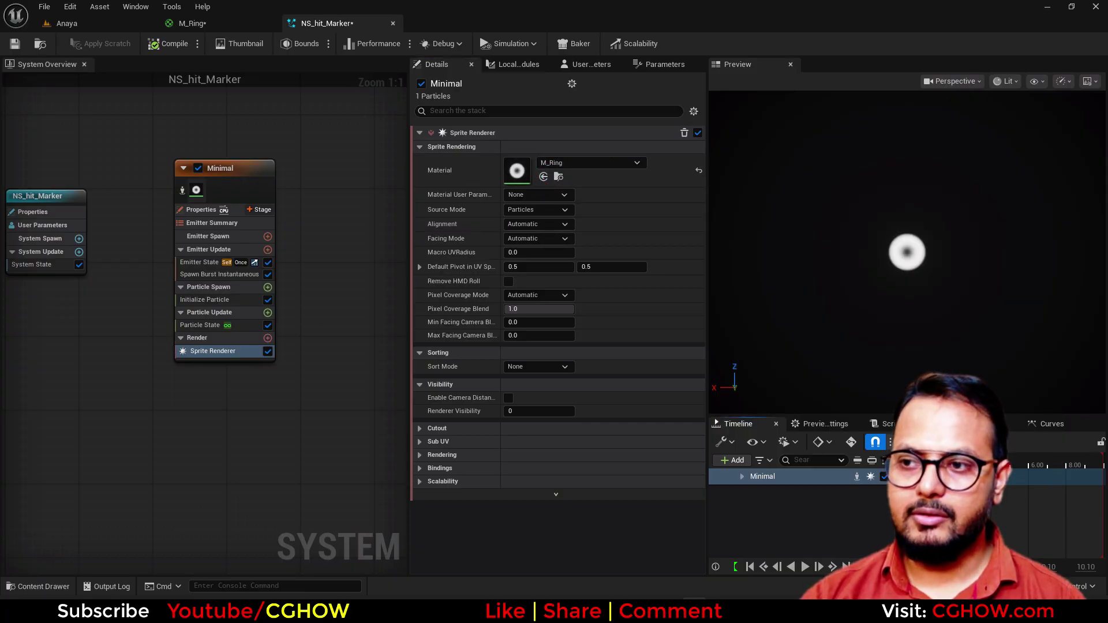
# - Set Initialize Particle's Sprite Size Mode to Uniform with a Uniform Sprite Size of 200
pyautogui.click(219, 300)
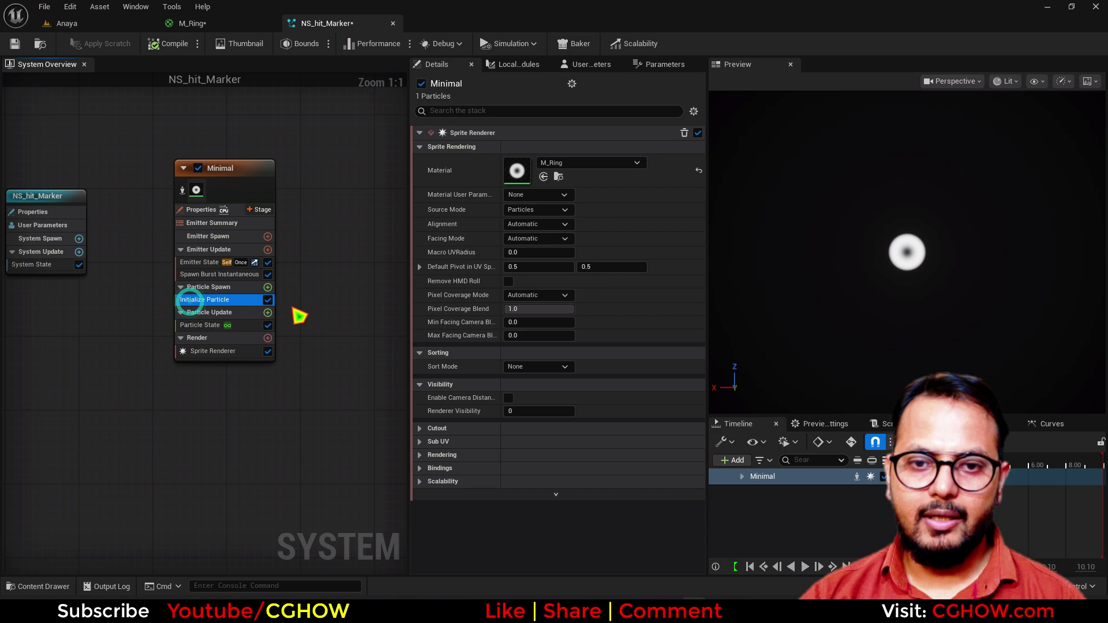
pyautogui.click(543, 292)
pyautogui.click(548, 323)
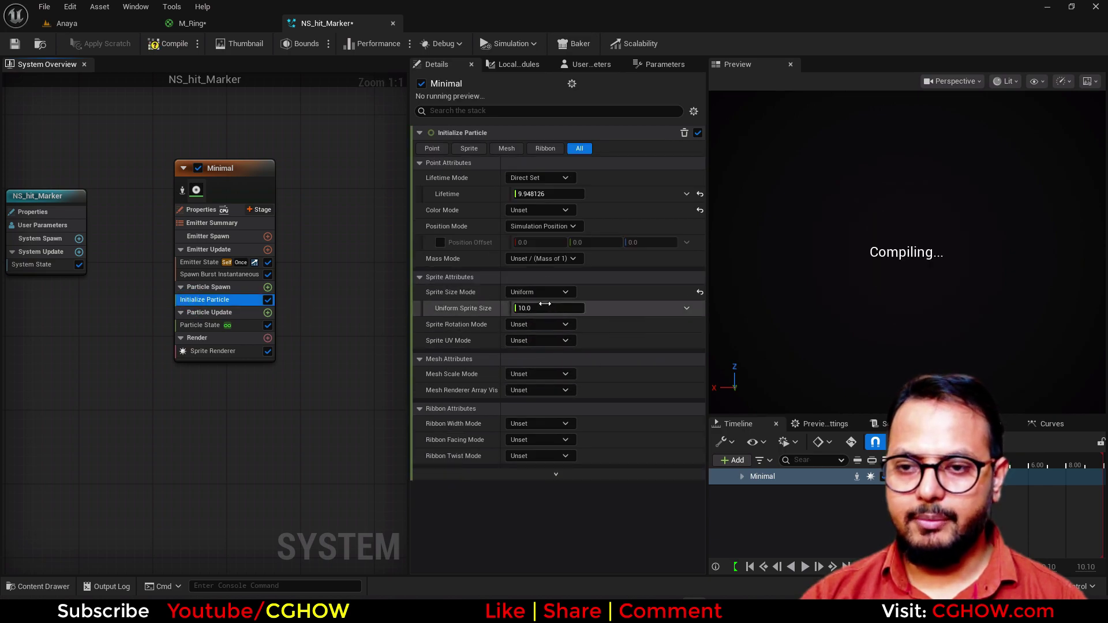
pyautogui.click(544, 308)
pyautogui.write('200')
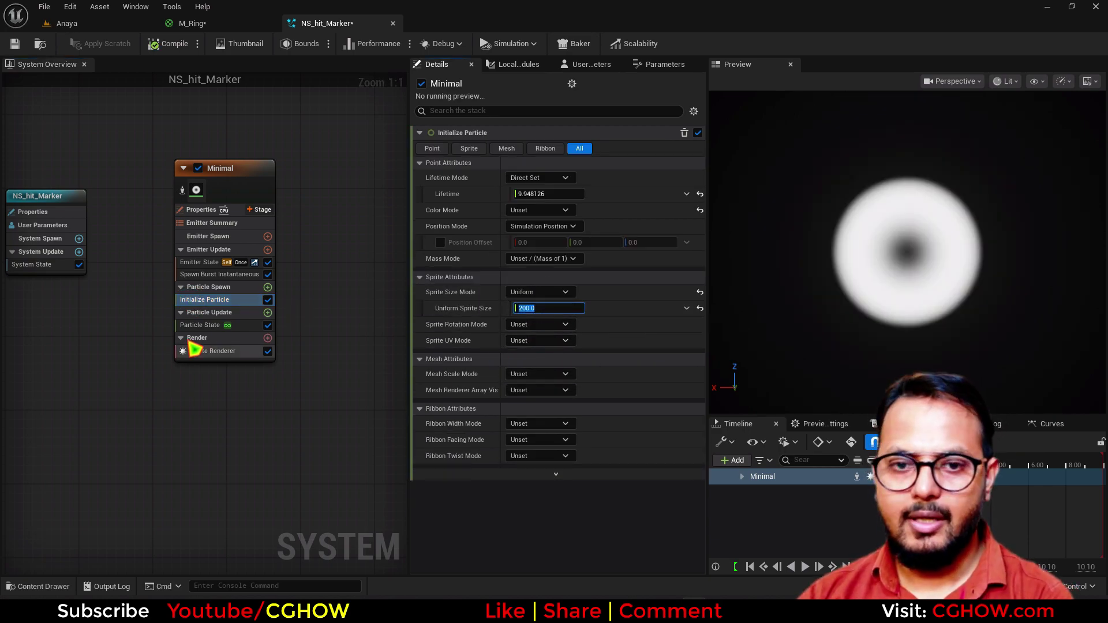
# - Add a Dynamic Material Parameters module to Particle Update and set thickness to about 1262
pyautogui.click(218, 326)
pyautogui.click(268, 312)
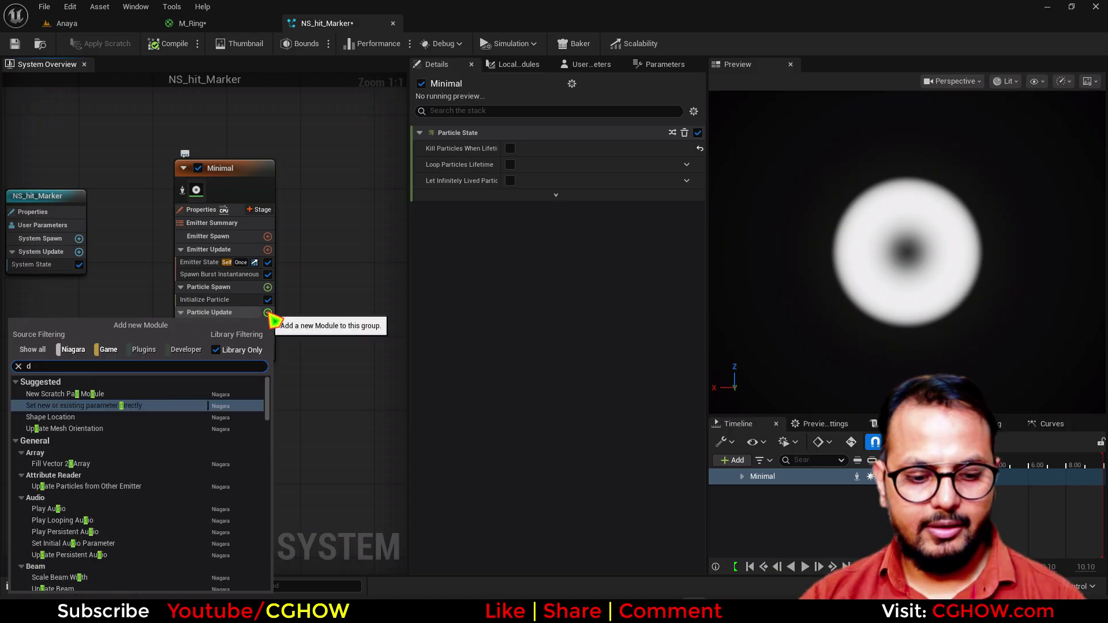
pyautogui.write('dynamic')
pyautogui.click(92, 413)
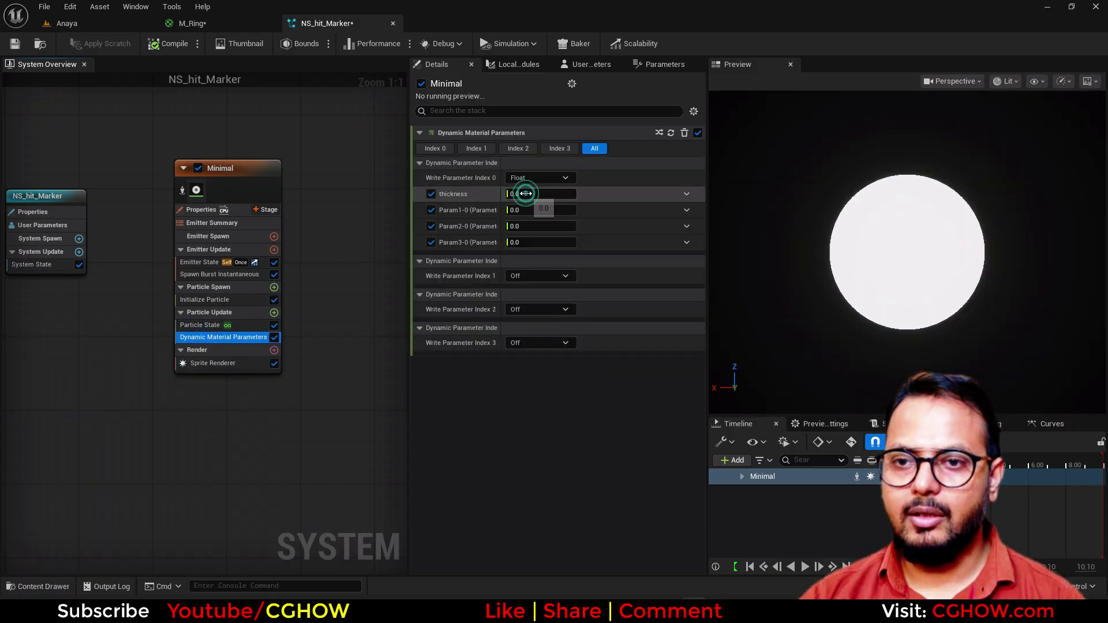
pyautogui.moveTo(524, 194); pyautogui.dragTo(598, 194)
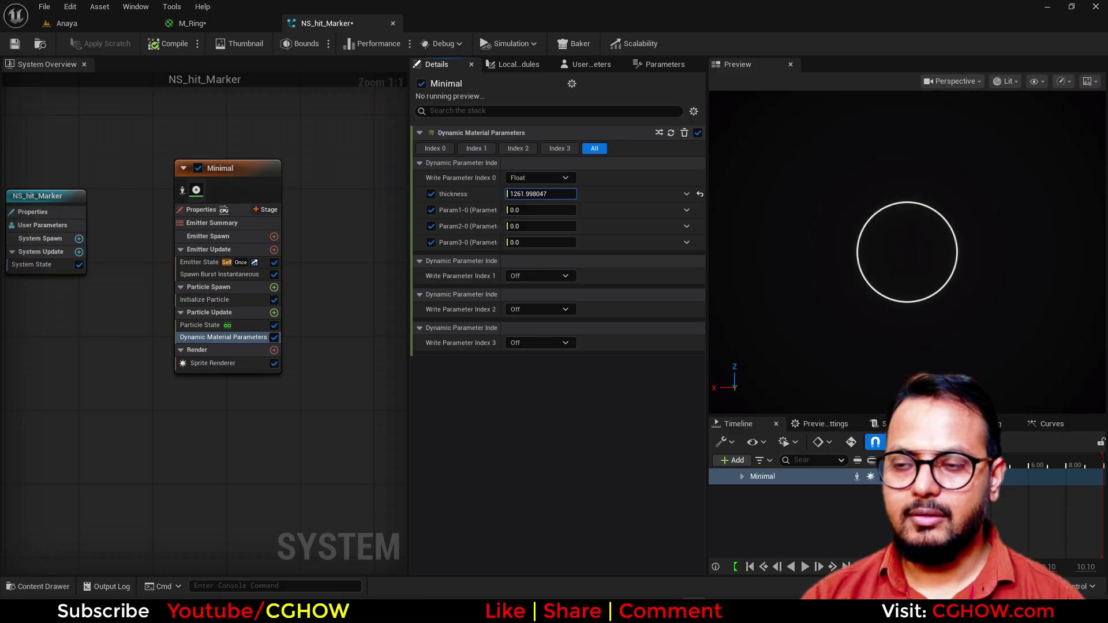
# - Enable Local Space in the Minimal emitter's properties and place NS_hit_Marker at the character in the Anaya level
pyautogui.click(213, 299)
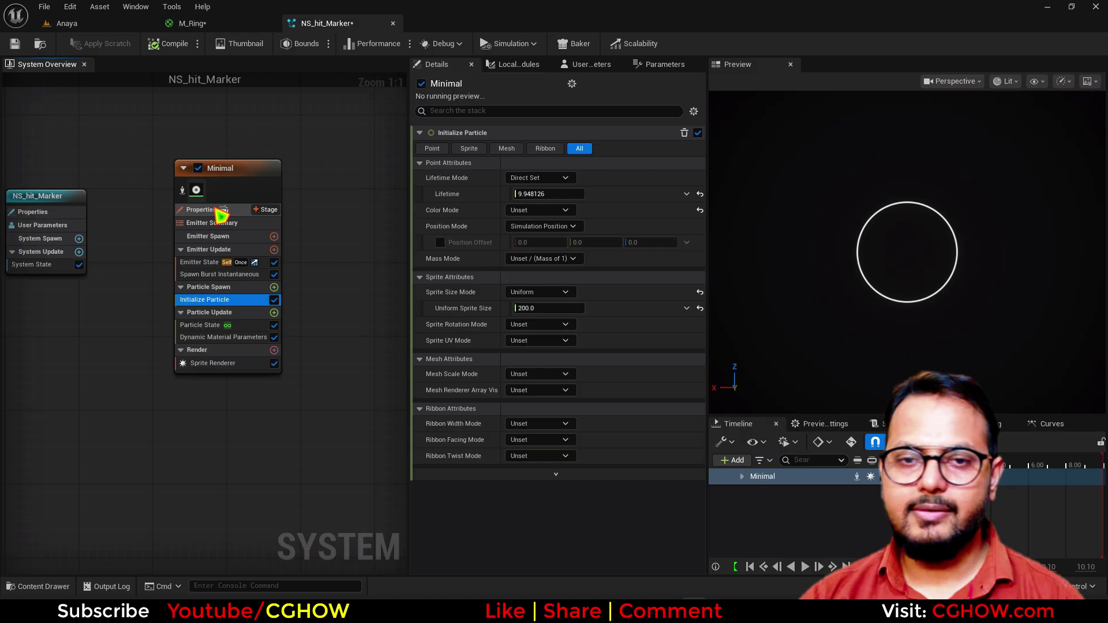
pyautogui.click(201, 211)
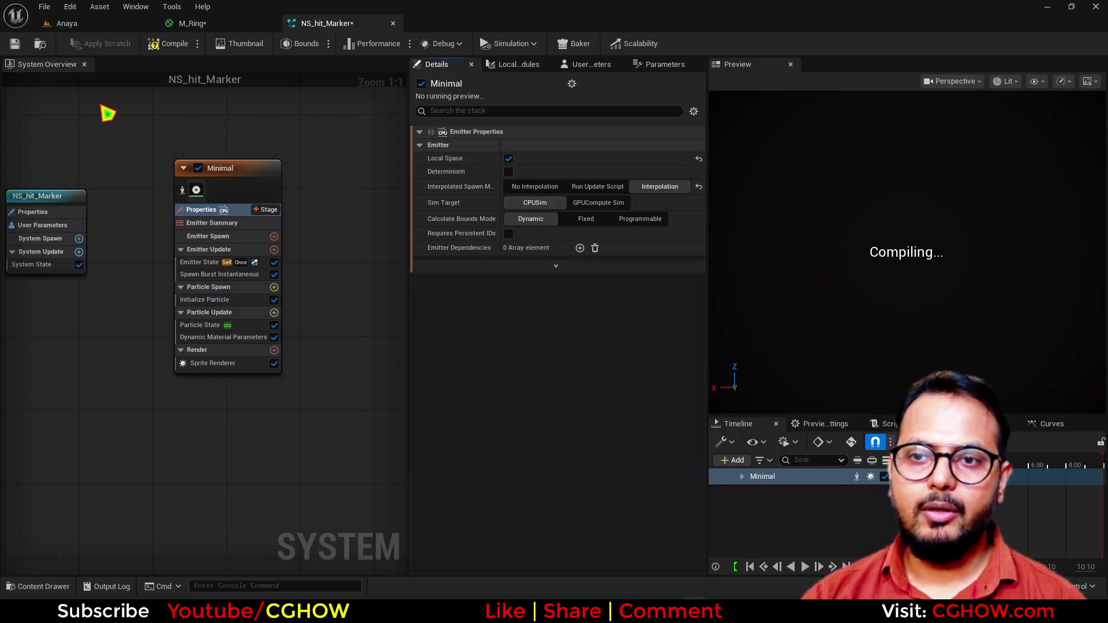
pyautogui.click(40, 43)
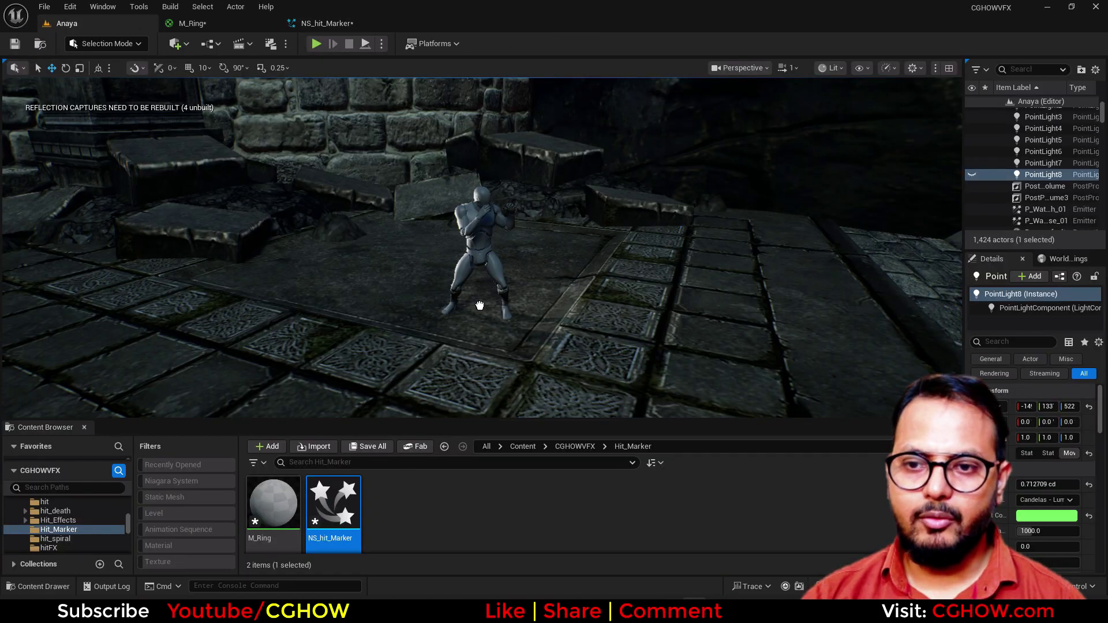
pyautogui.moveTo(496, 326); pyautogui.dragTo(486, 242)
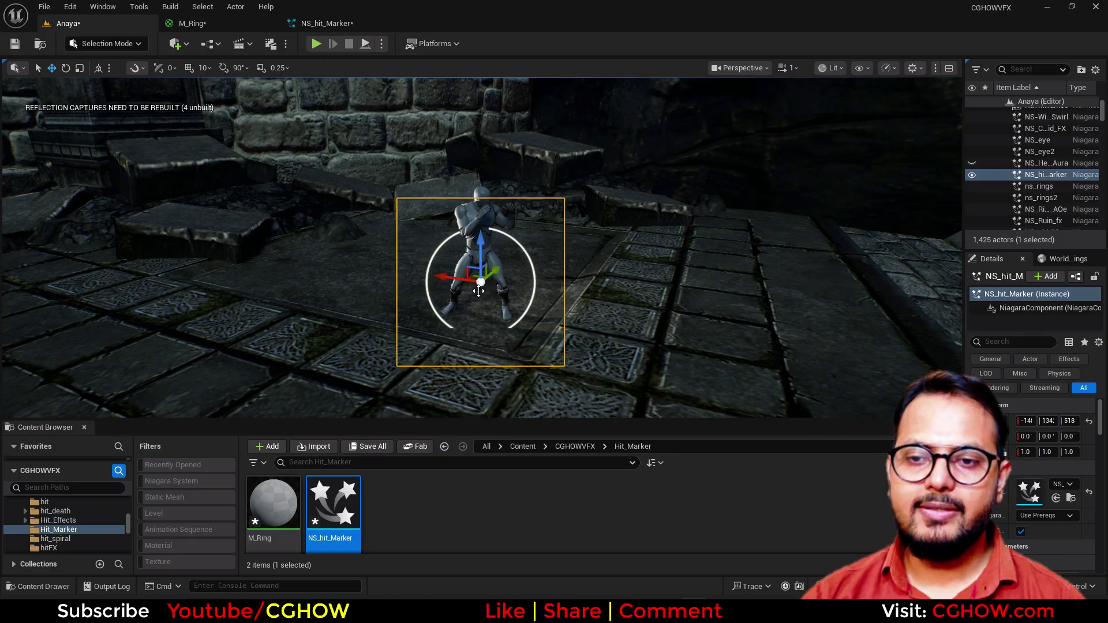
# - Set the Sprite Renderer's Alignment to Custom Alignment and its Facing Mode to Custom Facing Vector
pyautogui.click(327, 23)
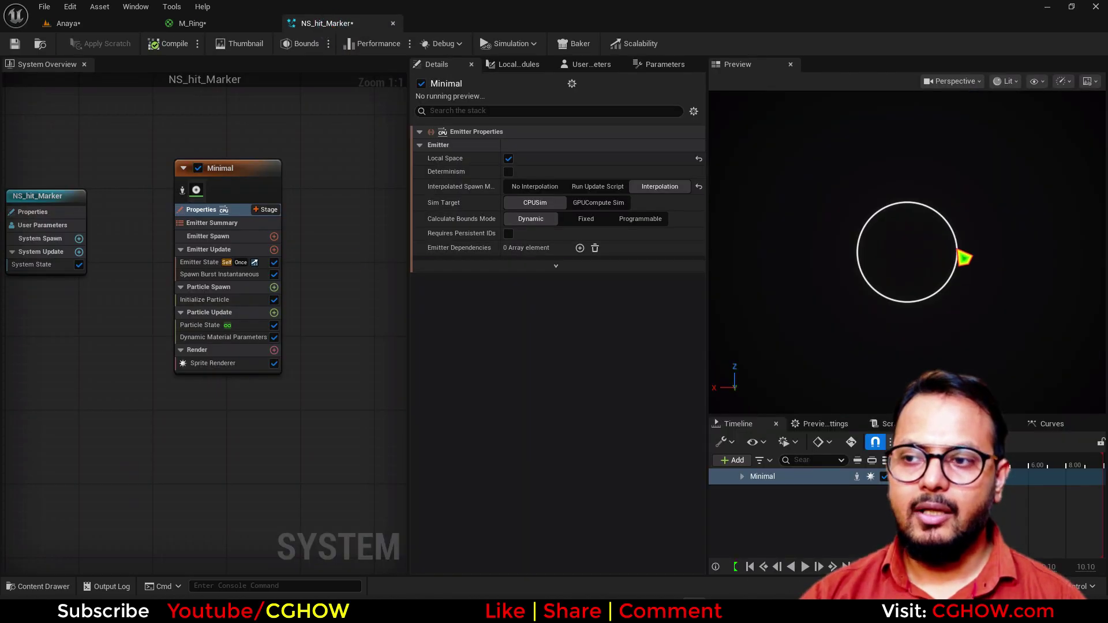
pyautogui.click(240, 368)
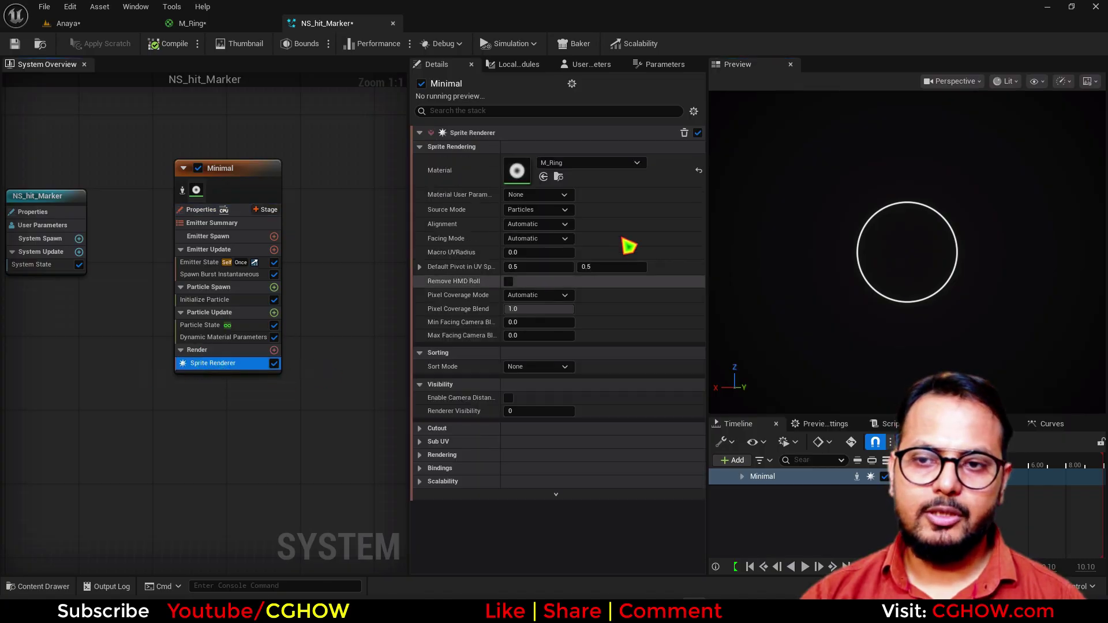
pyautogui.click(536, 225)
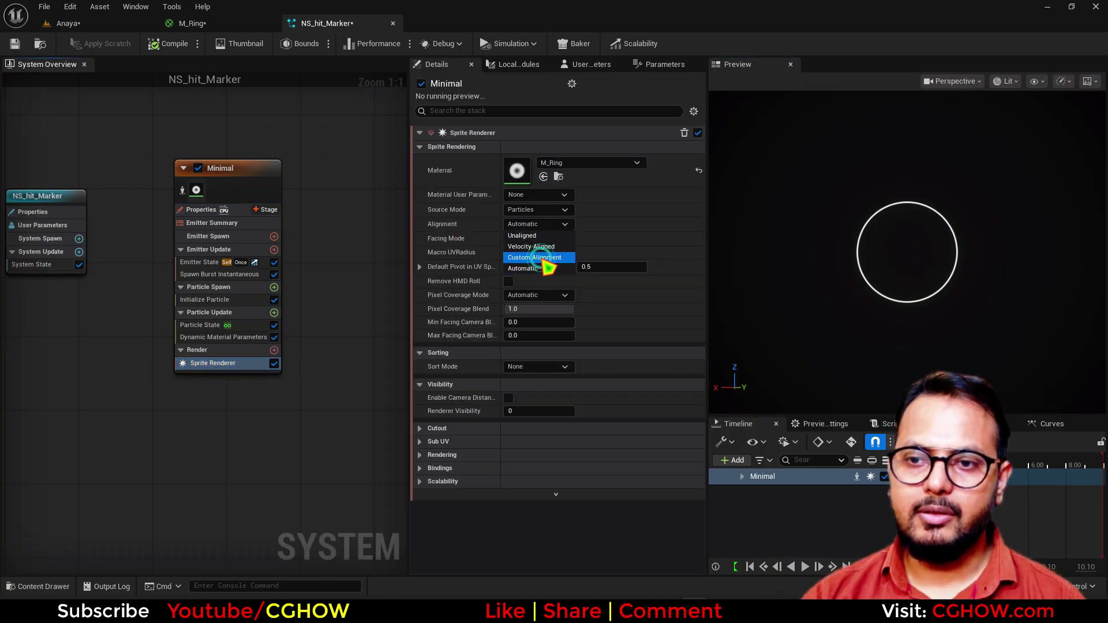
pyautogui.click(549, 254)
pyautogui.click(546, 241)
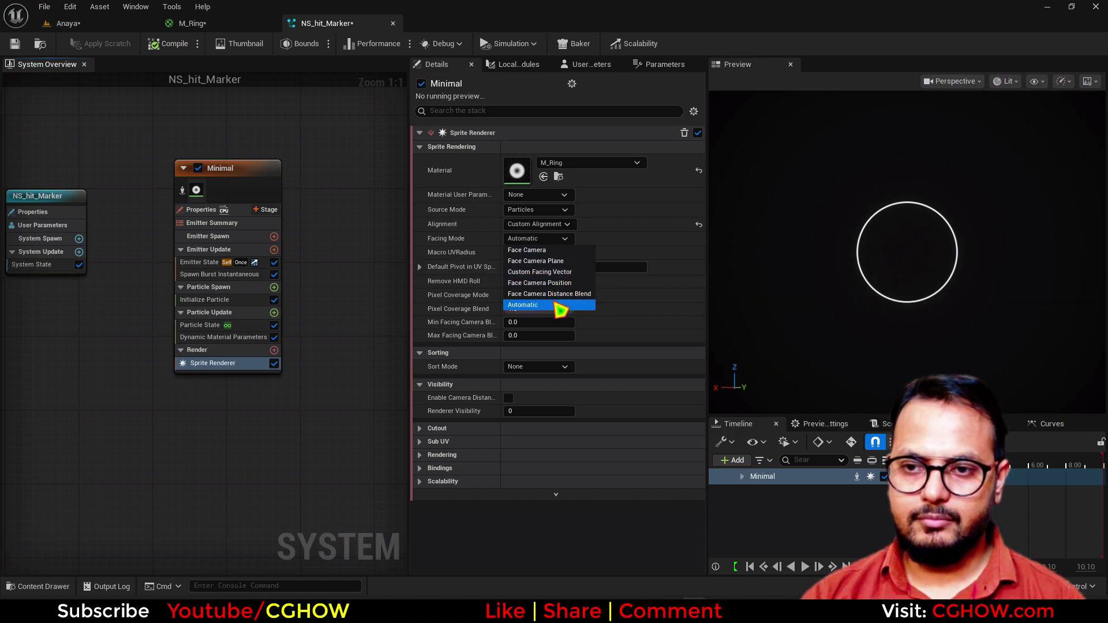
pyautogui.click(556, 271)
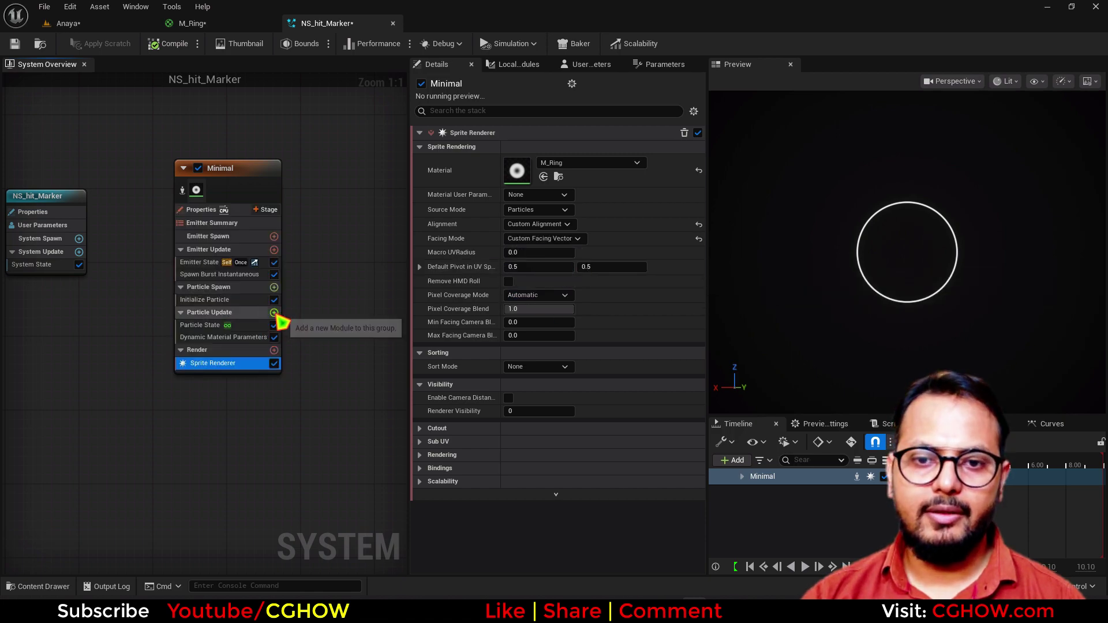
# - Add an Align Sprite to Mesh Orientation module to Particle Update and set its first mesh orientation vector to 0, 0, 1
pyautogui.click(274, 312)
pyautogui.write('alig')
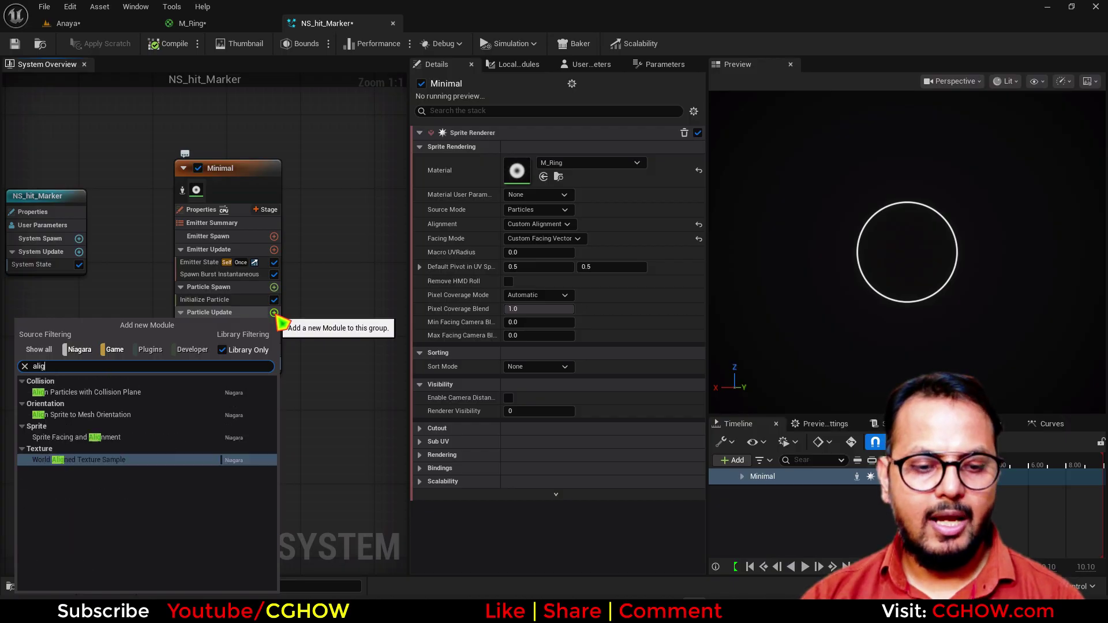
pyautogui.click(88, 416)
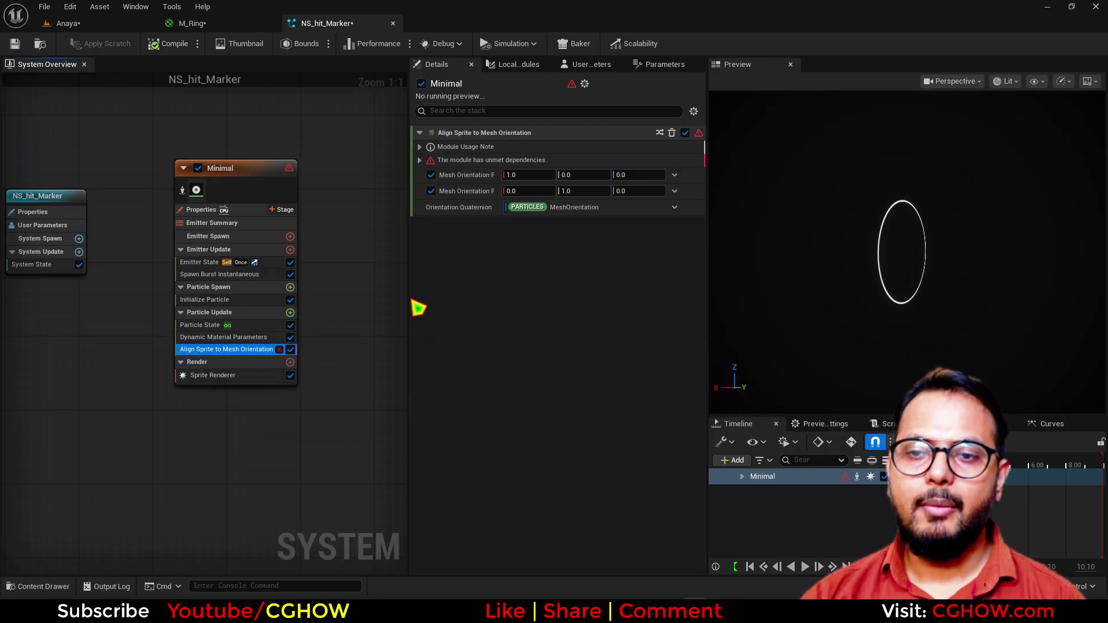
pyautogui.moveTo(947, 259); pyautogui.dragTo(909, 263)
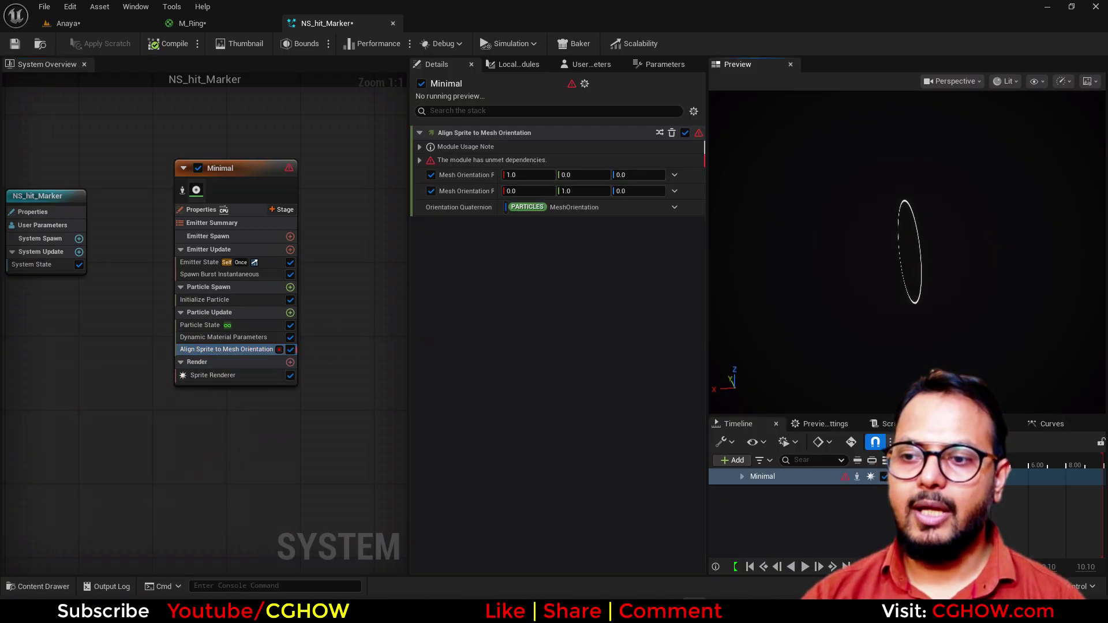
pyautogui.click(531, 175)
pyautogui.write('0')
pyautogui.press('Return')
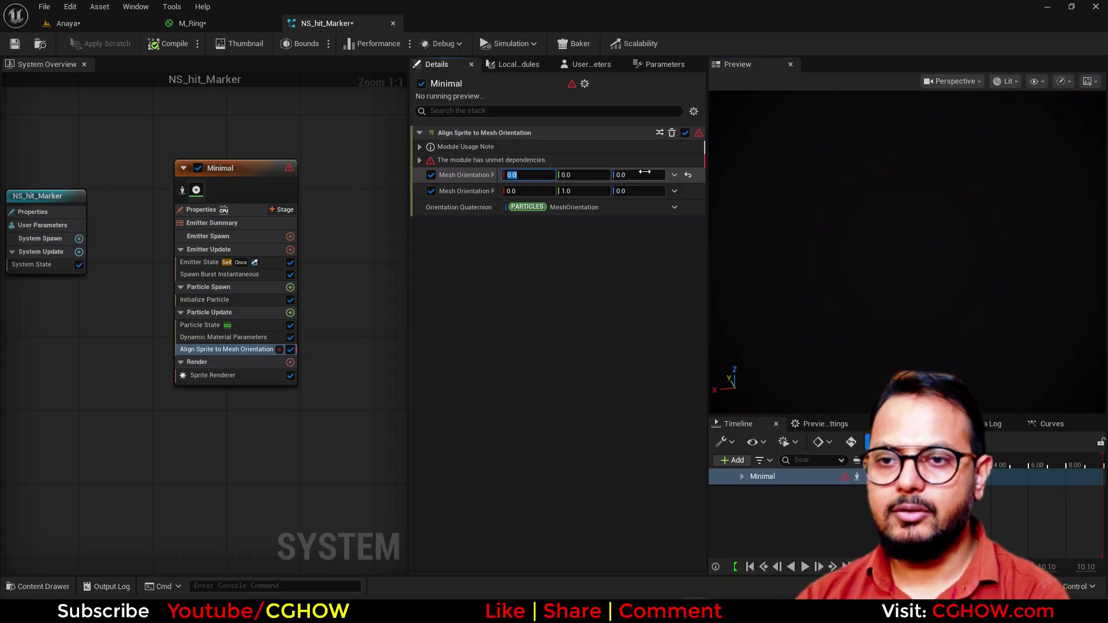
pyautogui.click(645, 171)
pyautogui.write('1')
pyautogui.press('Return')
# - Lower the placed NS_hit_Marker actor in the level to the floor at the character's feet
pyautogui.click(68, 23)
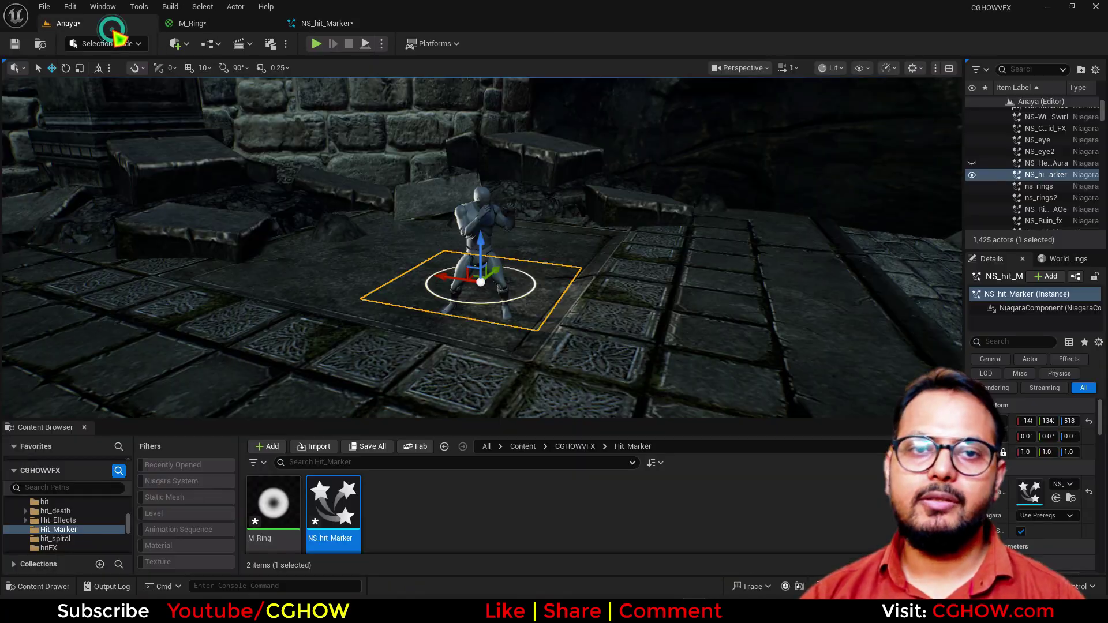
pyautogui.moveTo(477, 243); pyautogui.dragTo(472, 280)
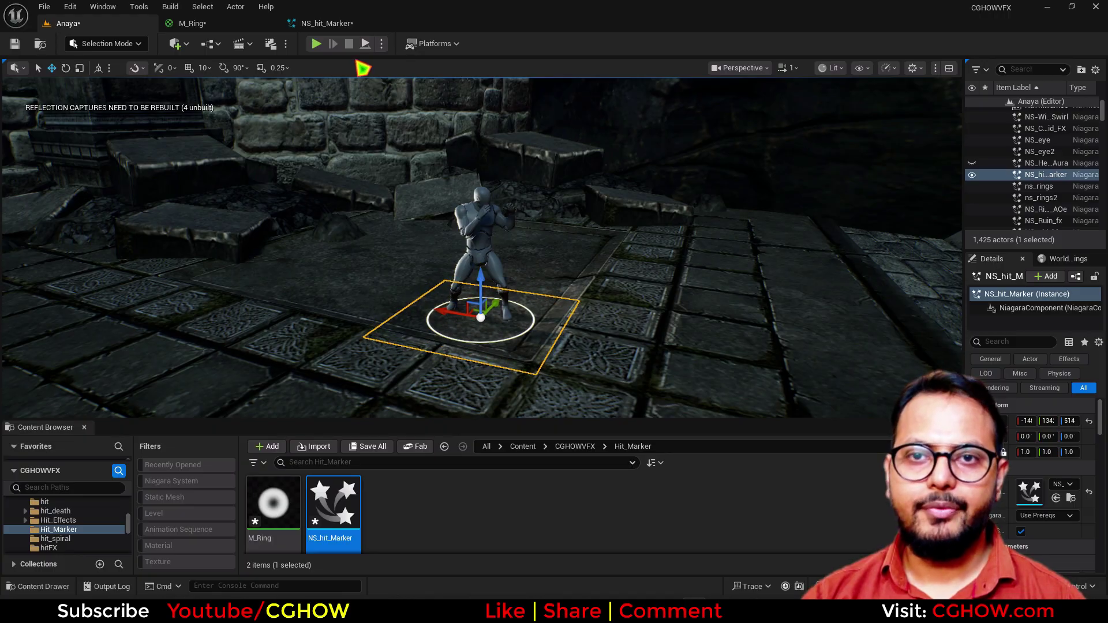
# - Set the Uniform Sprite Size to 400 and raise the placed NS_hit_Marker actor slightly above the floor
pyautogui.click(326, 23)
pyautogui.click(205, 300)
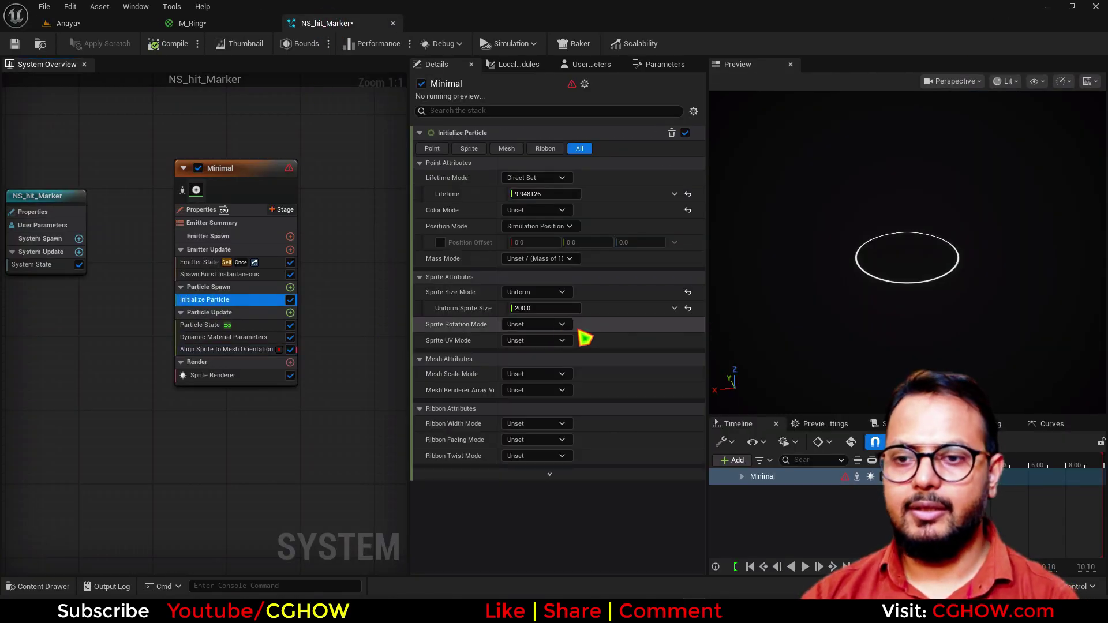
pyautogui.click(544, 309)
pyautogui.write('400')
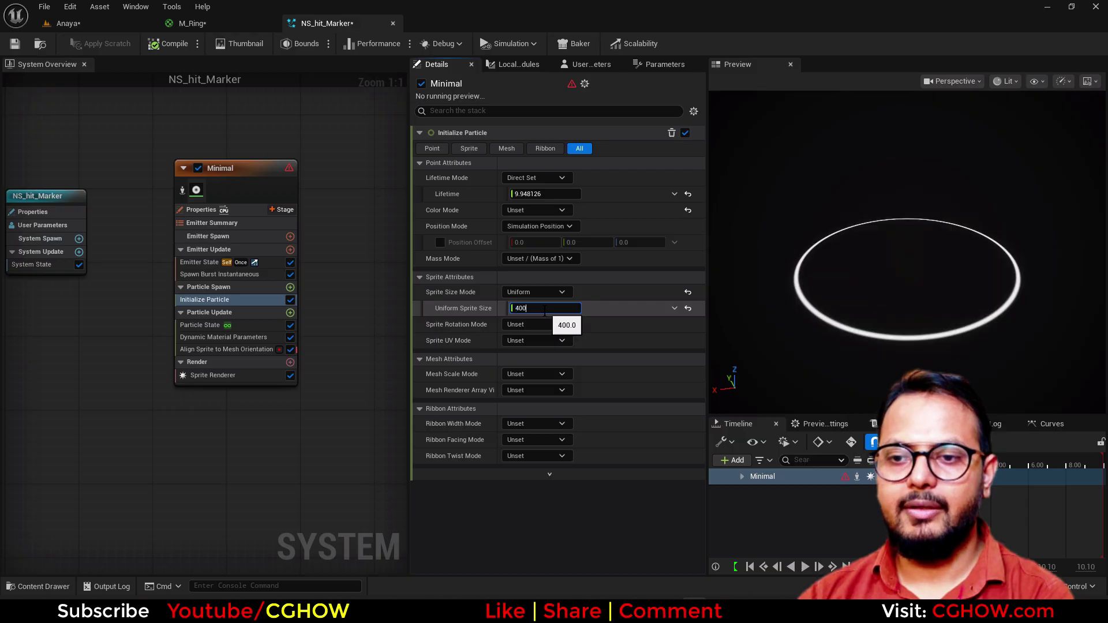
pyautogui.click(119, 27)
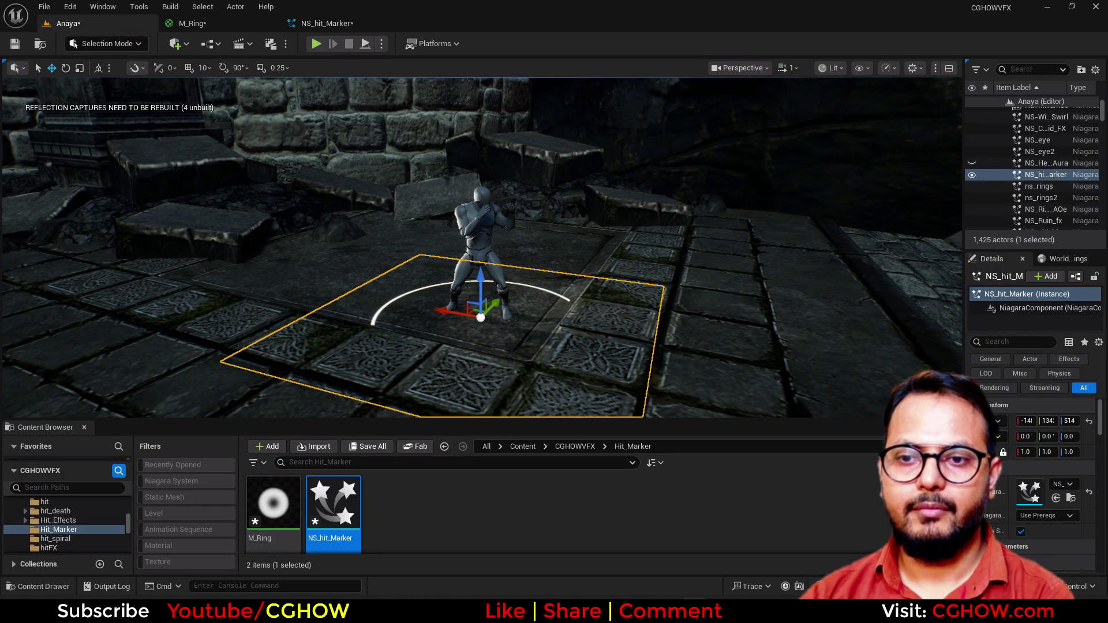
pyautogui.moveTo(479, 277); pyautogui.dragTo(479, 269)
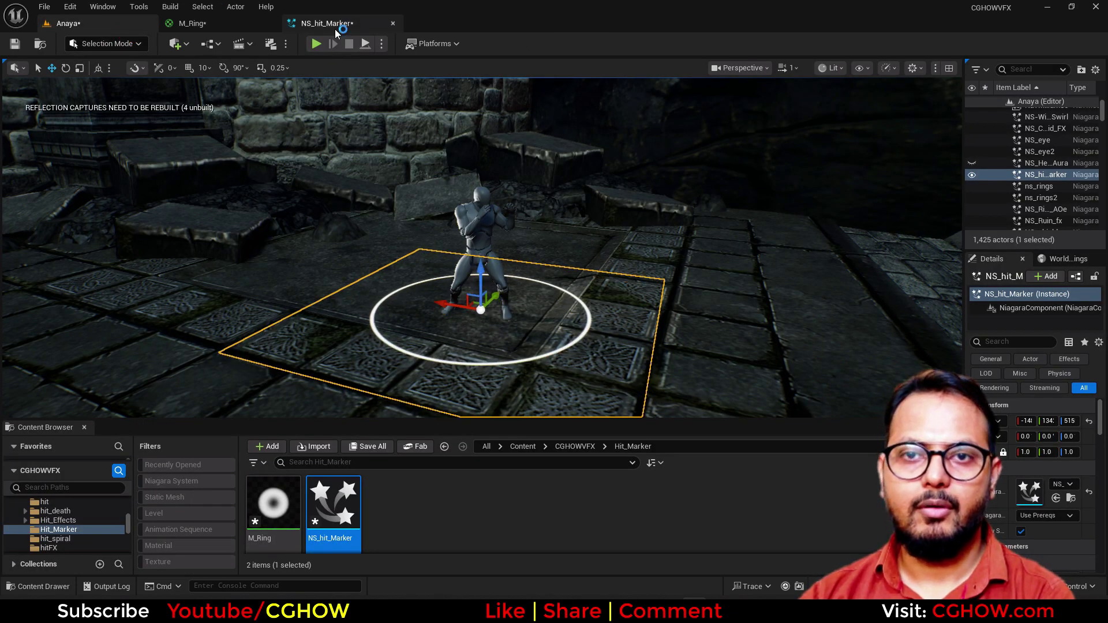
# - Set the Uniform Sprite Size to 600 and check the ring around the character in the level
pyautogui.click(335, 26)
pyautogui.click(545, 308)
pyautogui.write('60')
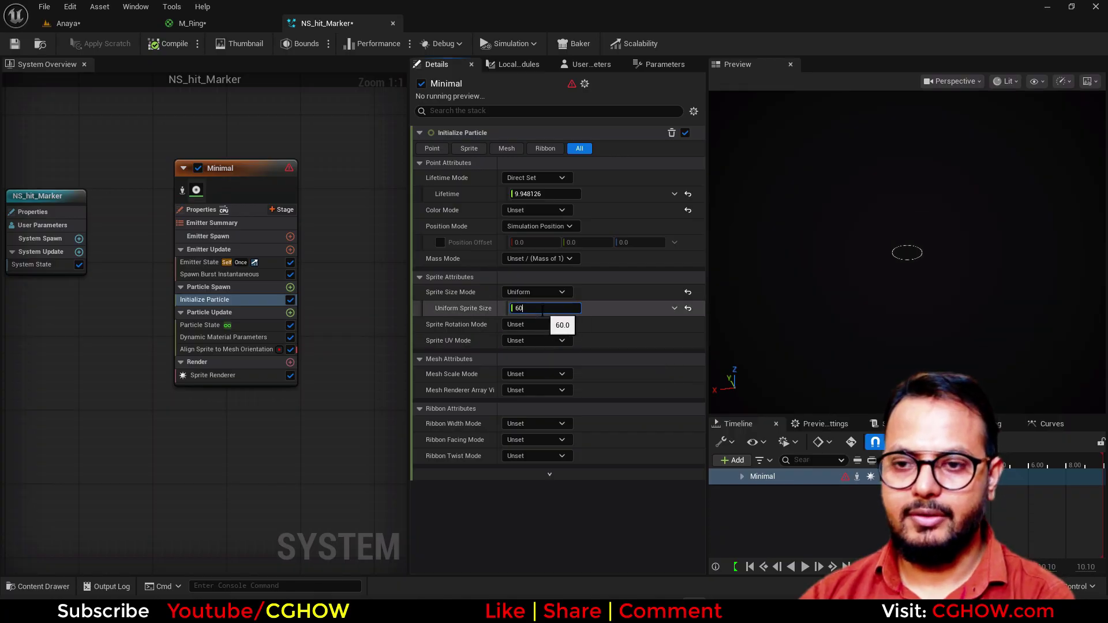
pyautogui.press('Return')
pyautogui.click(101, 26)
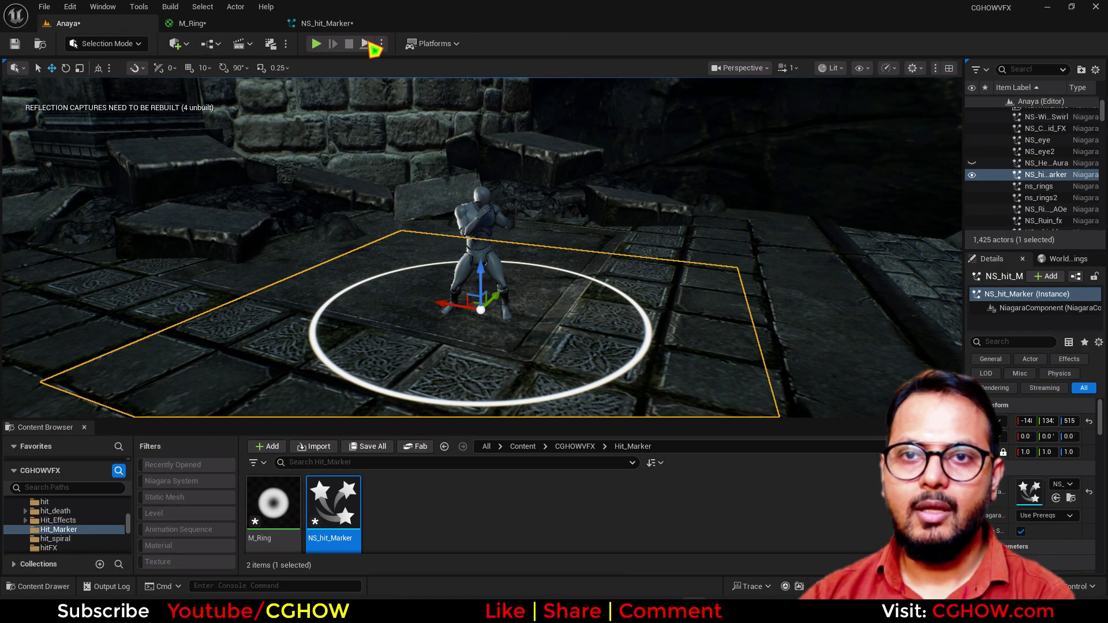
pyautogui.click(323, 23)
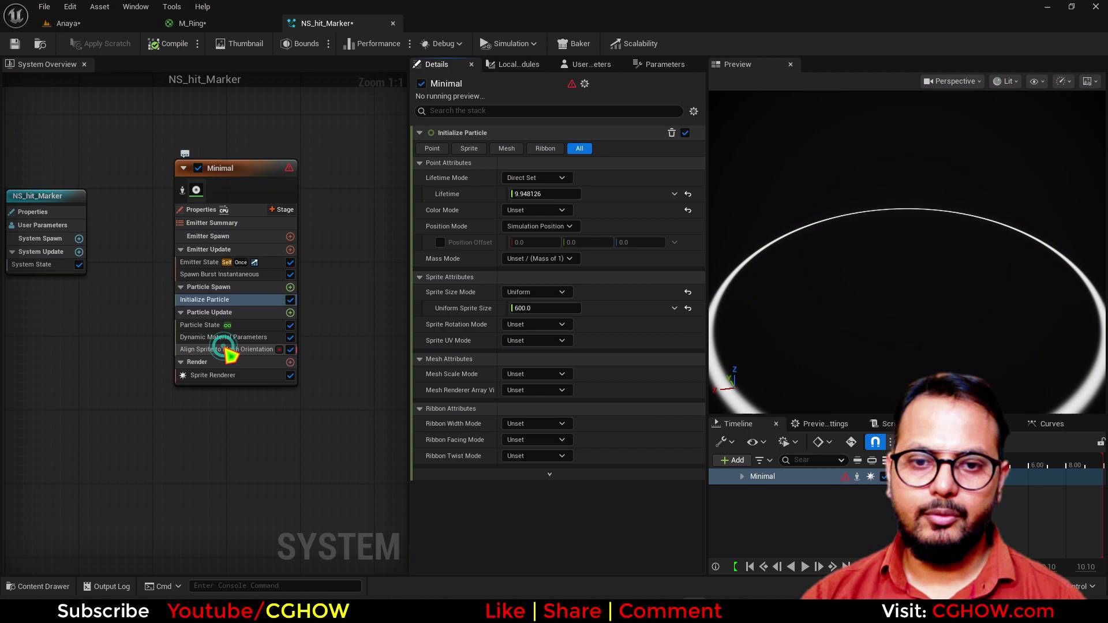
# - Raise the thickness value in the Minimal emitter's Dynamic Material Parameters module to about 22310
pyautogui.click(230, 349)
pyautogui.click(223, 337)
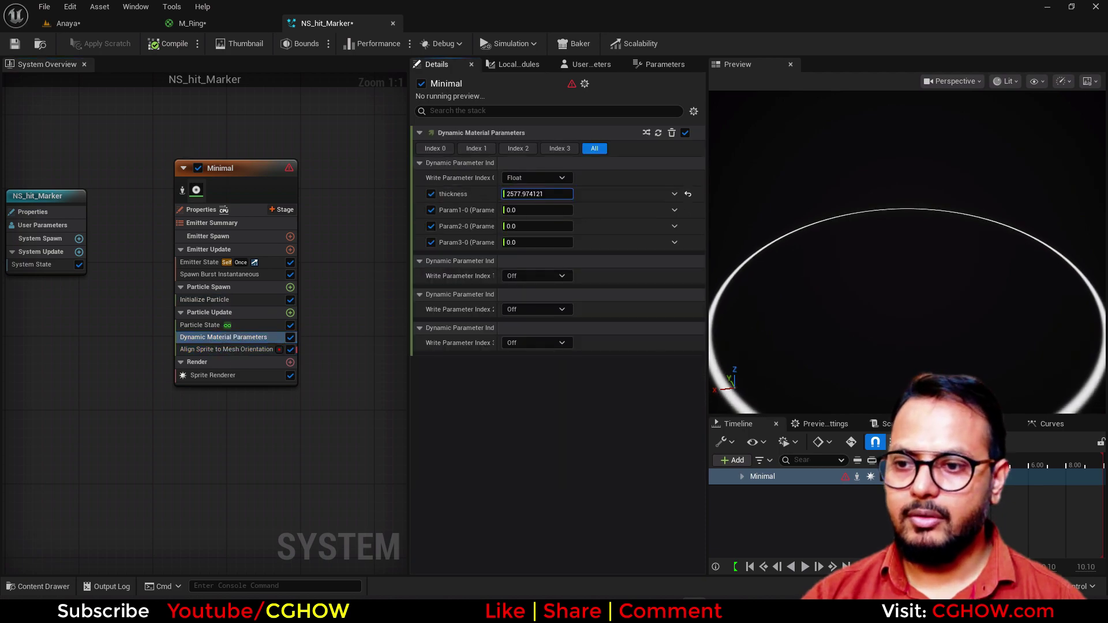
pyautogui.moveTo(536, 194); pyautogui.dragTo(589, 194)
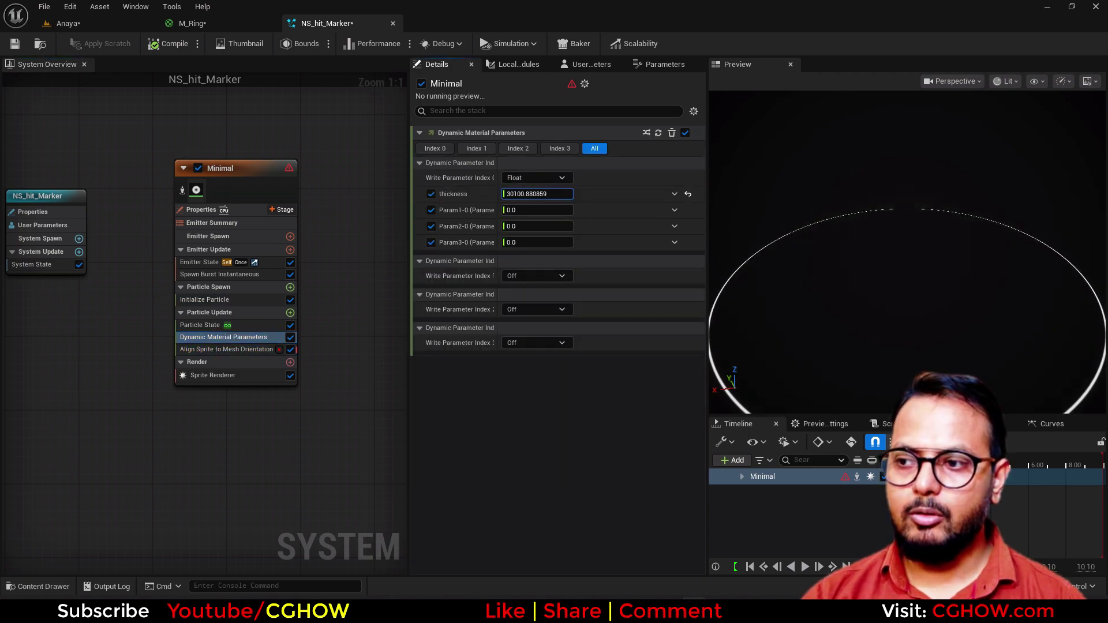
# - Set the Color Mode in Initialize Particle to Direct Set and raise the alpha of the particle color
pyautogui.click(202, 299)
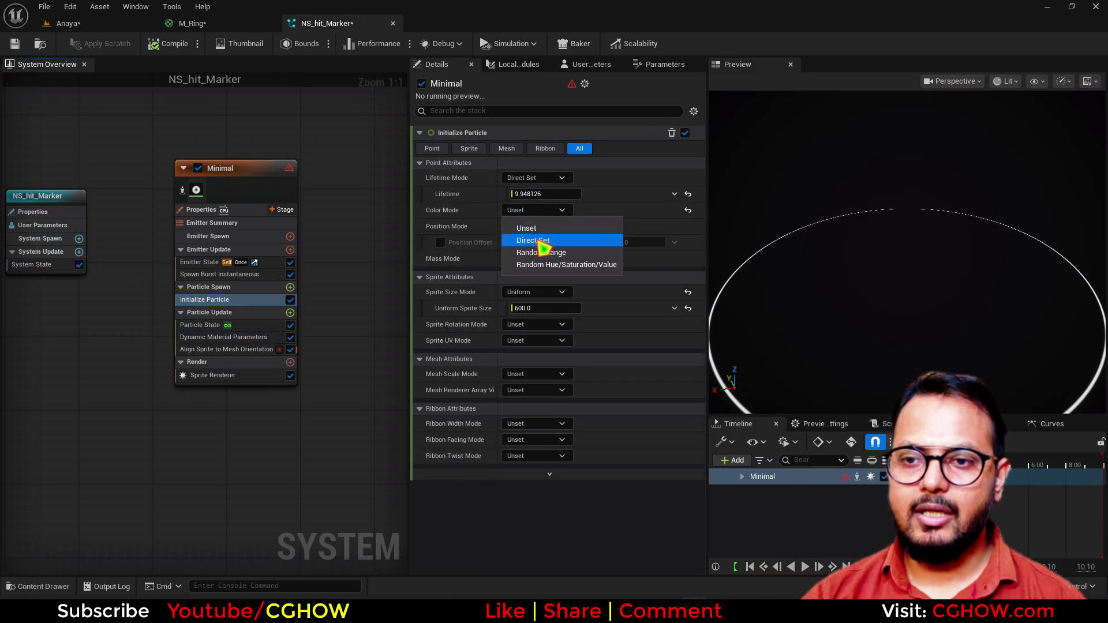
pyautogui.click(541, 242)
pyautogui.click(515, 224)
pyautogui.moveTo(560, 281); pyautogui.dragTo(617, 280)
# - Increase the thickness dynamic material parameter to 148372.5 and inspect the ring in the preview
pyautogui.click(223, 337)
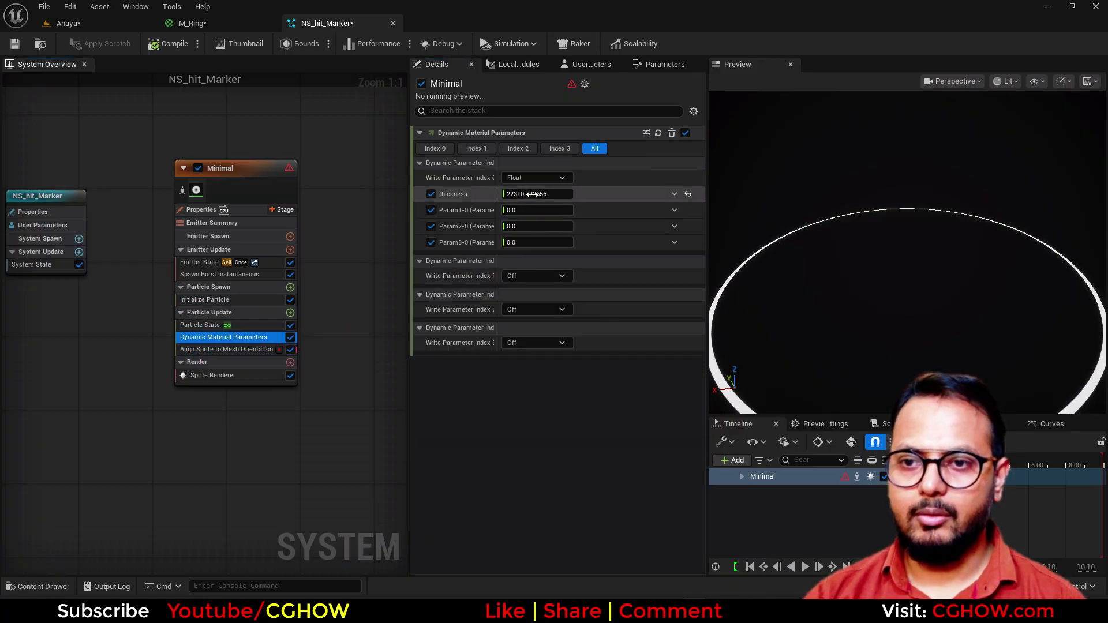
pyautogui.moveTo(527, 193); pyautogui.dragTo(554, 194)
pyautogui.click(975, 275)
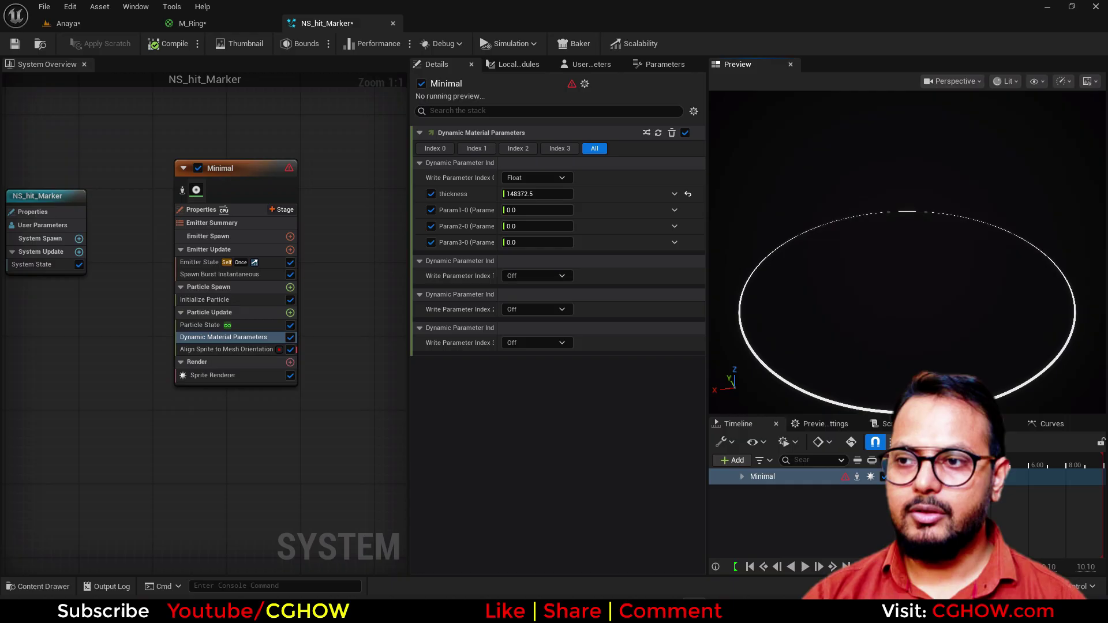
pyautogui.moveTo(976, 274); pyautogui.dragTo(975, 294)
# - Switch the Anaya level view to game view and examine the ring around the character
pyautogui.click(115, 24)
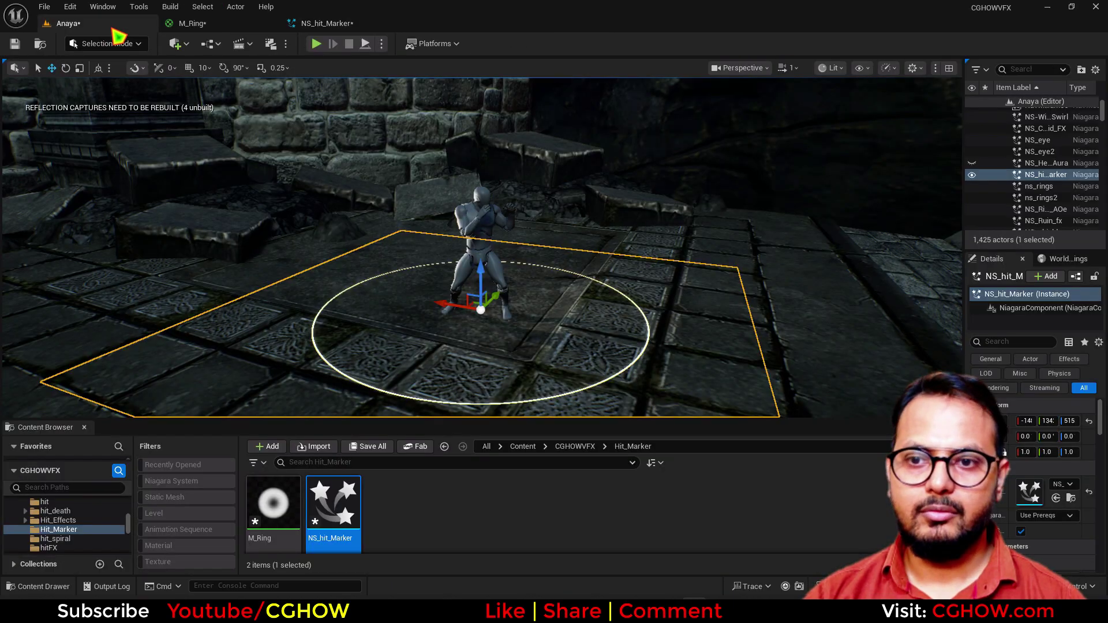
pyautogui.scroll(1, 391, 217)
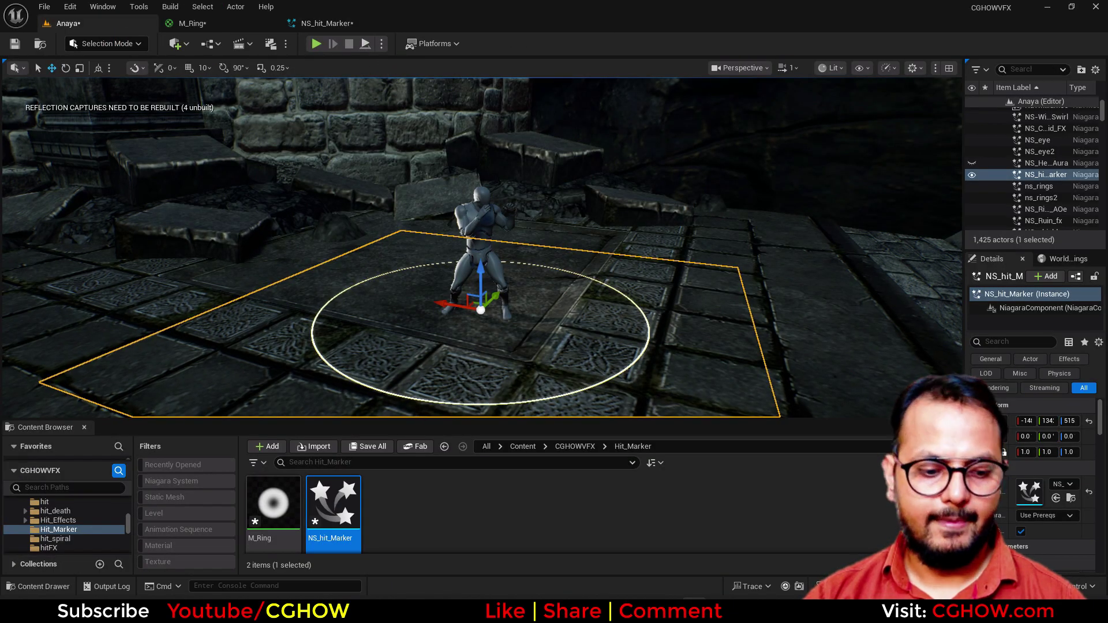
pyautogui.press('g')
pyautogui.press('g')
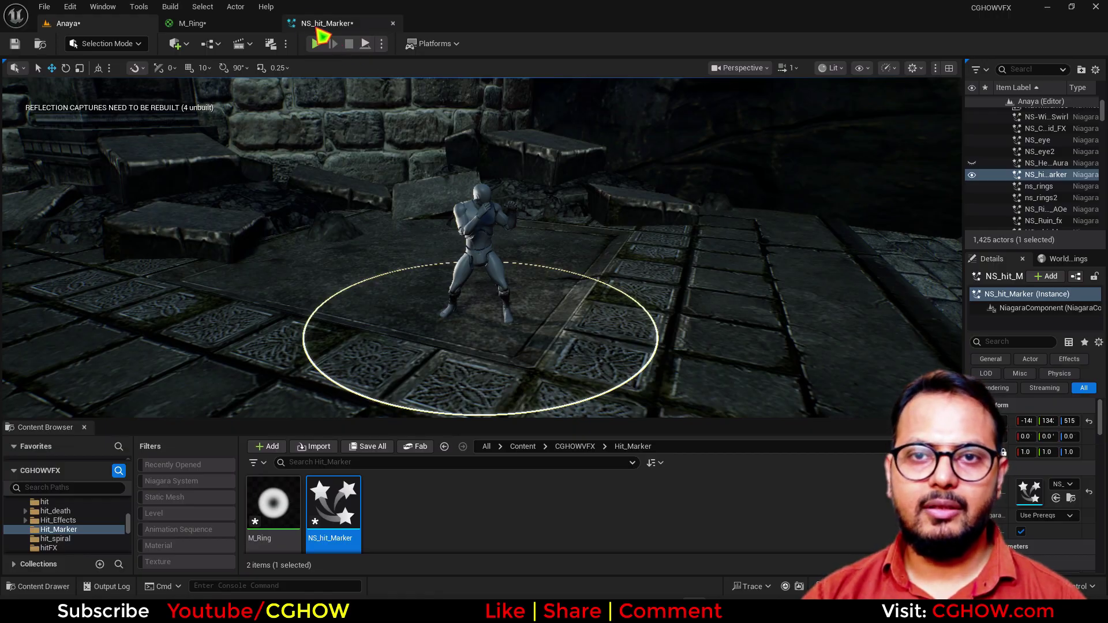
# - Lower the alpha of the NS_hit_Marker particle color to 0.778 in Initialize Particle
pyautogui.click(323, 25)
pyautogui.click(231, 300)
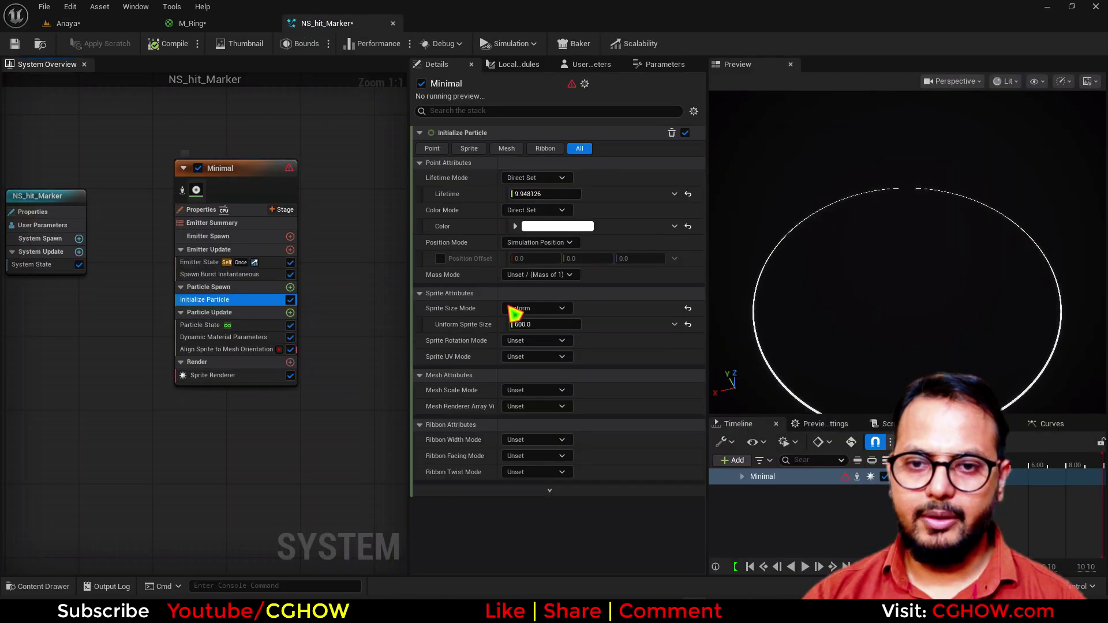
pyautogui.click(515, 224)
pyautogui.moveTo(572, 280); pyautogui.dragTo(557, 280)
# - Set the thickness value in the Minimal emitter's Dynamic Material Parameters to about 12494.5
pyautogui.click(230, 349)
pyautogui.click(225, 337)
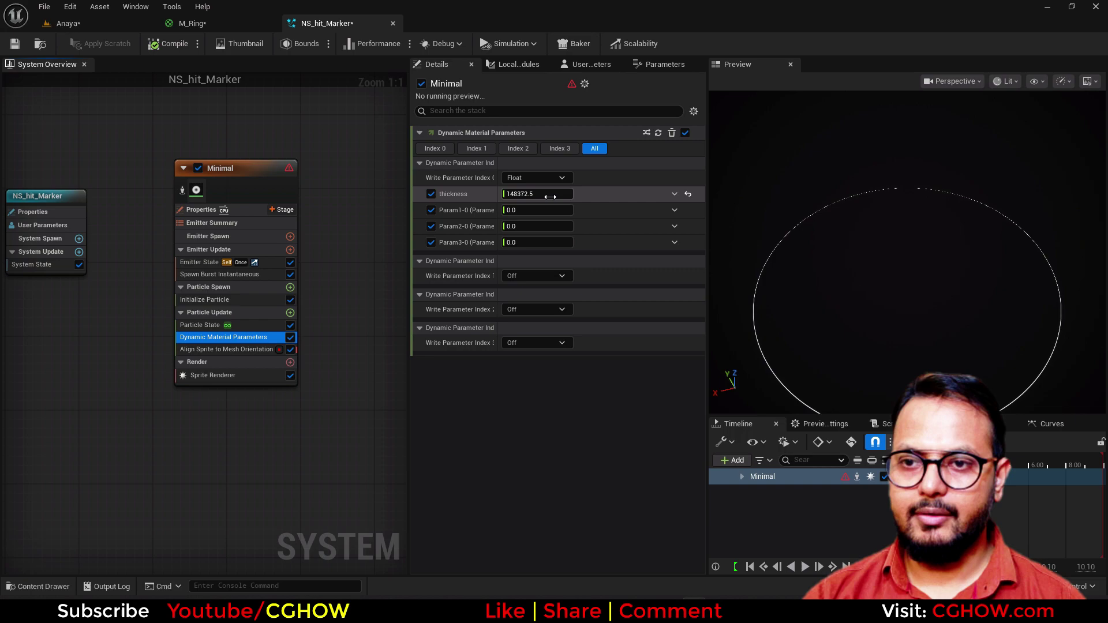
pyautogui.moveTo(537, 194); pyautogui.dragTo(528, 193)
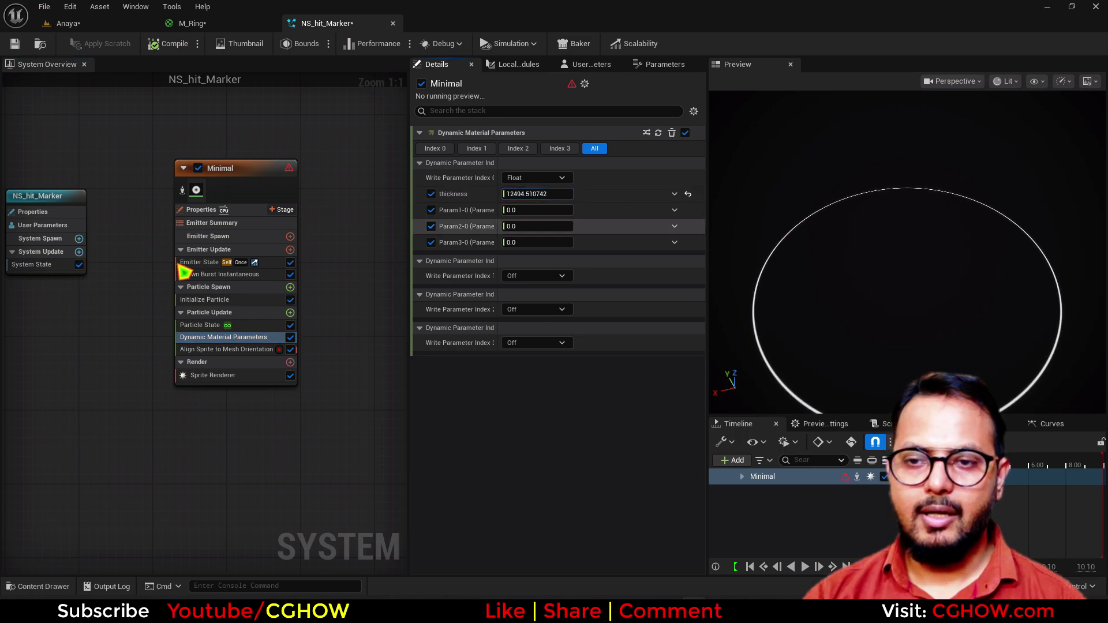
# - Set the Minimal emitter's Uniform Sprite Size to 800 and check the enlarged ring around the character in the level
pyautogui.click(208, 301)
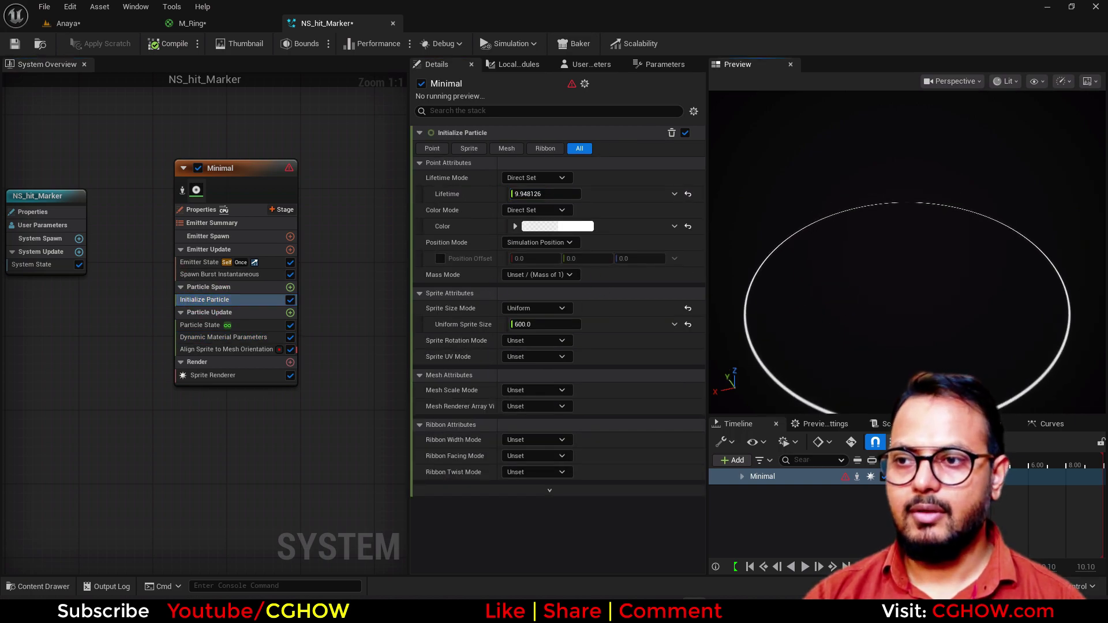
pyautogui.click(95, 25)
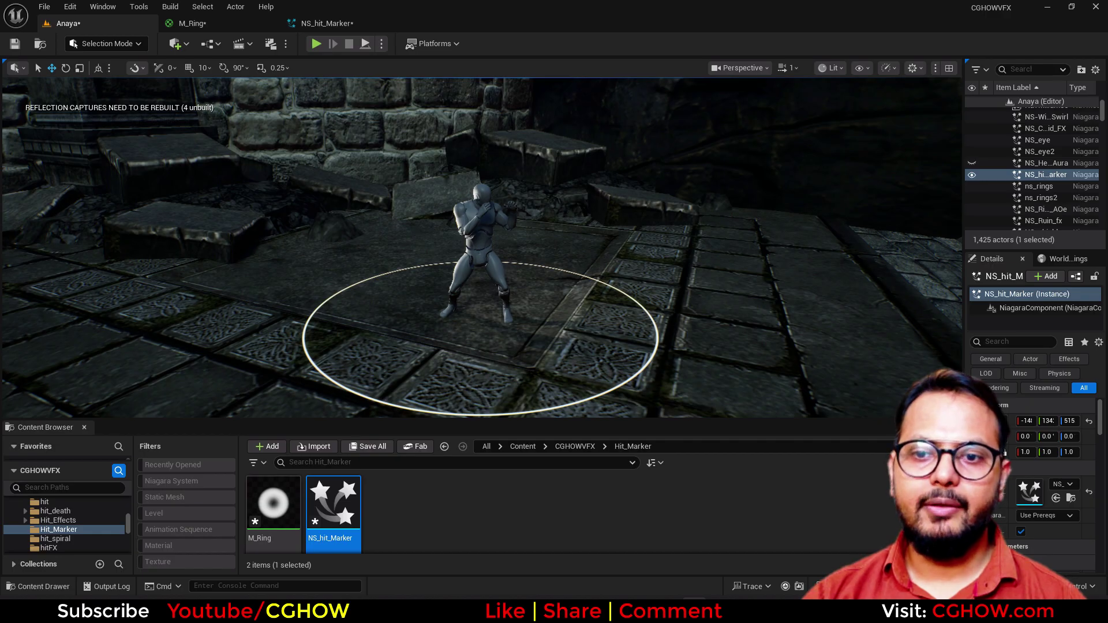
pyautogui.click(322, 23)
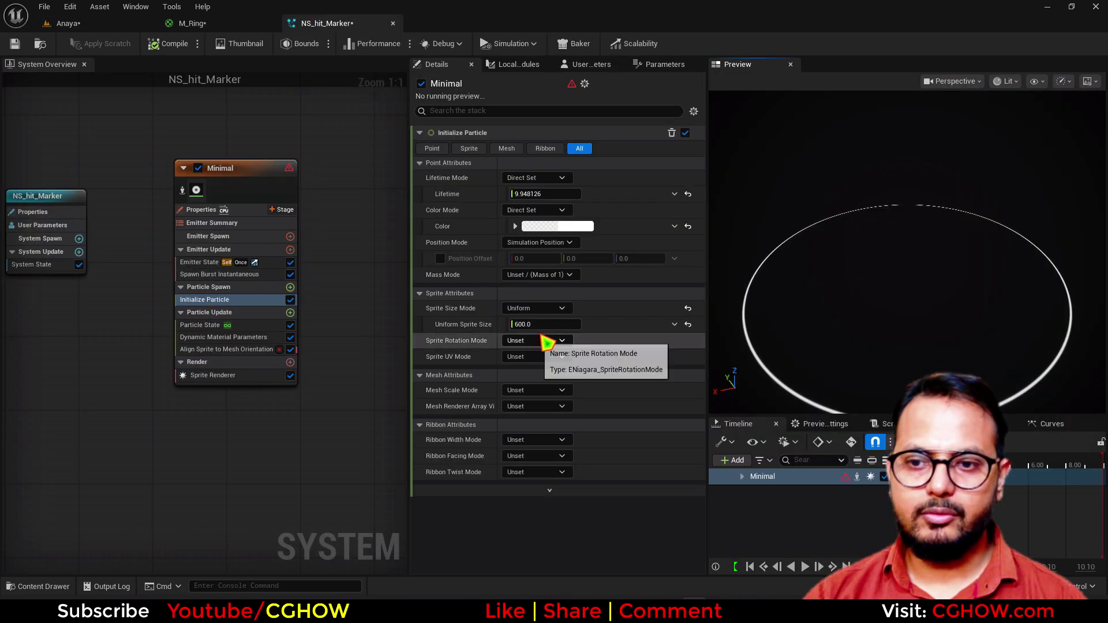
pyautogui.click(543, 327)
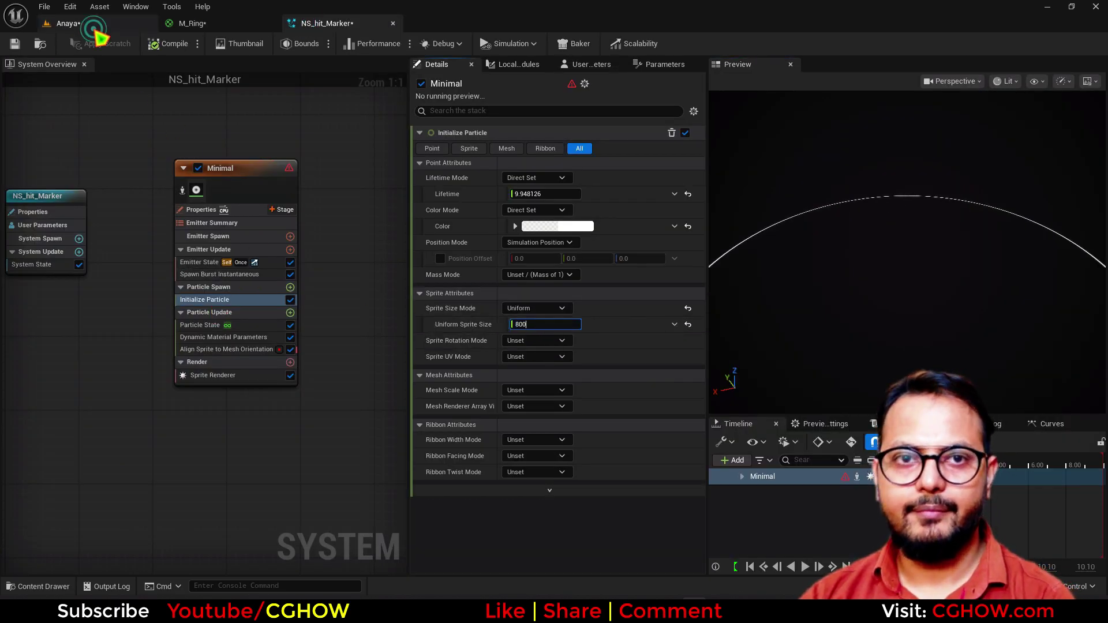
pyautogui.click(67, 23)
pyautogui.keyDown('alt'); pyautogui.moveTo(324, 230); pyautogui.dragTo(283, 202, button='right'); pyautogui.keyUp('alt')
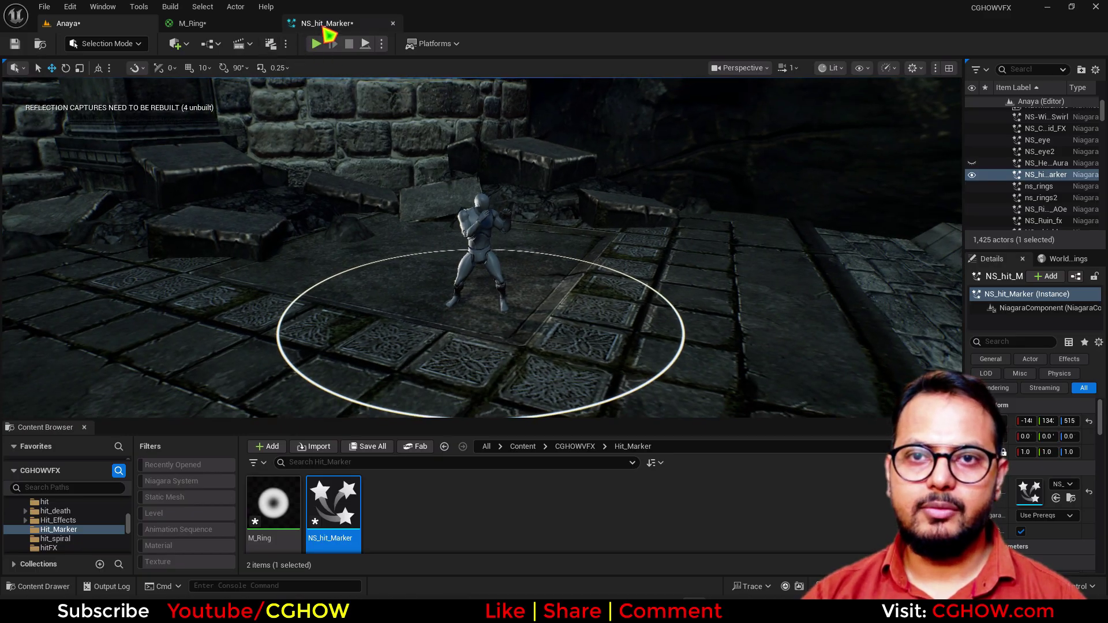
# - Duplicate the Minimal emitter, reduce the copy's Uniform Sprite Size to about 205, and check the inner ring in the level
pyautogui.click(323, 23)
pyautogui.click(164, 188)
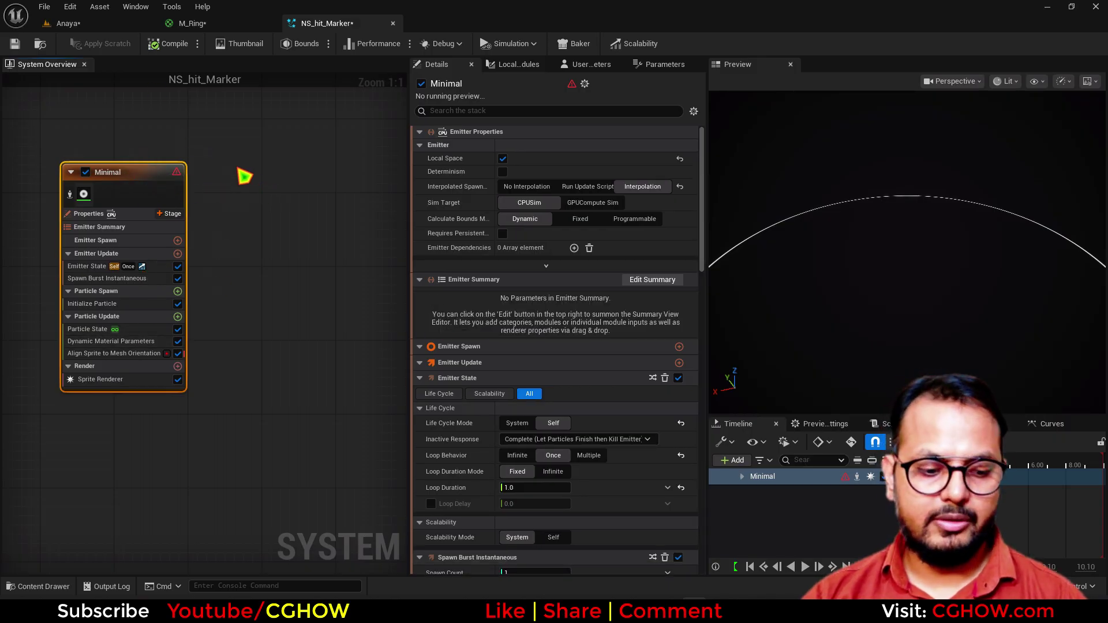
pyautogui.hotkey('ctrl', 'd')
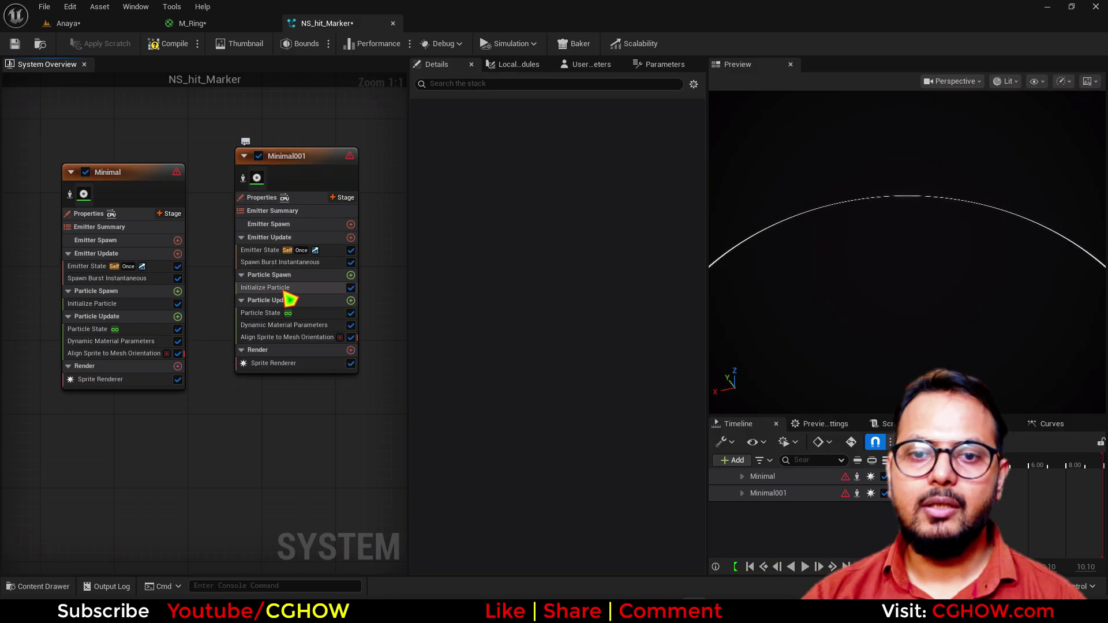
pyautogui.click(286, 287)
pyautogui.moveTo(546, 324); pyautogui.dragTo(528, 324)
pyautogui.click(80, 24)
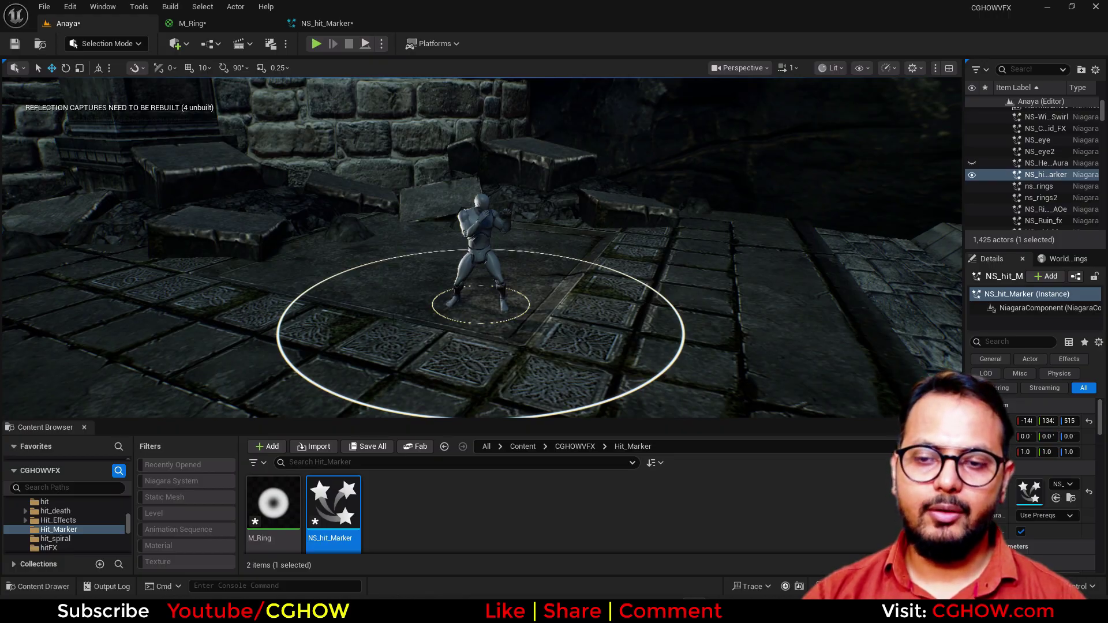
# - Set the Minimal001 emitter's thickness parameter to about 762 and check the inner ring in the level
pyautogui.click(324, 24)
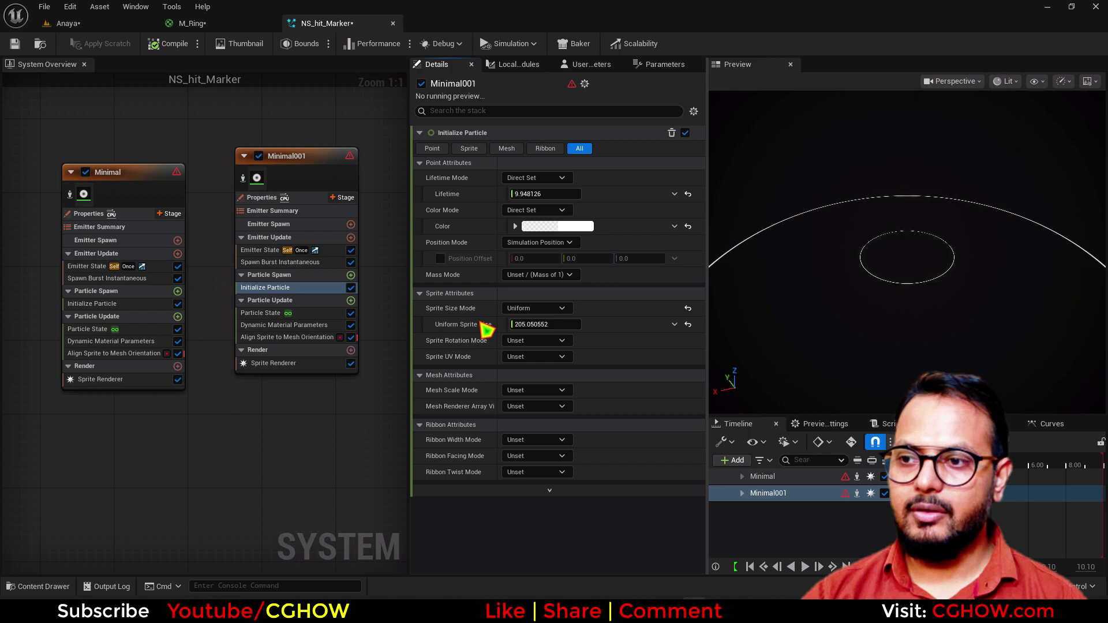
pyautogui.click(272, 326)
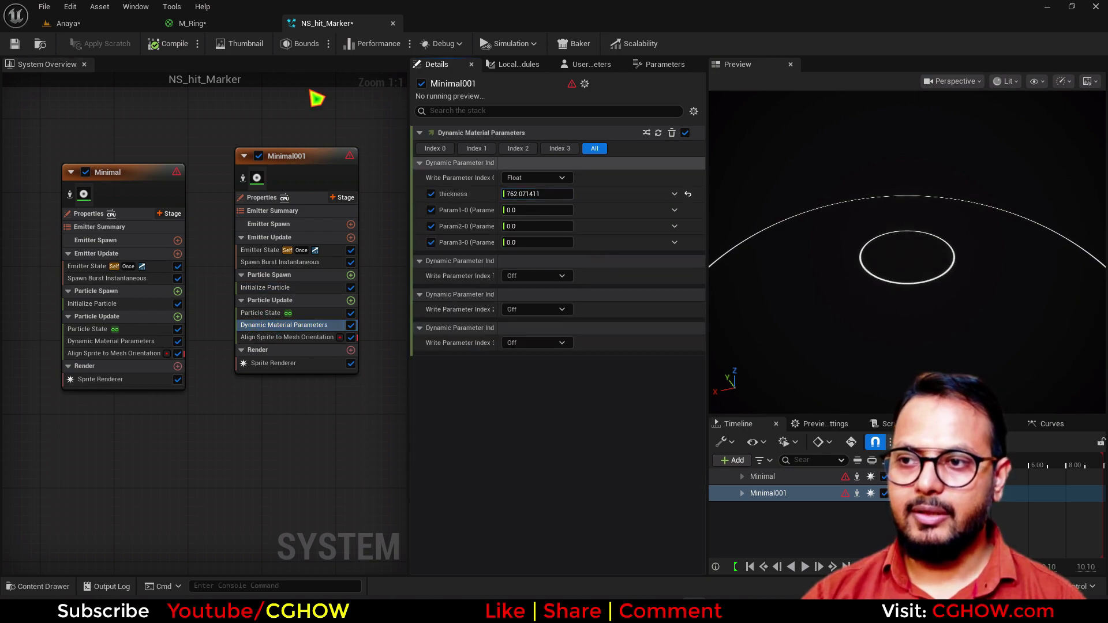
pyautogui.click(91, 26)
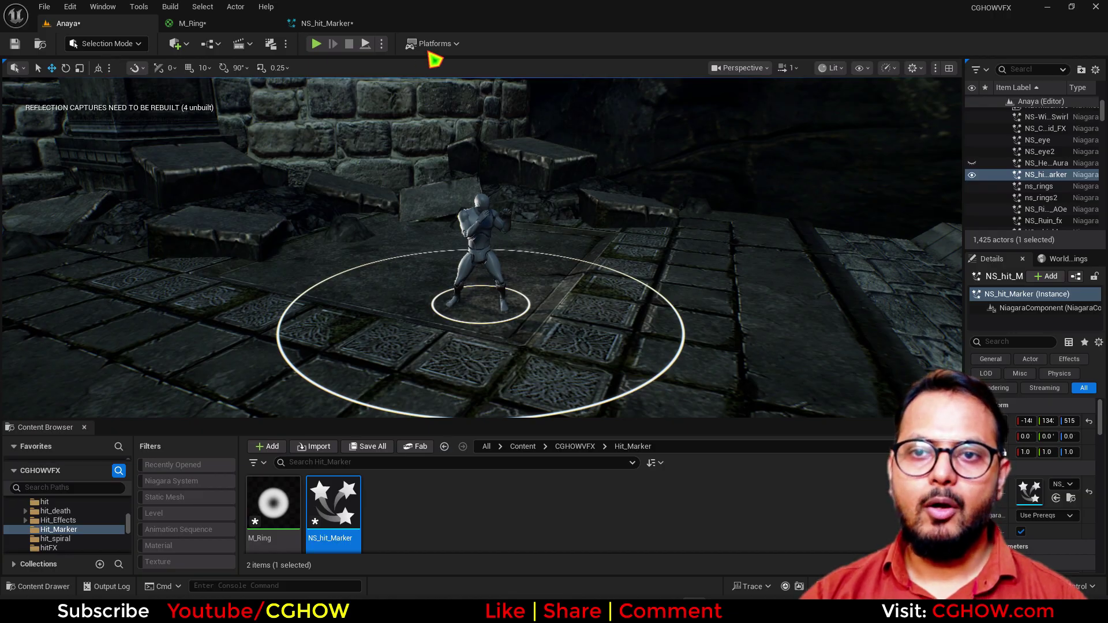
pyautogui.click(317, 25)
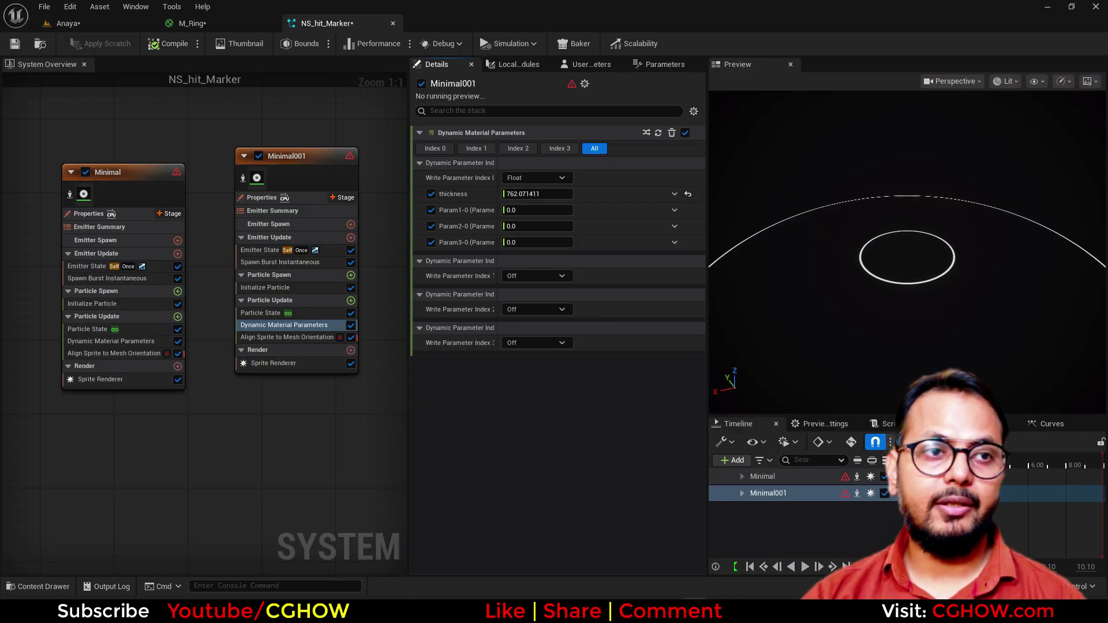
# - Examine the glowing red ring and the thin inner and outer circles in the AI (36).jfif reference image
pyautogui.moveTo(0, 144)
pyautogui.mouseDown()
pyautogui.moveTo(419, 121)
pyautogui.moveTo(383, 82)
pyautogui.mouseUp()
pyautogui.scroll(5, 448, 214)
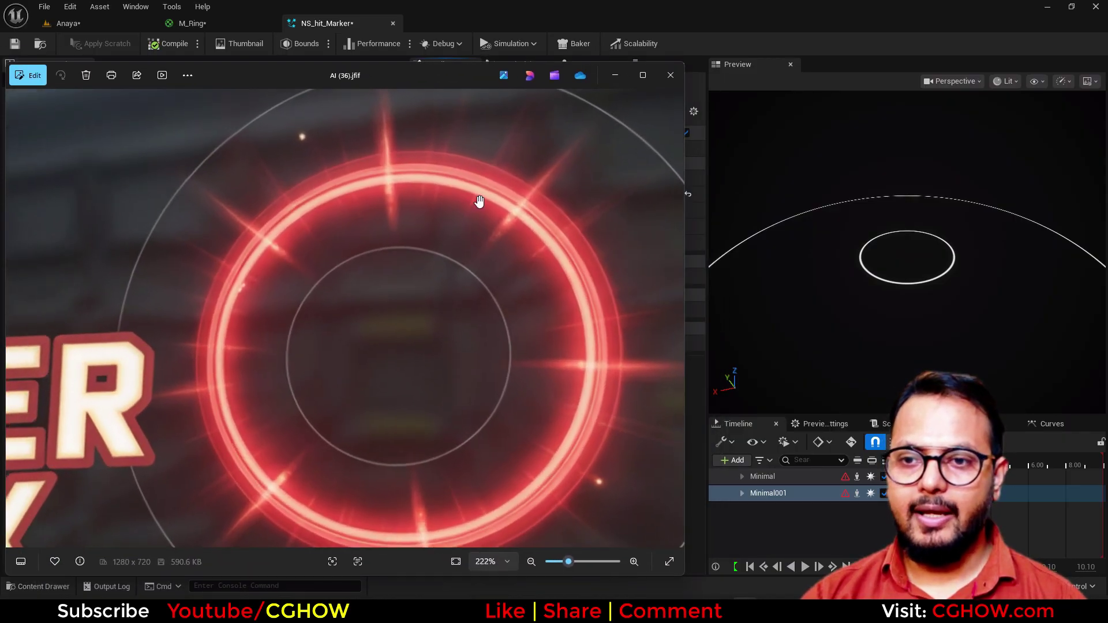
pyautogui.scroll(-3, 561, 190)
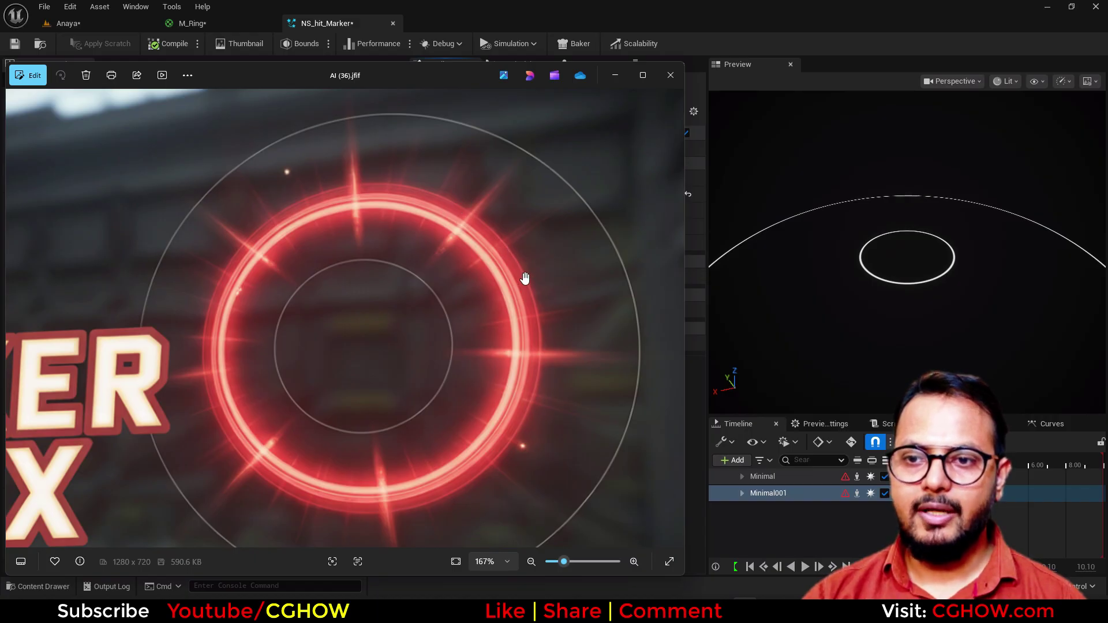
pyautogui.moveTo(464, 76); pyautogui.dragTo(0, 121)
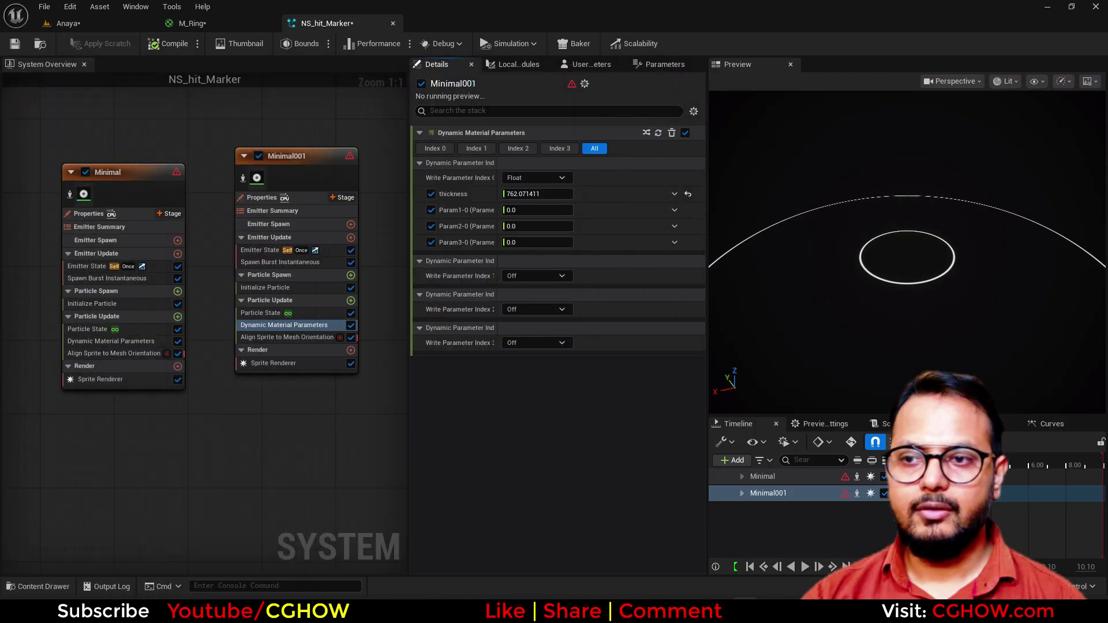
# - Copy the Minimal001 emitter and paste it as a third emitter in the system
pyautogui.moveTo(326, 182); pyautogui.dragTo(144, 153, button='right')
pyautogui.click(163, 165)
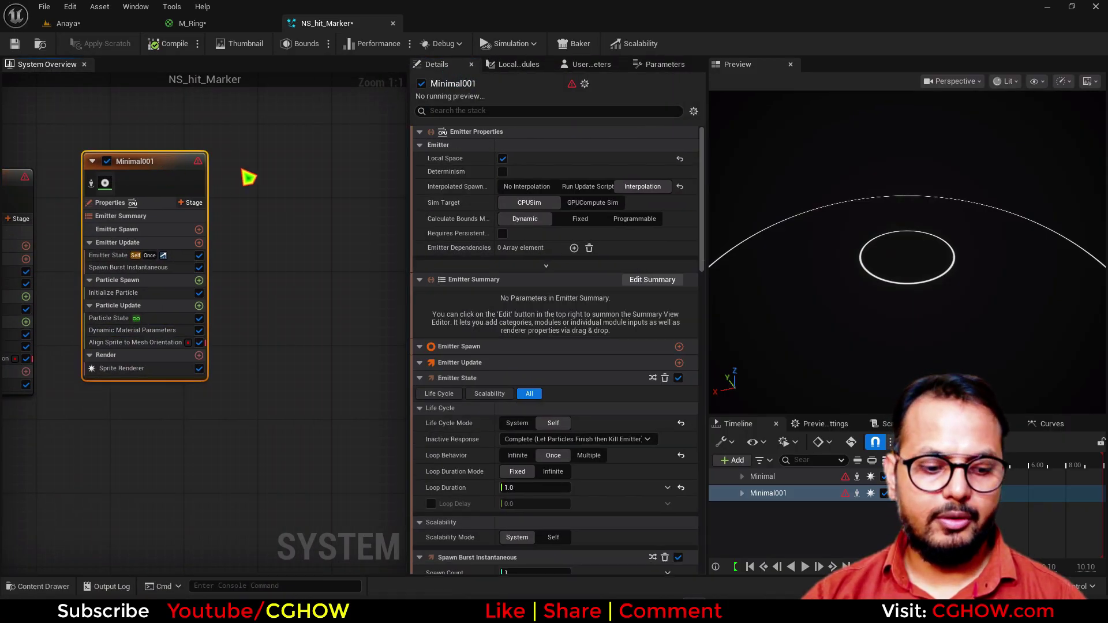
pyautogui.hotkey('ctrl', 'c')
pyautogui.click(252, 152)
pyautogui.hotkey('ctrl', 'v')
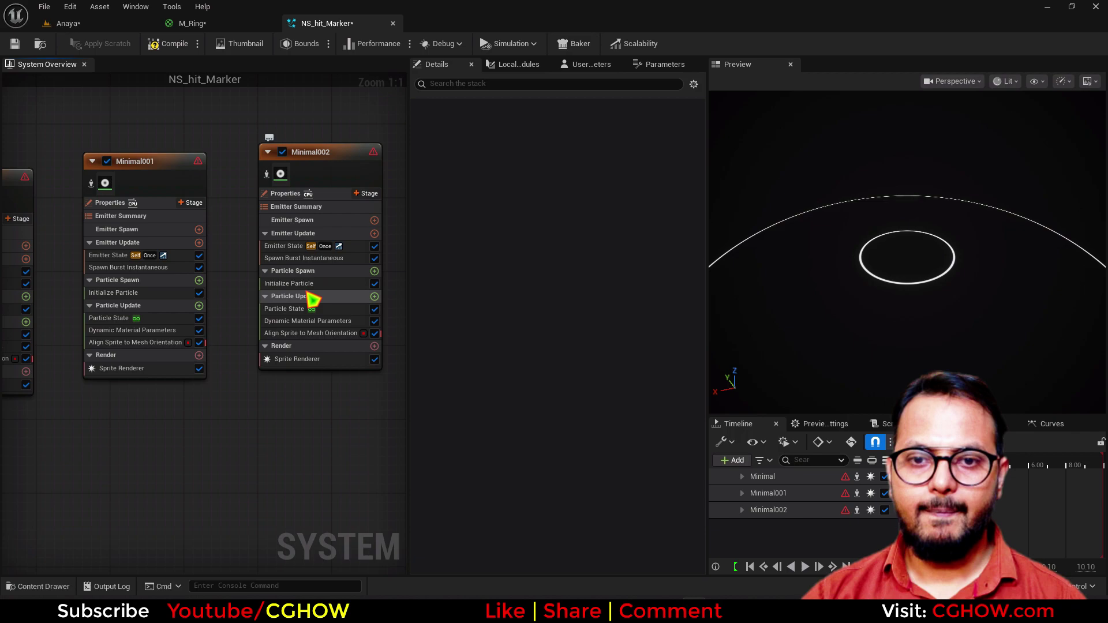
# - Set the Minimal002 particle color to pure red and enlarge its Uniform Sprite Size so the ring lies between the two white rings
pyautogui.click(314, 285)
pyautogui.click(563, 226)
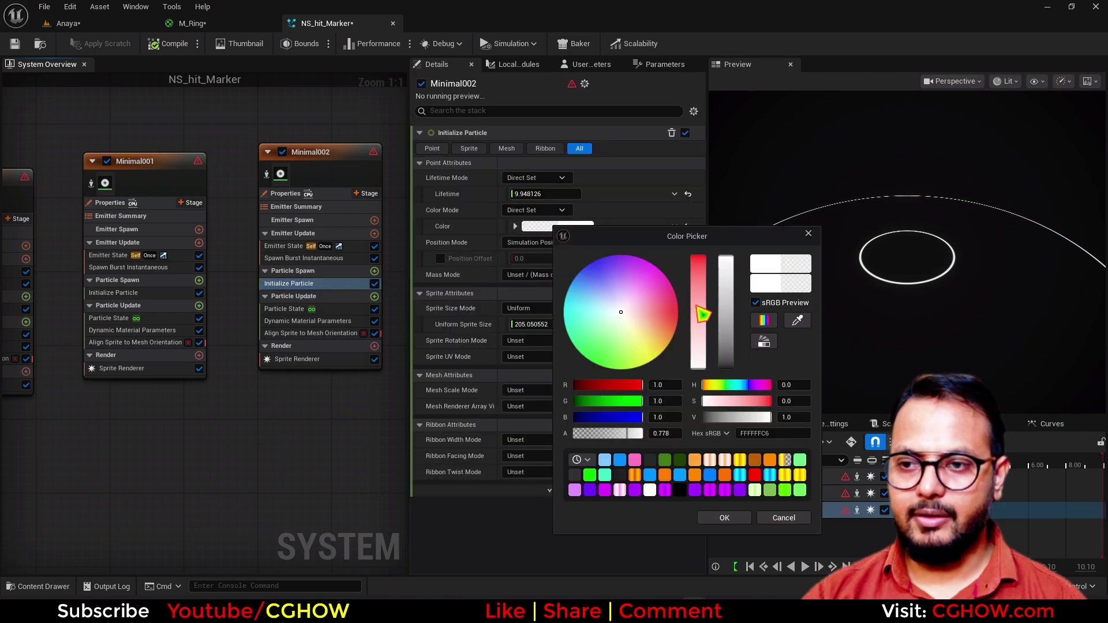
pyautogui.moveTo(703, 314); pyautogui.dragTo(709, 215)
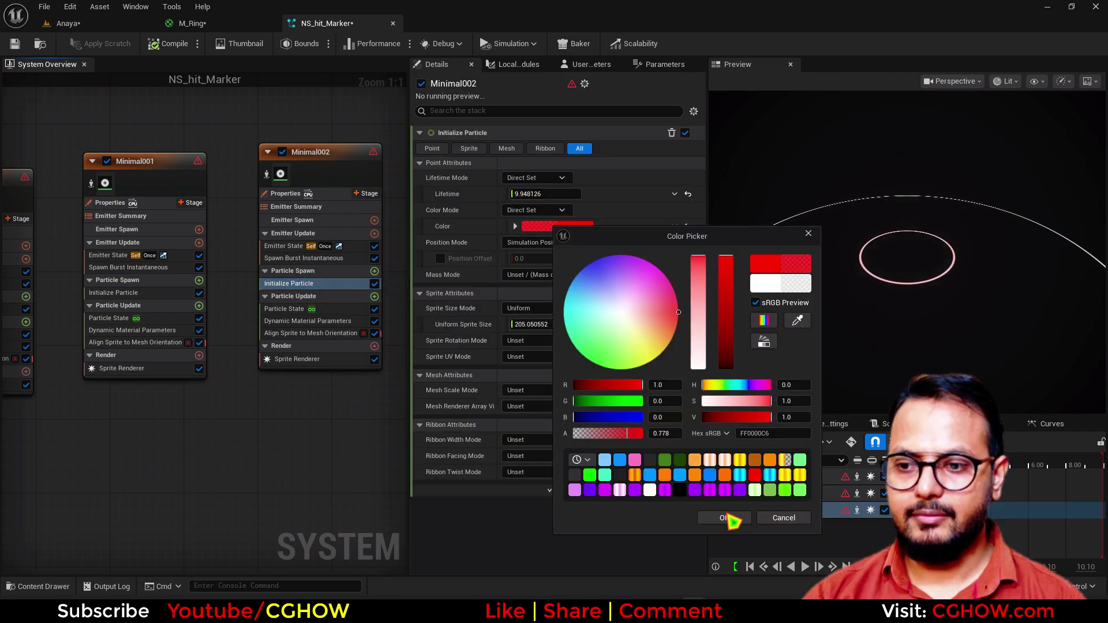
pyautogui.click(726, 518)
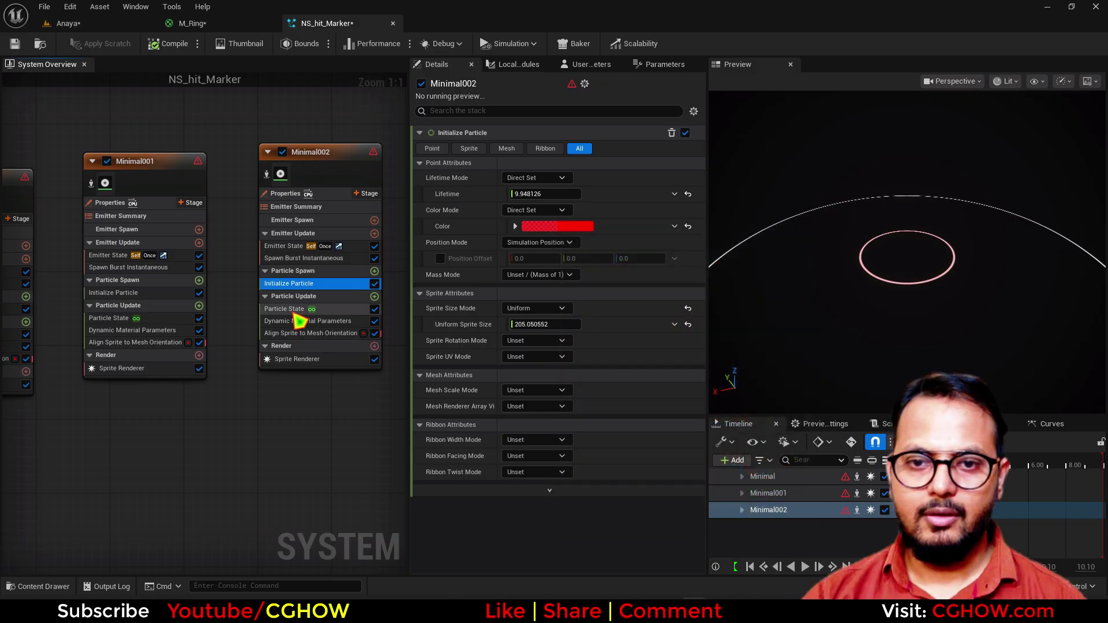
pyautogui.moveTo(537, 318); pyautogui.dragTo(611, 318)
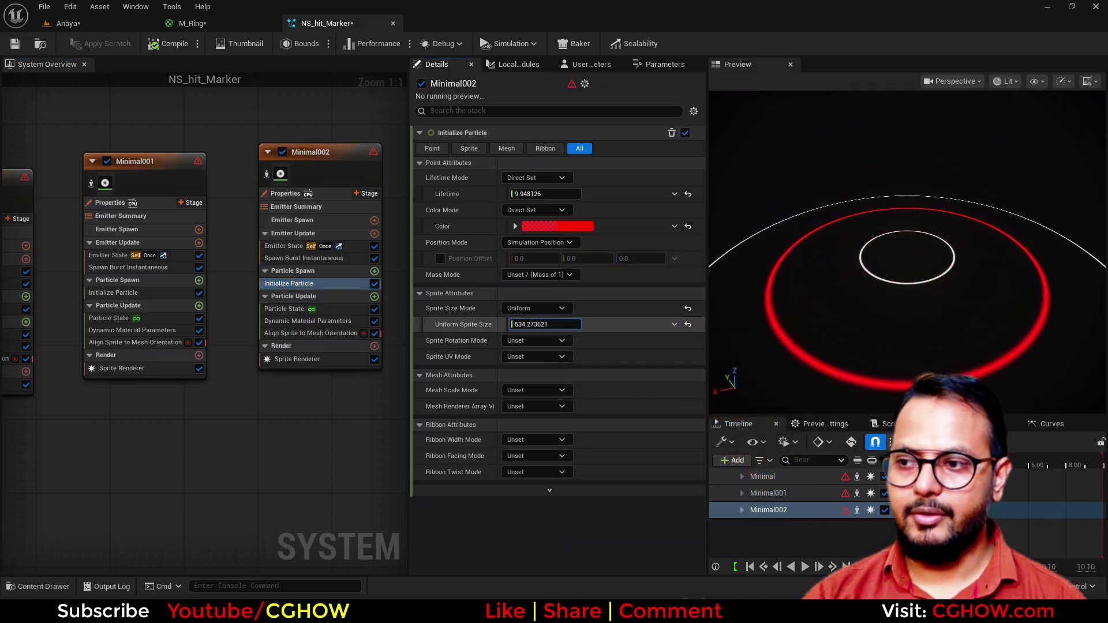
# - Set the thickness parameter of the red ring's Minimal002 emitter to about 8563.5
pyautogui.click(295, 333)
pyautogui.click(298, 321)
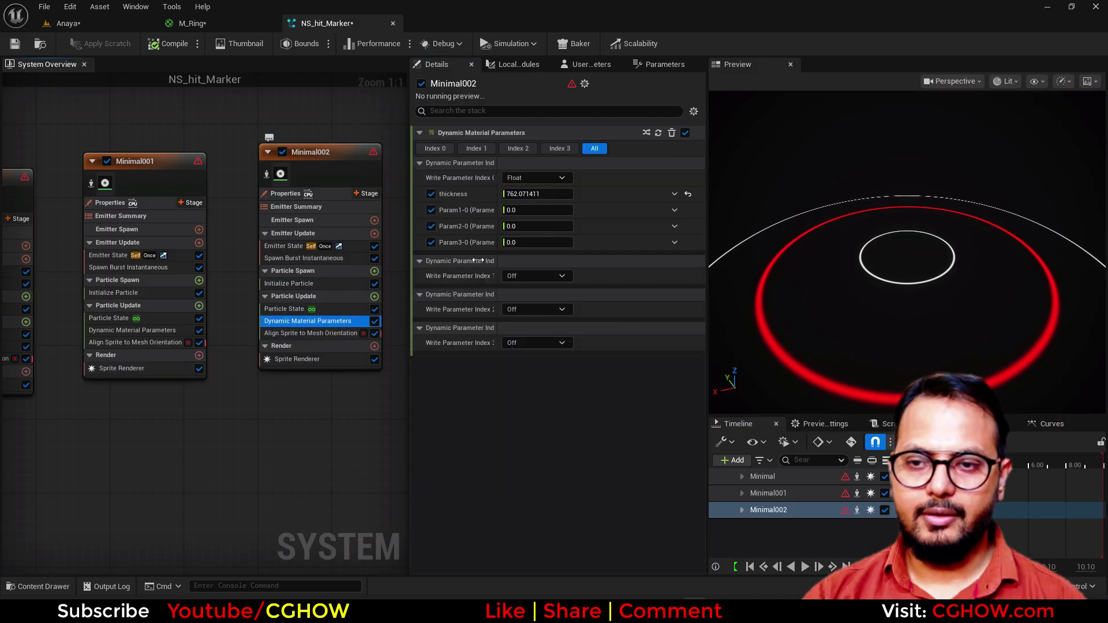
pyautogui.click(531, 194)
pyautogui.moveTo(532, 194); pyautogui.dragTo(554, 194)
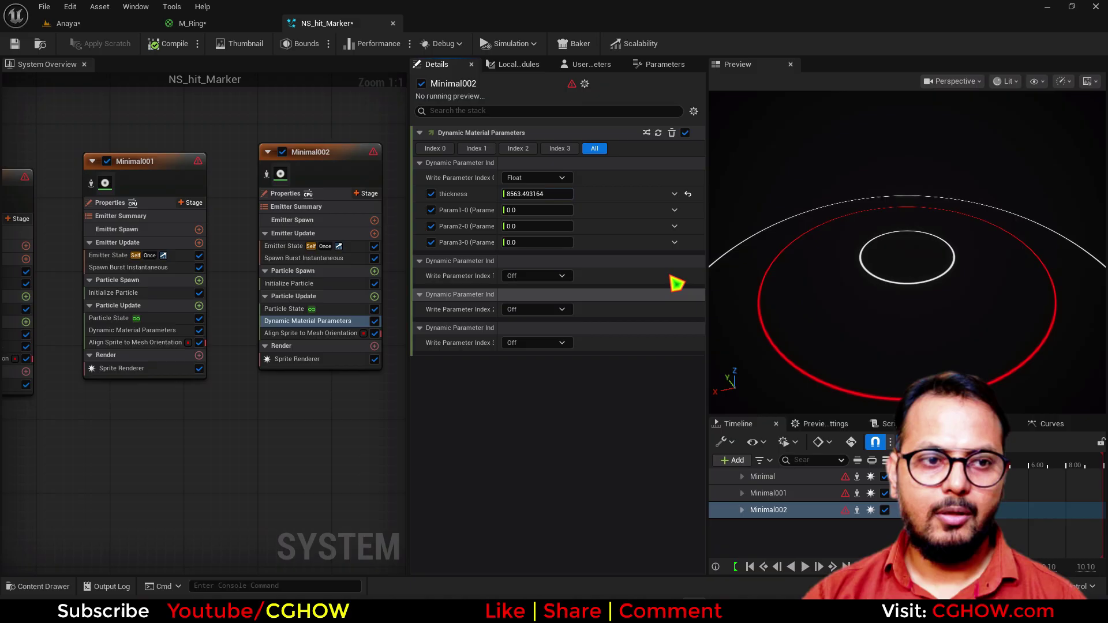
pyautogui.click(291, 154)
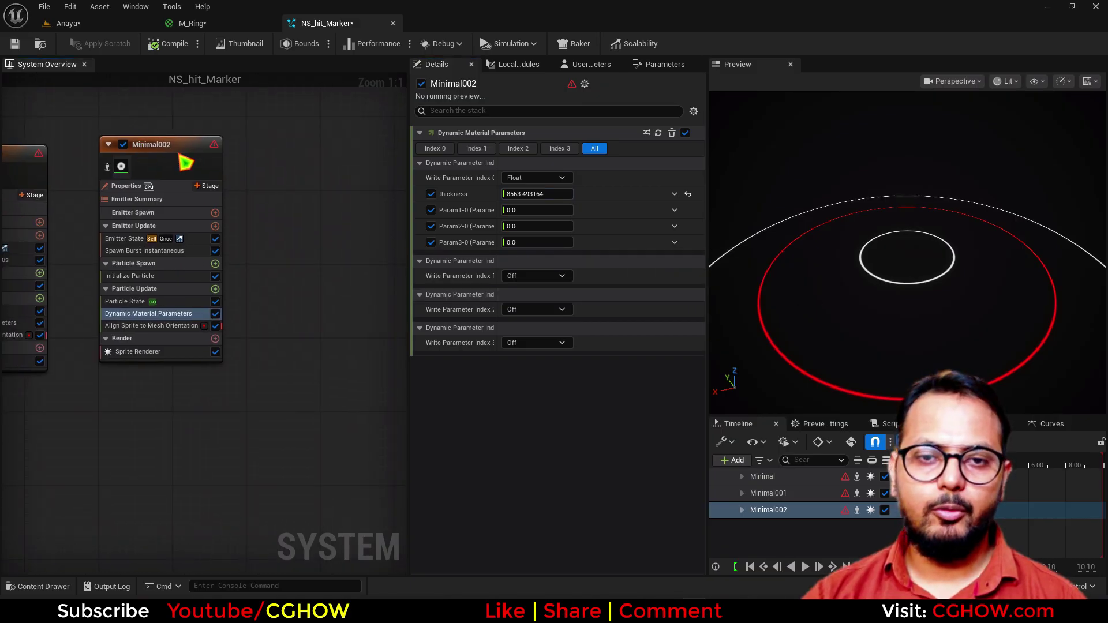
# - Duplicate the Minimal002 emitter beside the original and set the copy's thickness parameter to about 74.1
pyautogui.hotkey('ctrl', 'c')
pyautogui.click(284, 151)
pyautogui.hotkey('ctrl', 'v')
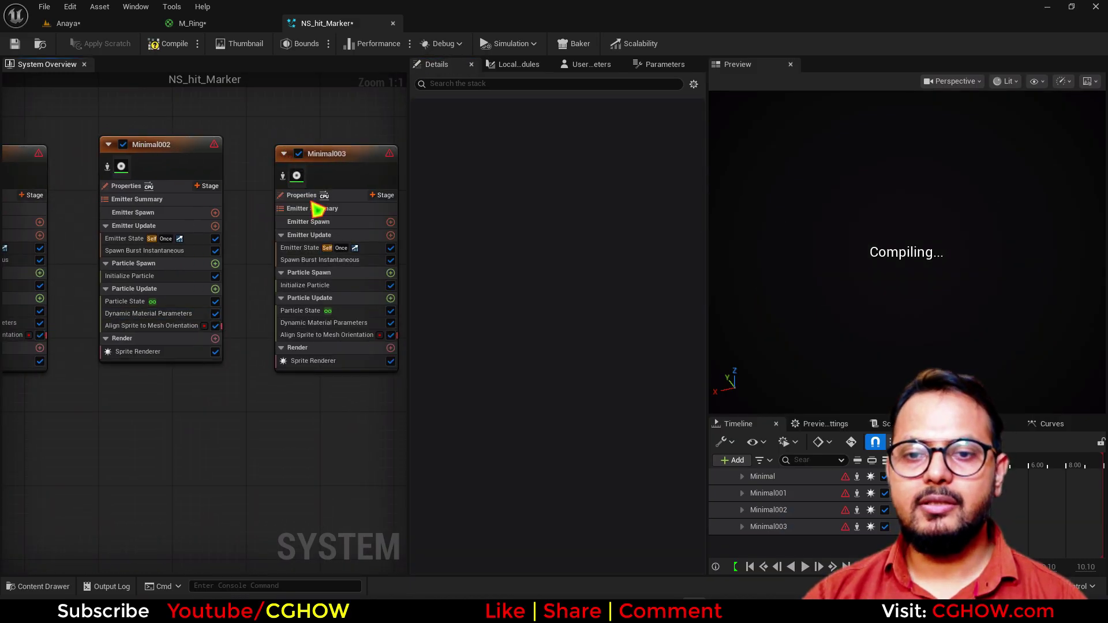
pyautogui.click(309, 286)
pyautogui.click(370, 334)
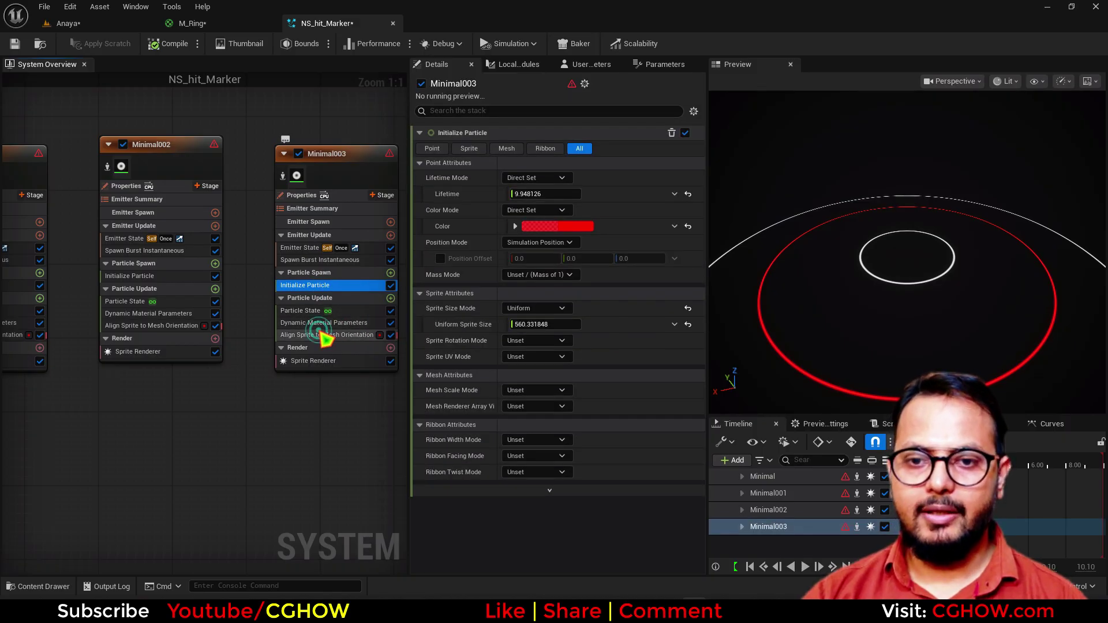
pyautogui.click(322, 322)
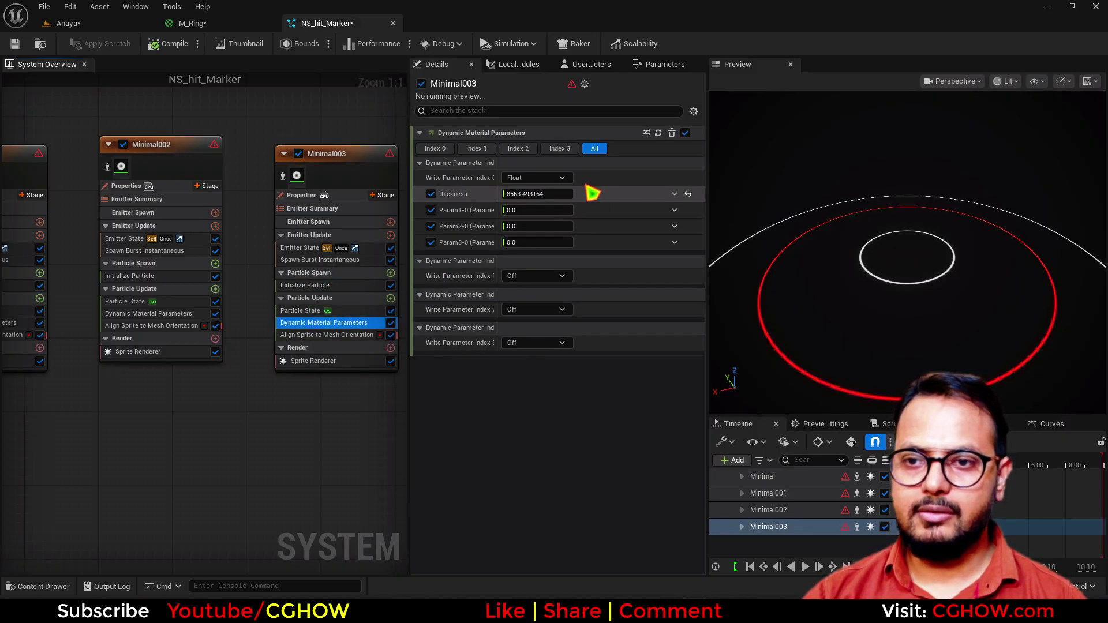
pyautogui.click(537, 193)
pyautogui.moveTo(537, 194); pyautogui.dragTo(510, 194)
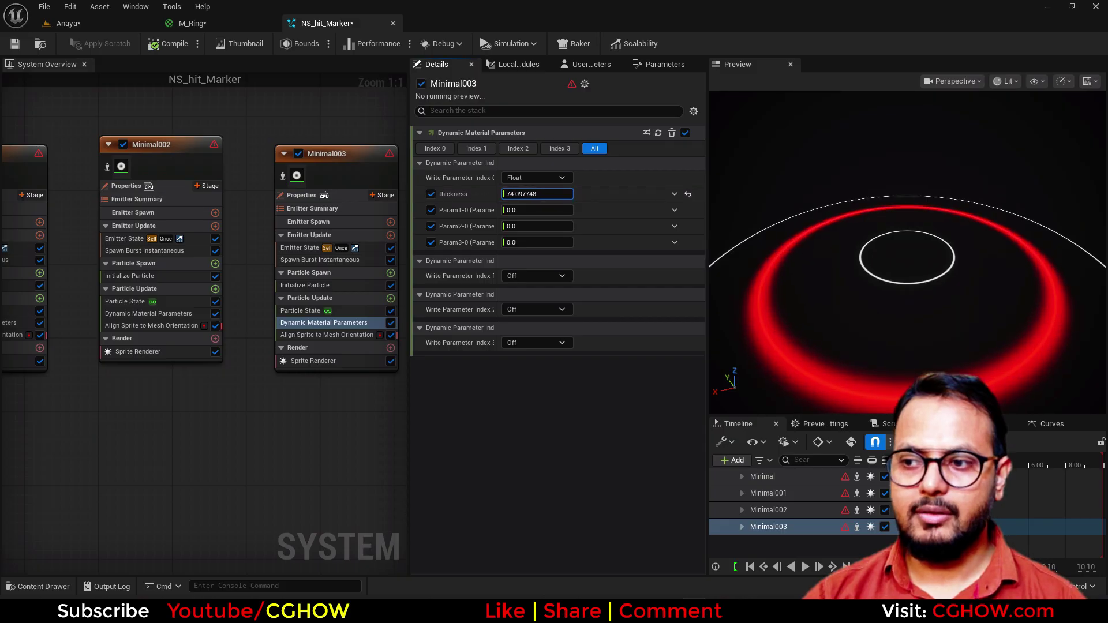
# - Set the Minimal003 emitter's Uniform Sprite Size to about 538.6 and its particle color alpha to about 0.168
pyautogui.click(346, 285)
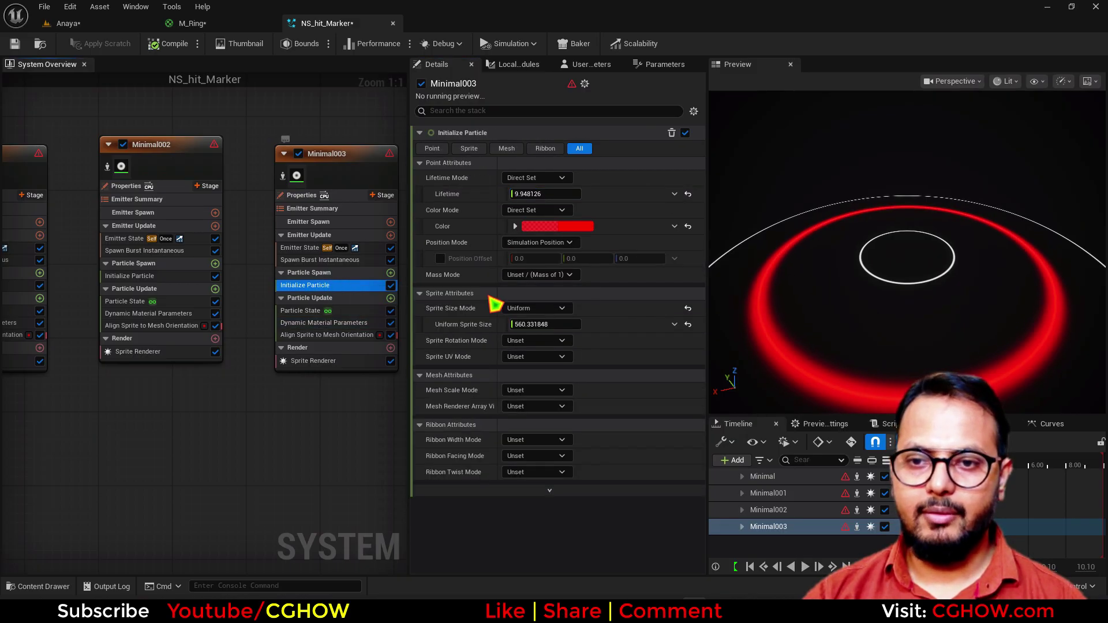
pyautogui.click(544, 324)
pyautogui.moveTo(545, 325); pyautogui.dragTo(535, 325)
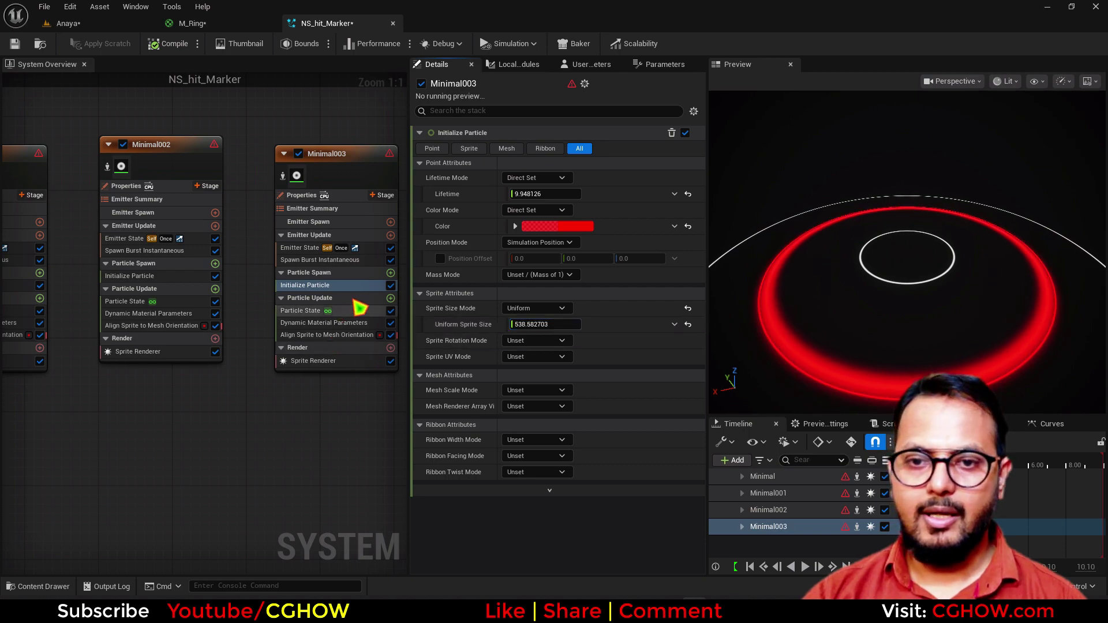
pyautogui.click(515, 226)
pyautogui.moveTo(563, 282); pyautogui.dragTo(548, 282)
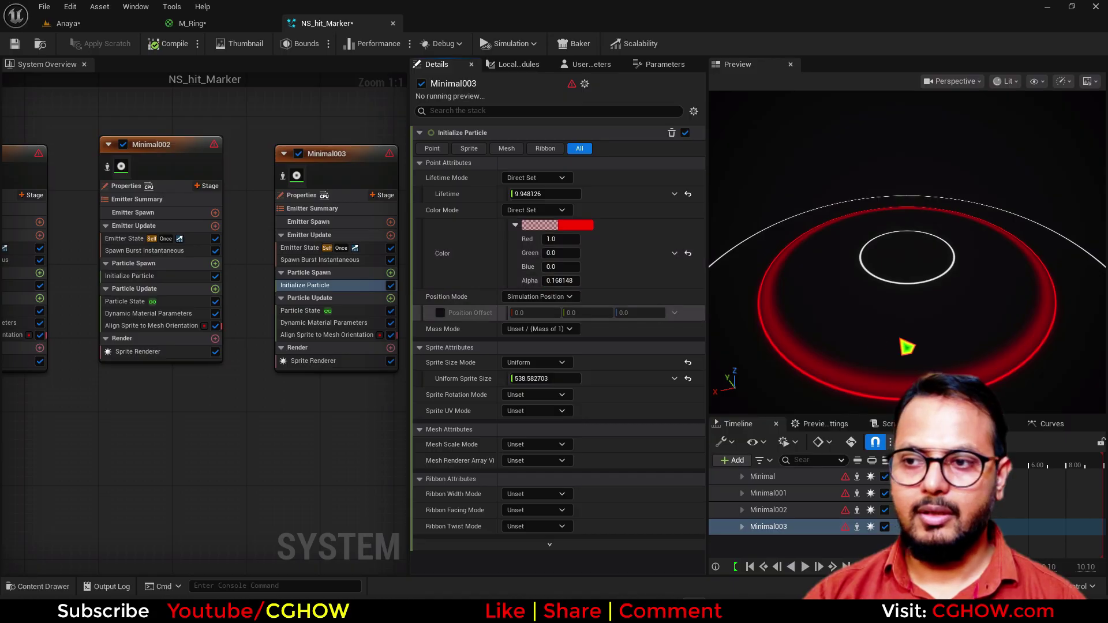
# - Set Minimal003's thickness parameter to about 19.2 and its Uniform Sprite Size to about 512.9 for a wide, soft red glow
pyautogui.click(327, 334)
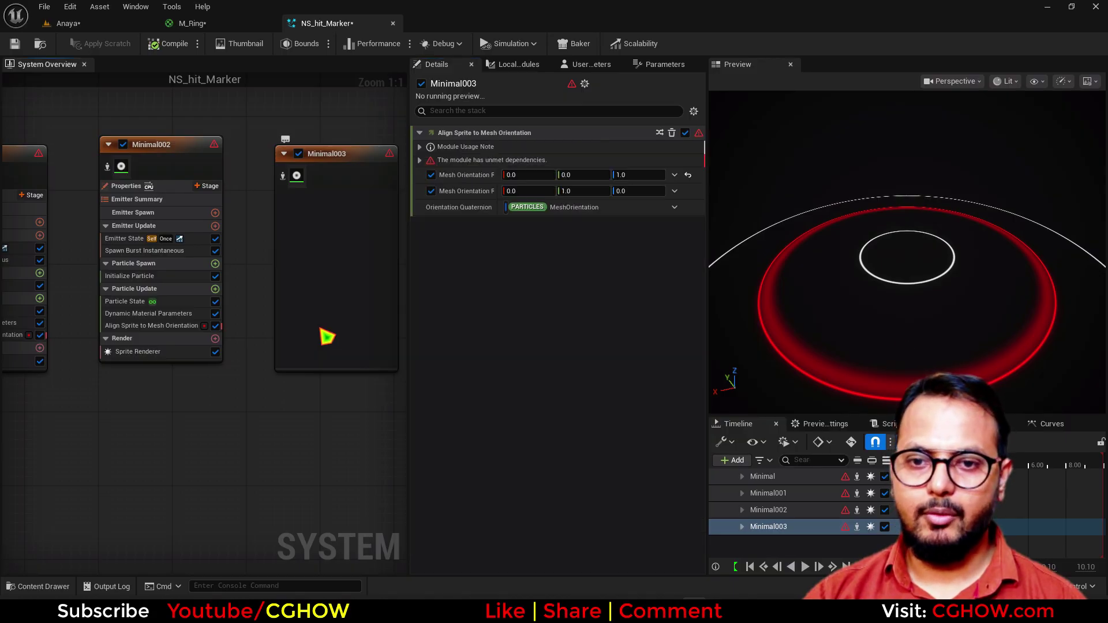
pyautogui.click(323, 323)
pyautogui.click(536, 193)
pyautogui.moveTo(536, 194); pyautogui.dragTo(520, 194)
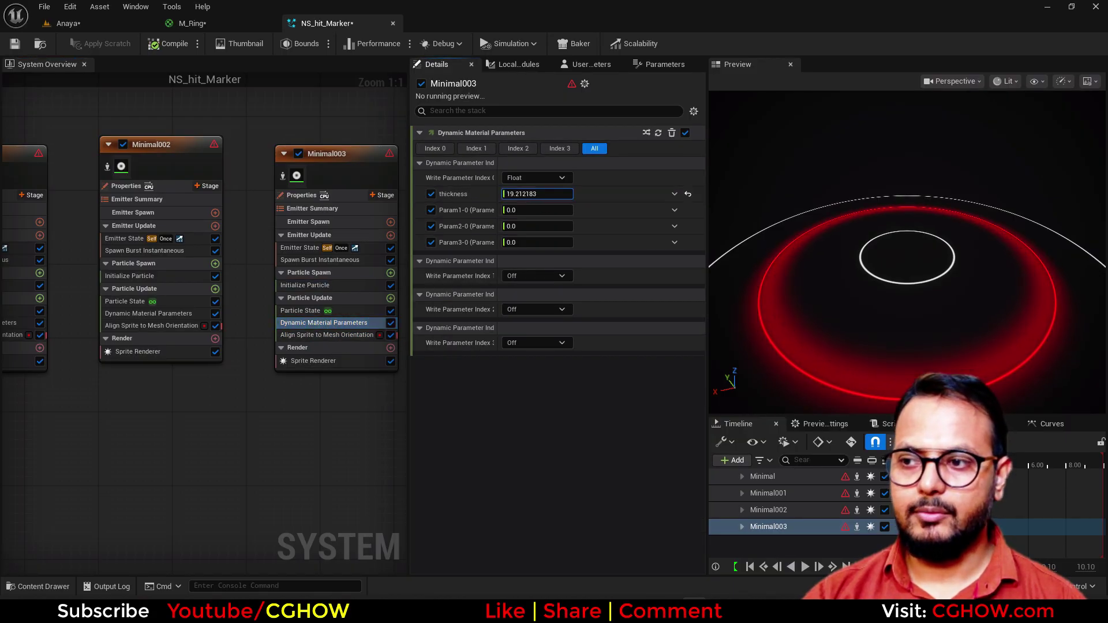
pyautogui.click(306, 285)
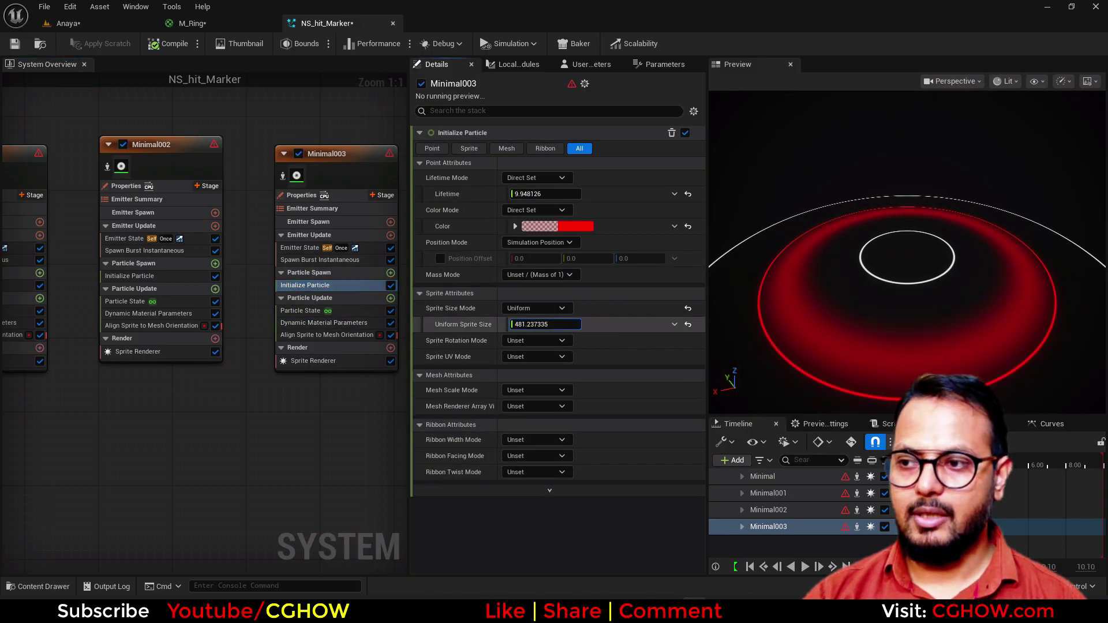
pyautogui.moveTo(547, 326); pyautogui.dragTo(532, 327)
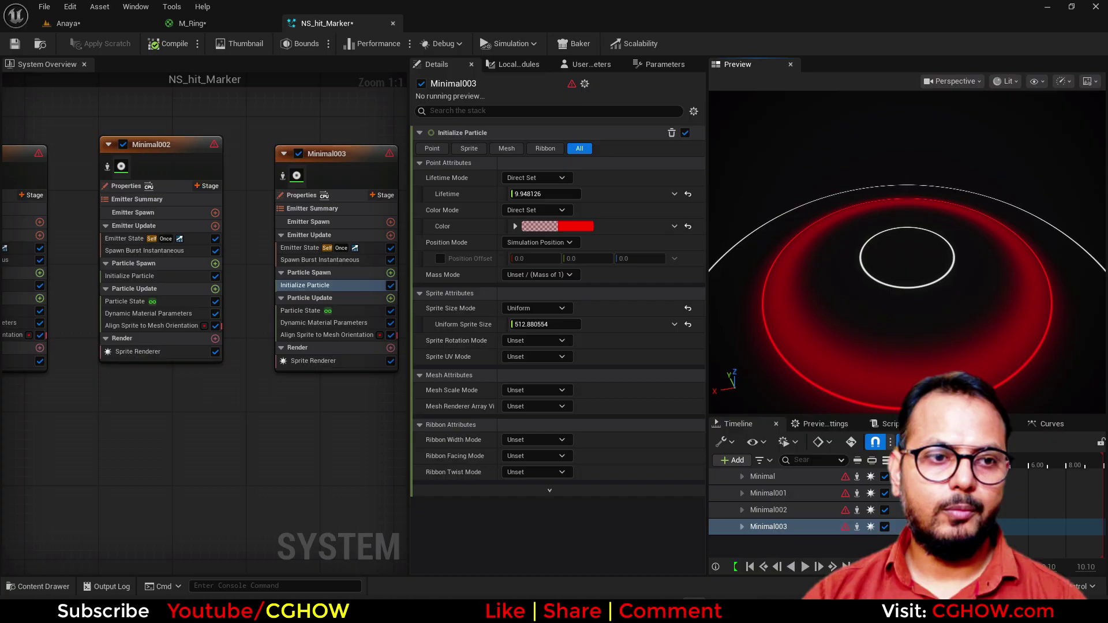
# - Copy the Minimal002 emitter again and place the pasted emitter directly below it
pyautogui.scroll(-2, 369, 375)
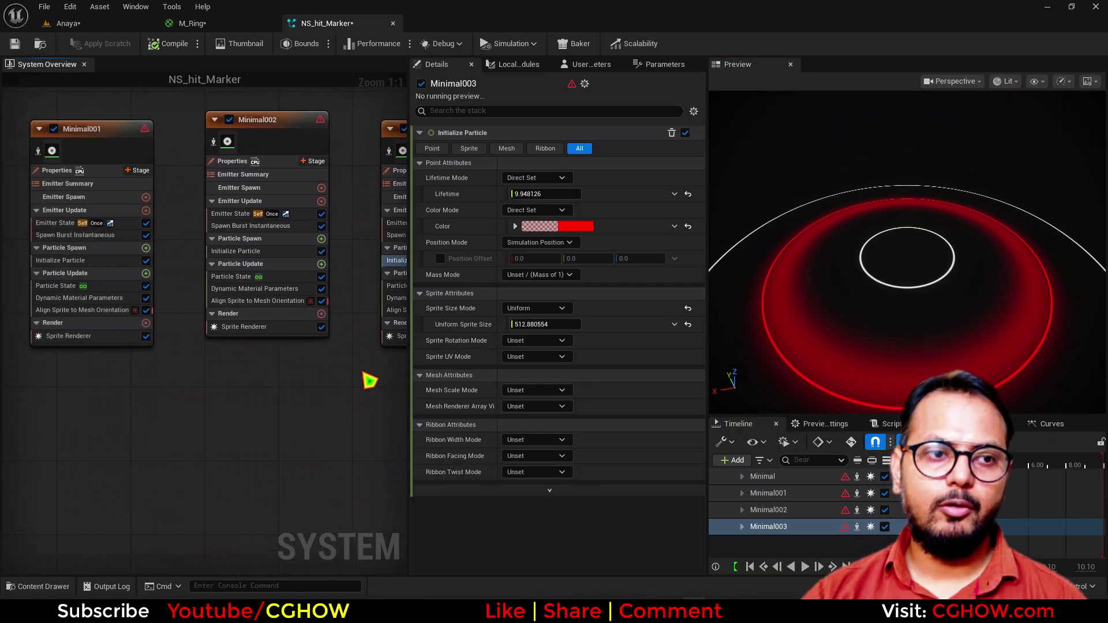
pyautogui.moveTo(270, 205); pyautogui.dragTo(284, 161, button='right')
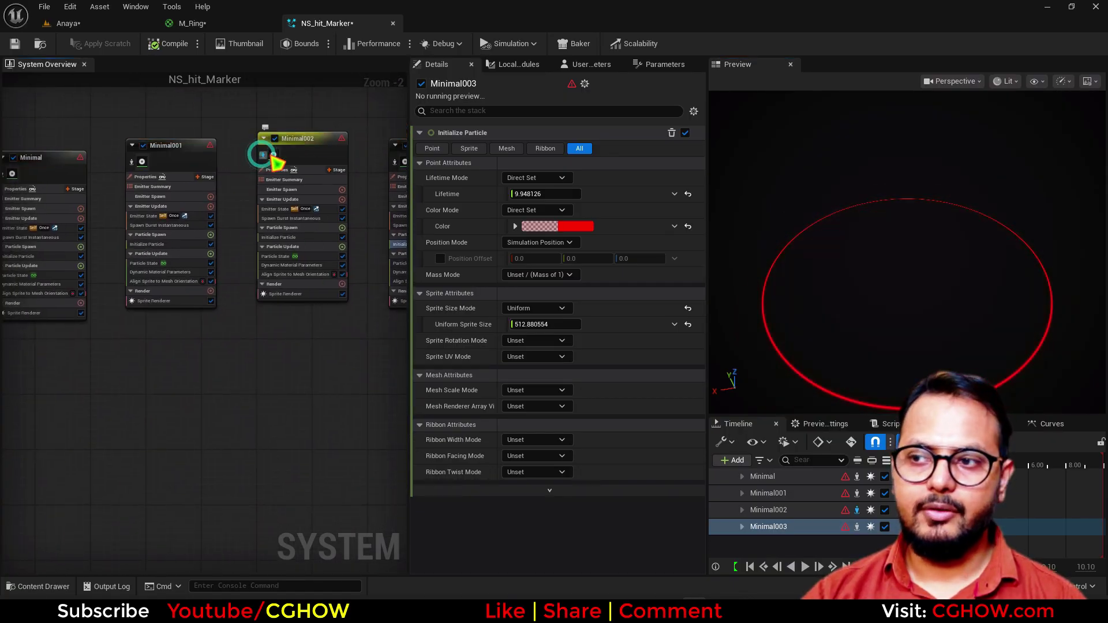
pyautogui.click(326, 148)
pyautogui.moveTo(363, 354); pyautogui.dragTo(247, 341, button='right')
pyautogui.click(202, 231)
pyautogui.hotkey('ctrl', 'v')
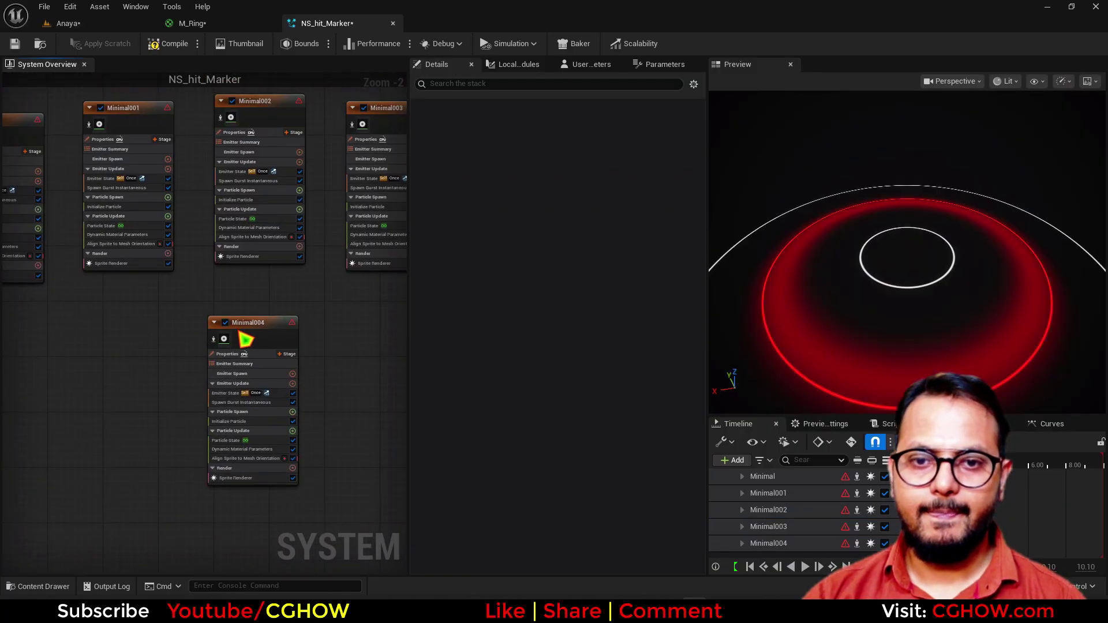
pyautogui.moveTo(257, 320); pyautogui.dragTo(264, 309)
# - Set Minimal004's Uniform Sprite Size to about 499.7 and its particle color to a lighter red with green and blue at 0.073
pyautogui.click(242, 408)
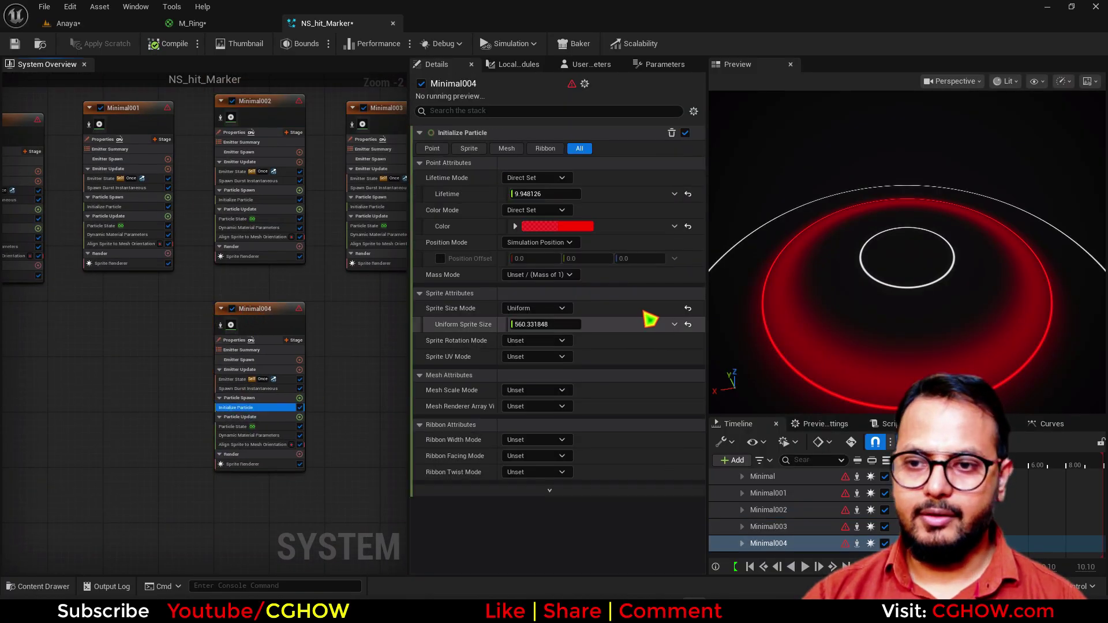
pyautogui.moveTo(550, 328)
pyautogui.mouseDown()
pyautogui.moveTo(519, 328)
pyautogui.moveTo(533, 328)
pyautogui.mouseUp()
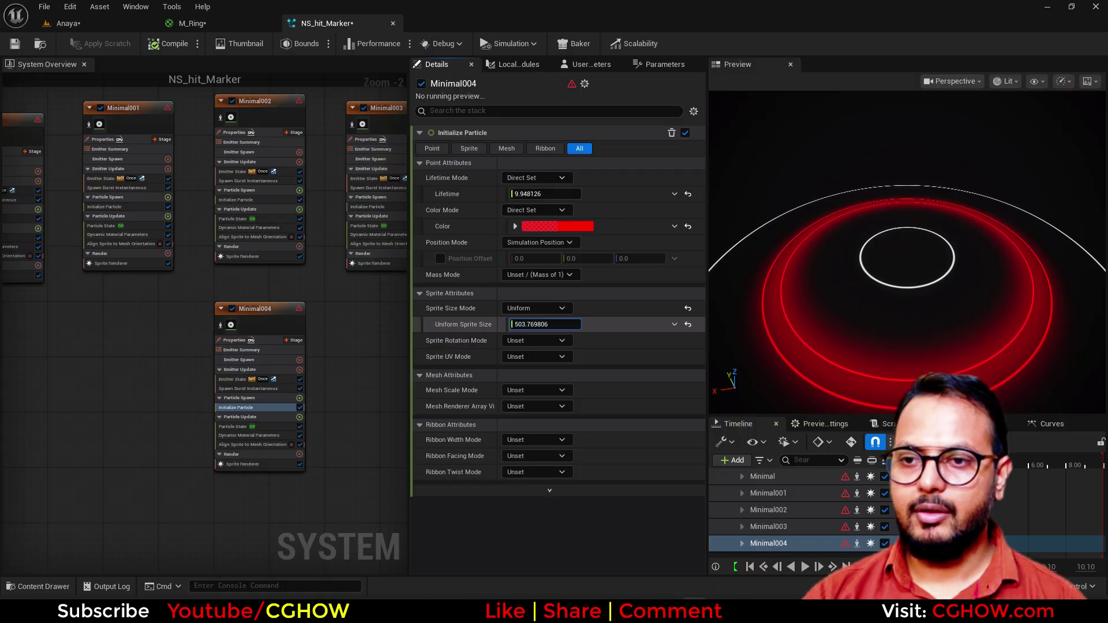
pyautogui.click(557, 226)
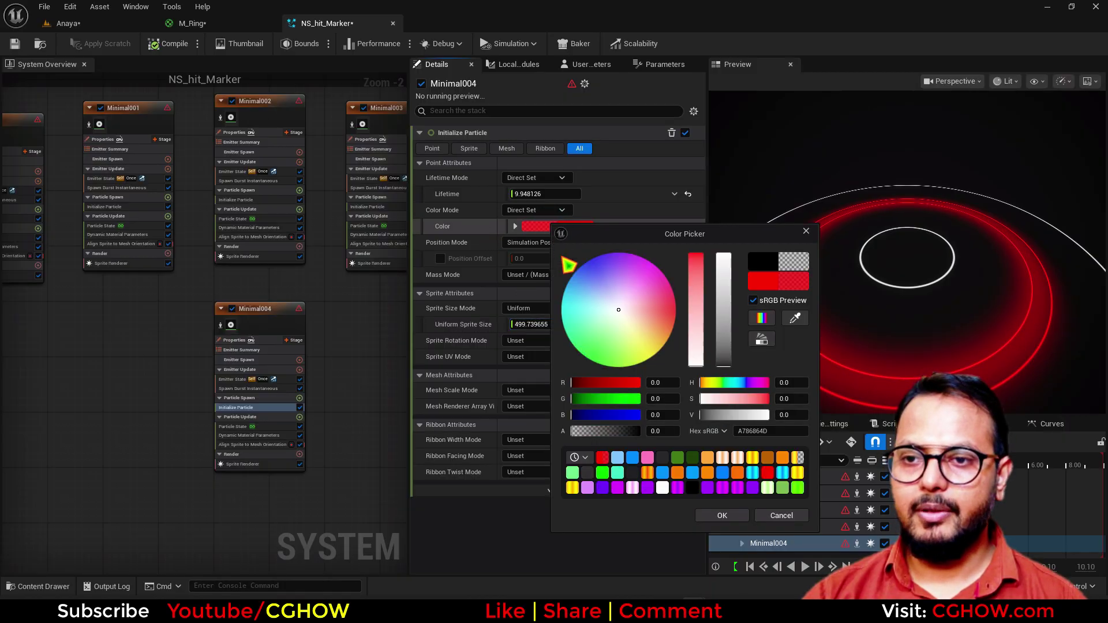
pyautogui.click(697, 270)
pyautogui.moveTo(697, 269); pyautogui.dragTo(698, 264)
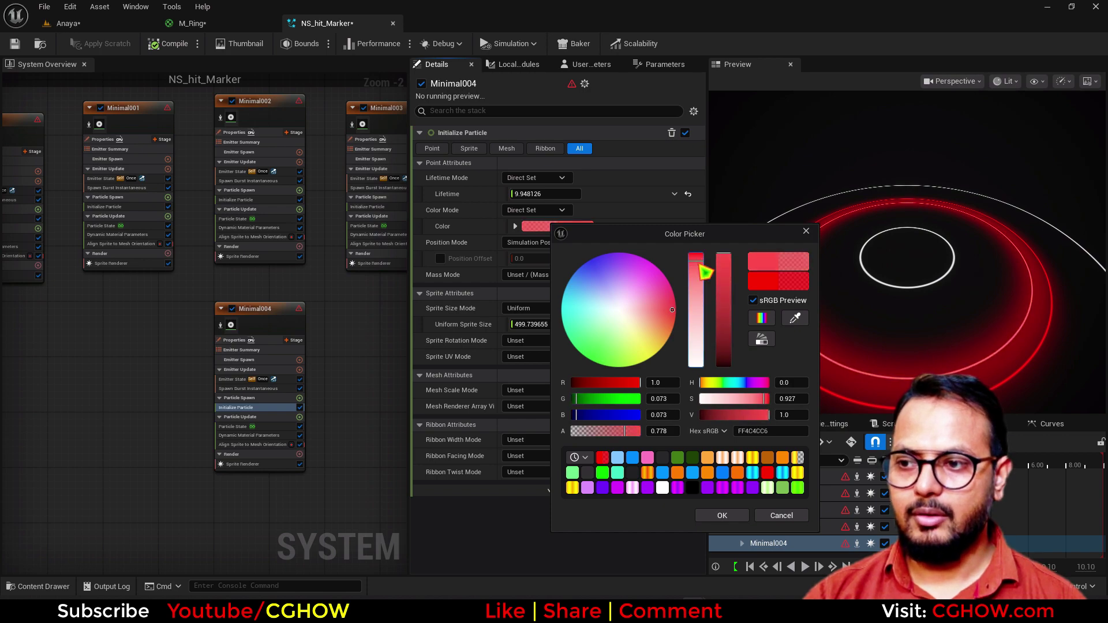
pyautogui.click(722, 514)
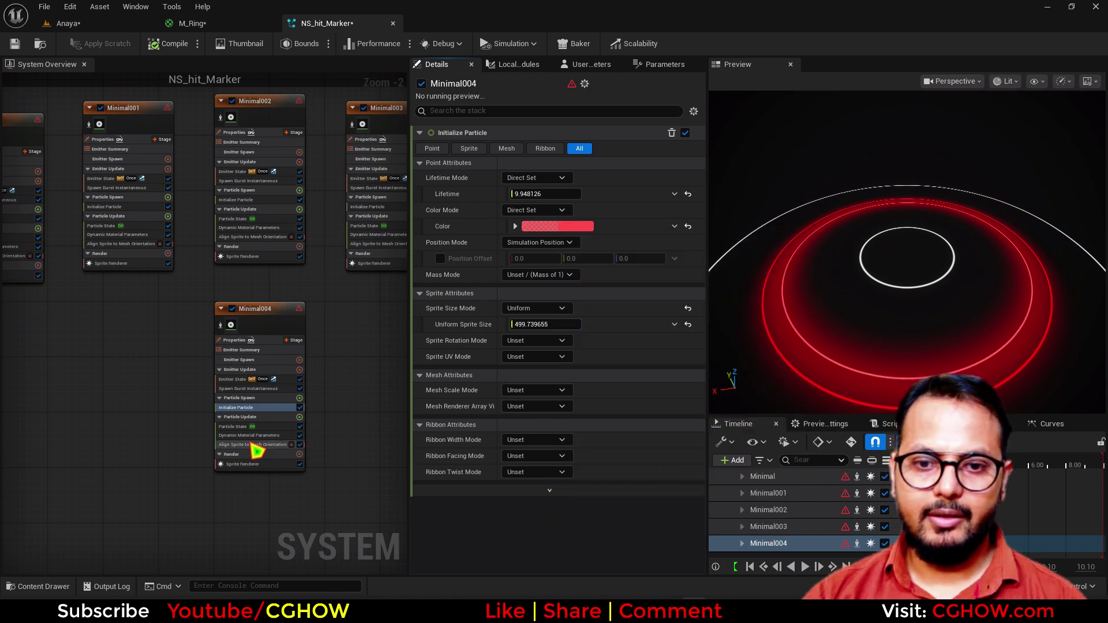
# - Set the thickness parameter in Minimal004's Dynamic Material Parameters to about 747.8
pyautogui.click(251, 435)
pyautogui.scroll(2, 196, 394)
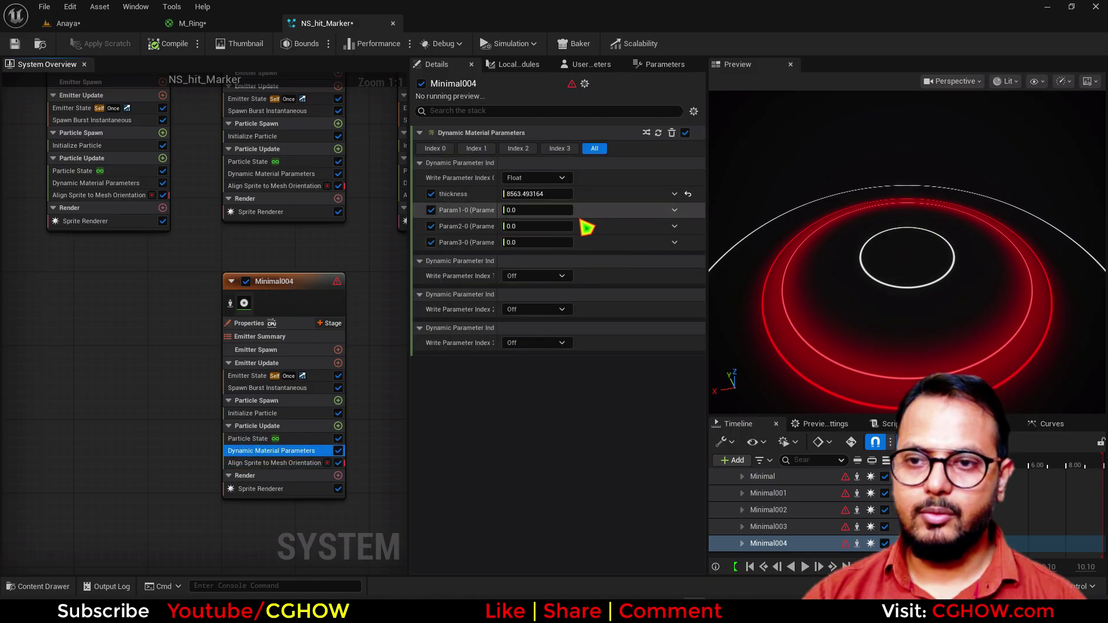
pyautogui.moveTo(532, 195); pyautogui.dragTo(504, 195)
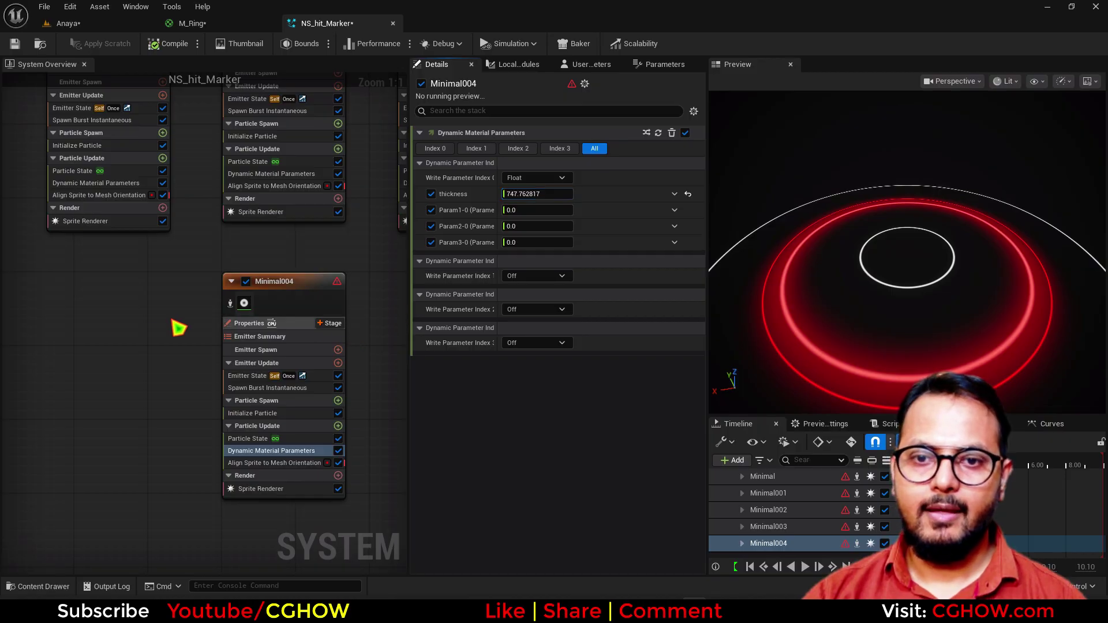
# - Copy the Minimal004 emitter and paste it as a new emitter below it
pyautogui.moveTo(173, 324); pyautogui.dragTo(157, 241, button='right')
pyautogui.click(267, 195)
pyautogui.moveTo(188, 460); pyautogui.dragTo(196, 312, button='right')
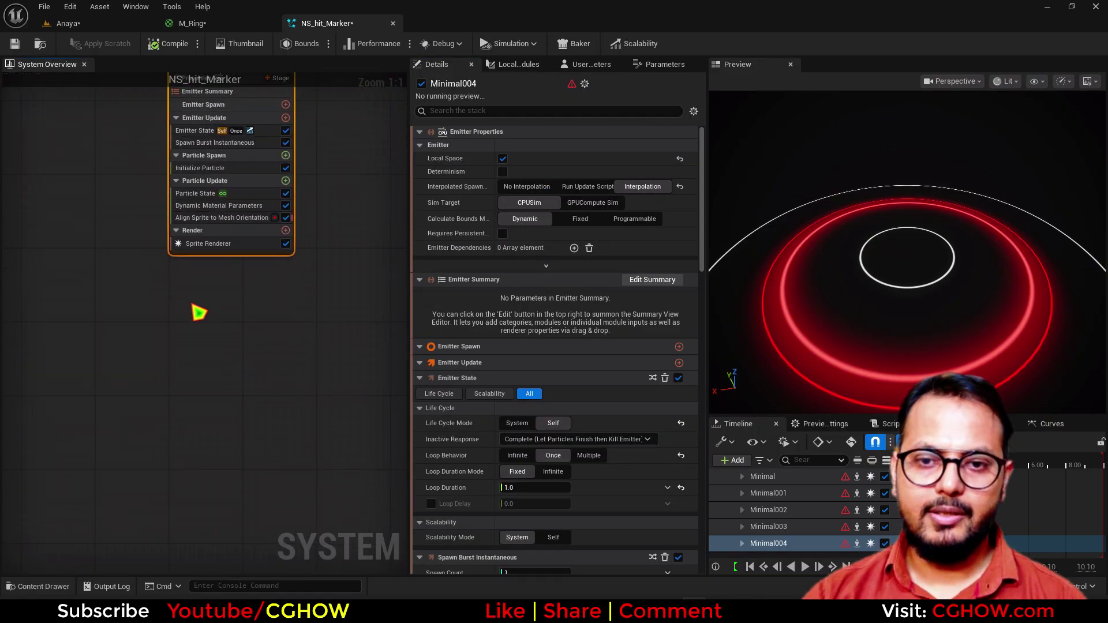
pyautogui.click(211, 315)
pyautogui.hotkey('ctrl', 'v')
pyautogui.moveTo(148, 423); pyautogui.dragTo(124, 347, button='right')
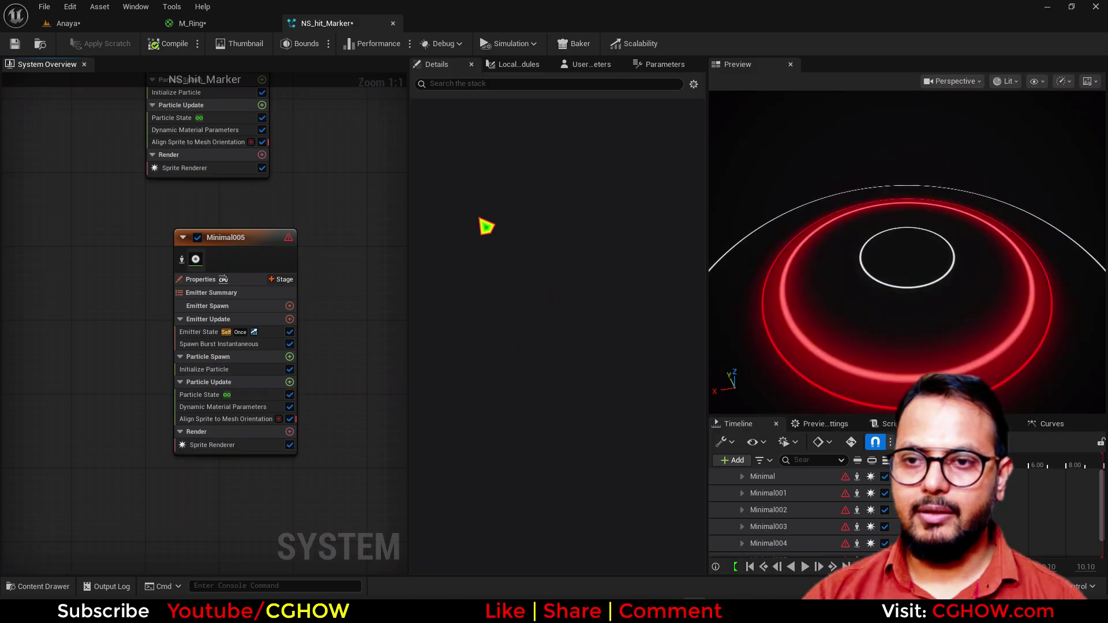
# - Set Minimal005's Uniform Sprite Size to about 449.5 and its color to pinkish red with green and blue about 0.167 and alpha about 9
pyautogui.click(218, 369)
pyautogui.moveTo(548, 324); pyautogui.dragTo(534, 325)
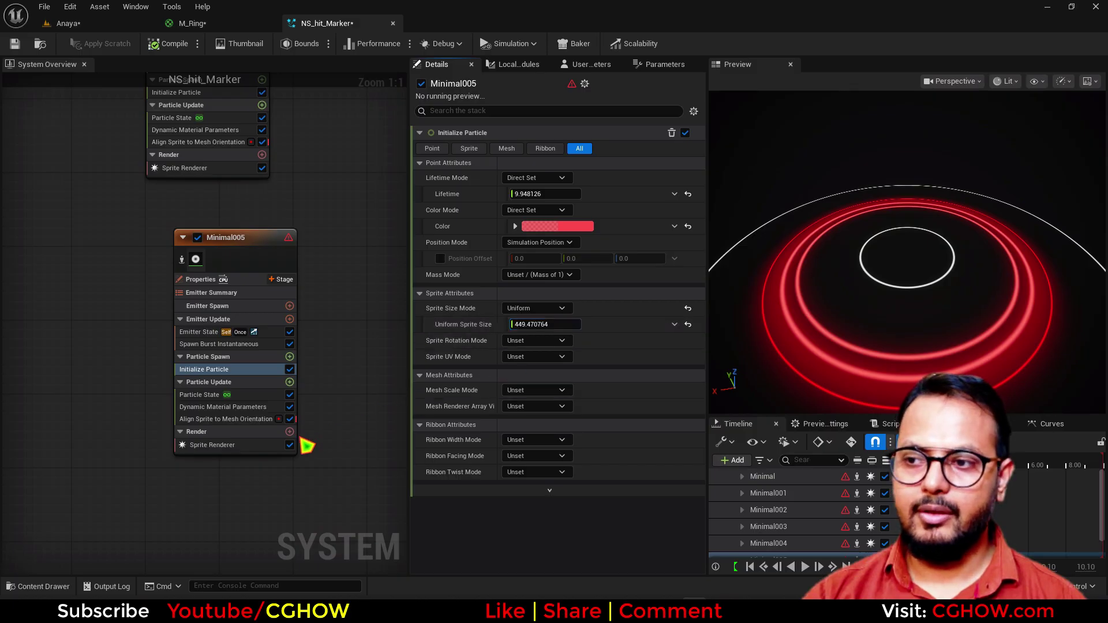
pyautogui.click(515, 226)
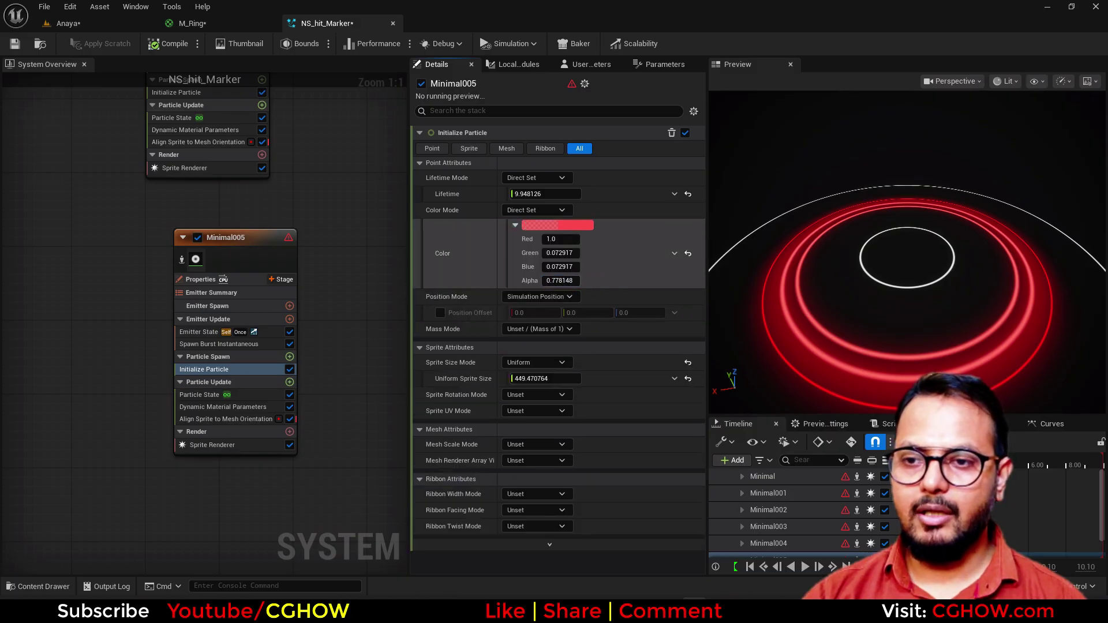
pyautogui.moveTo(551, 280)
pyautogui.mouseDown()
pyautogui.moveTo(566, 280)
pyautogui.moveTo(549, 283)
pyautogui.mouseUp()
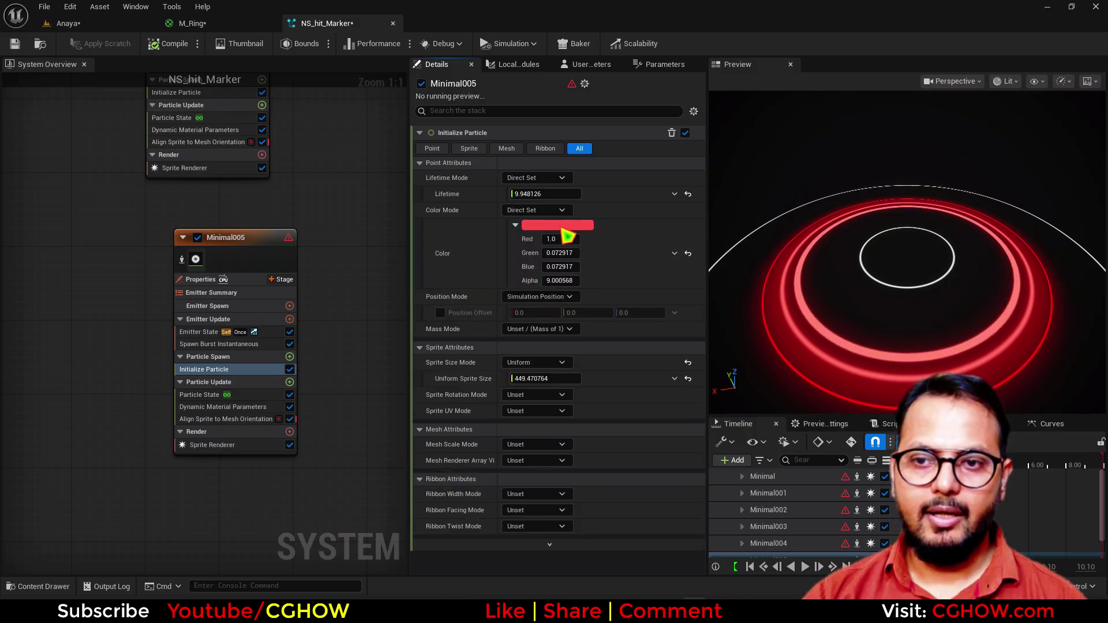
pyautogui.click(563, 227)
pyautogui.moveTo(705, 266)
pyautogui.mouseDown()
pyautogui.moveTo(704, 314)
pyautogui.moveTo(704, 278)
pyautogui.mouseUp()
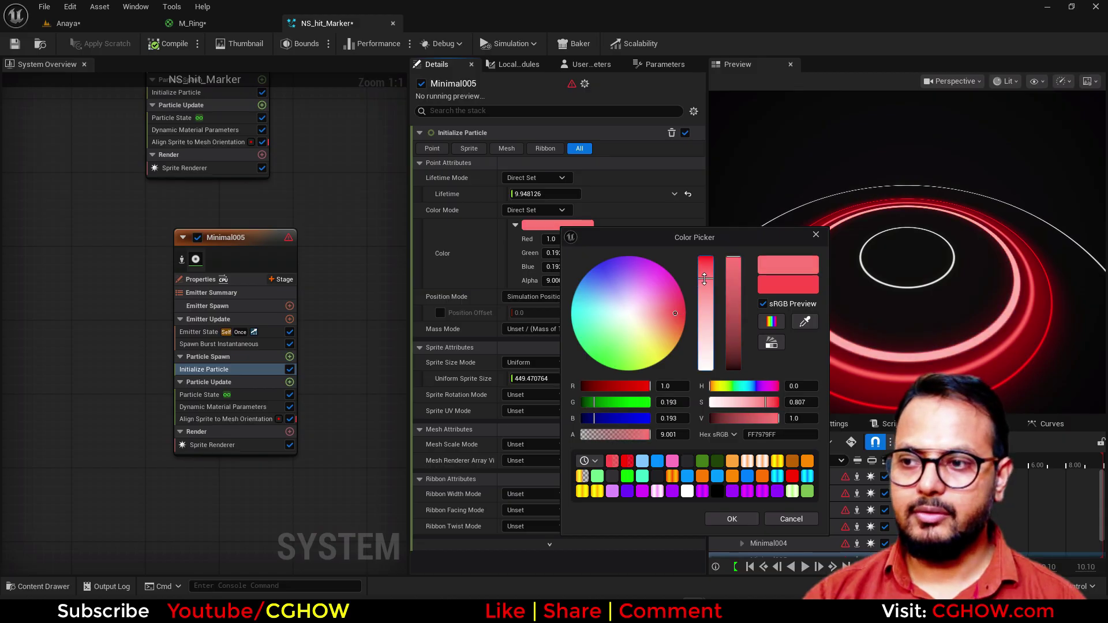
pyautogui.click(726, 519)
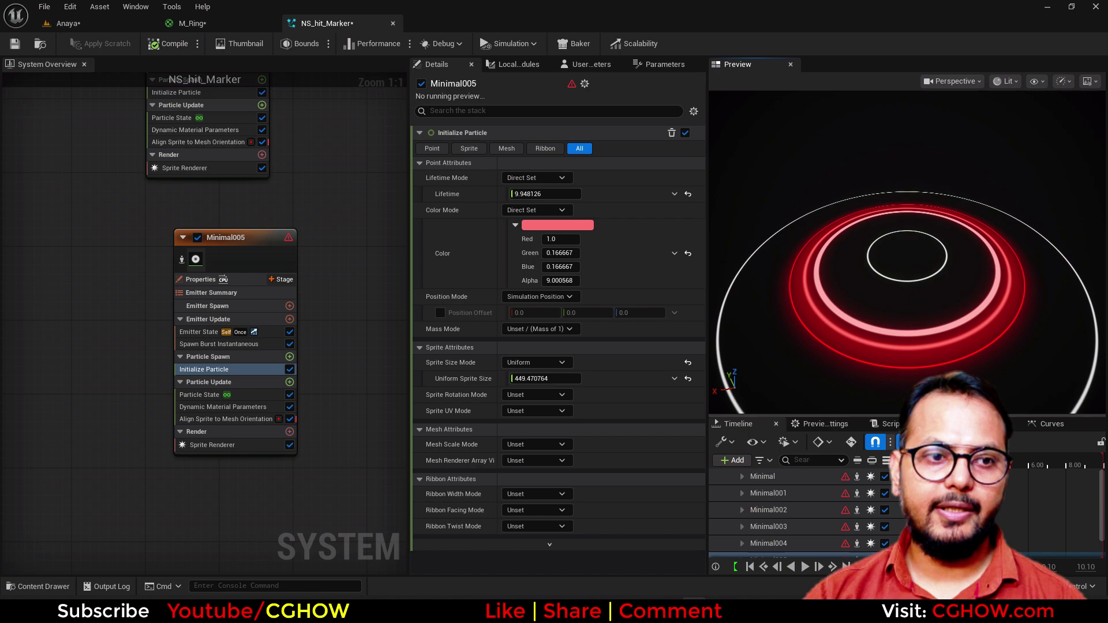
# - View the rings from a higher angle and compare them with the AI (36).jfif reference image
pyautogui.moveTo(922, 325); pyautogui.dragTo(908, 184)
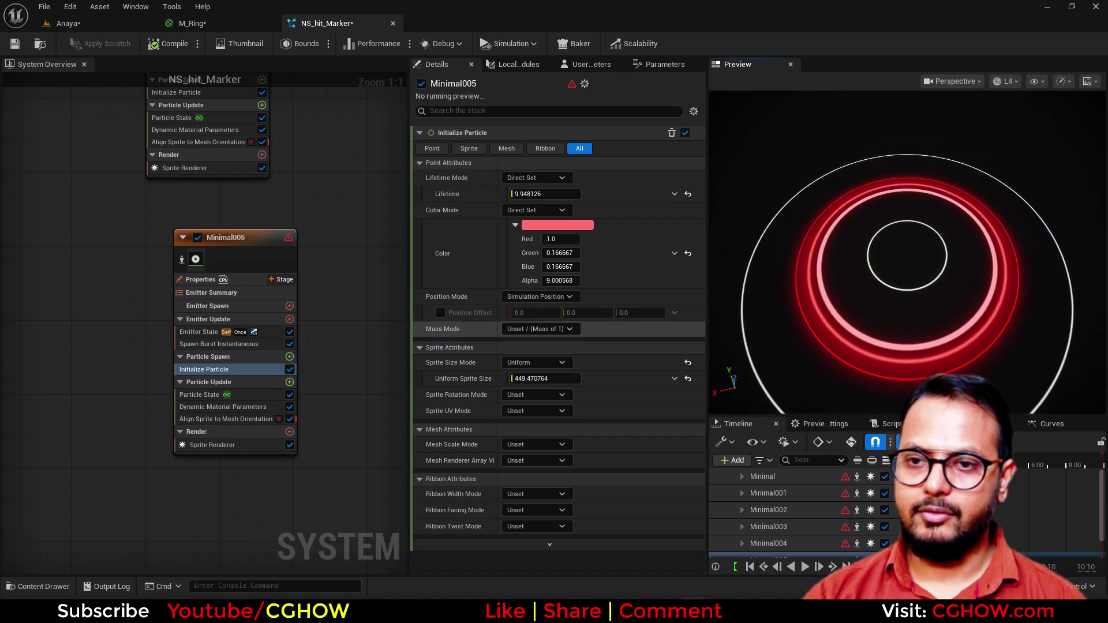
pyautogui.moveTo(0, 113); pyautogui.dragTo(423, 84)
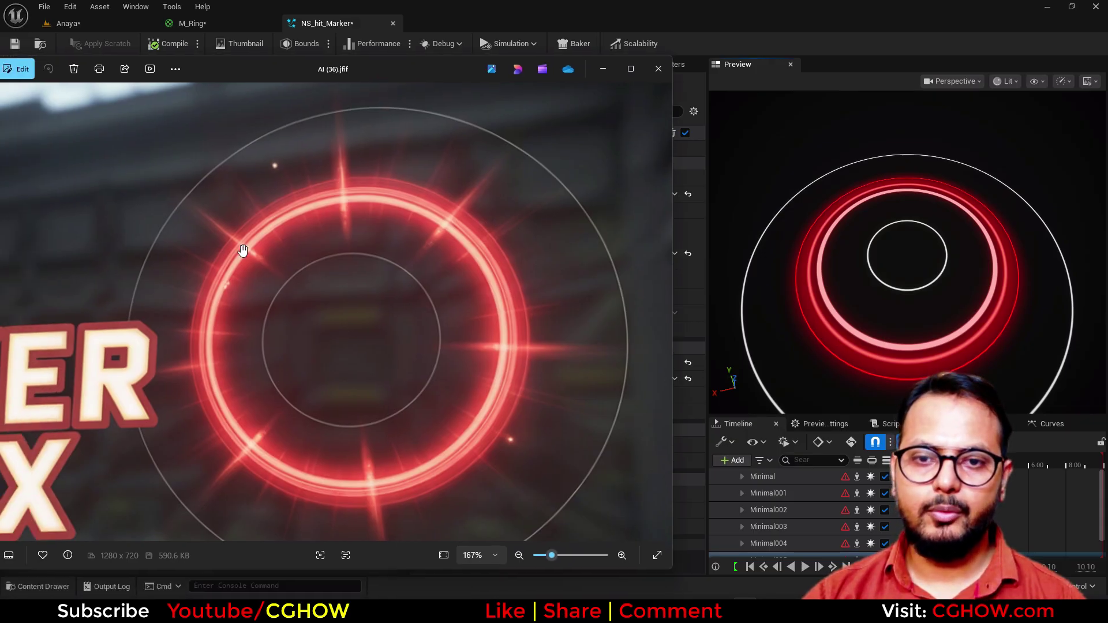
pyautogui.moveTo(387, 66); pyautogui.dragTo(0, 113)
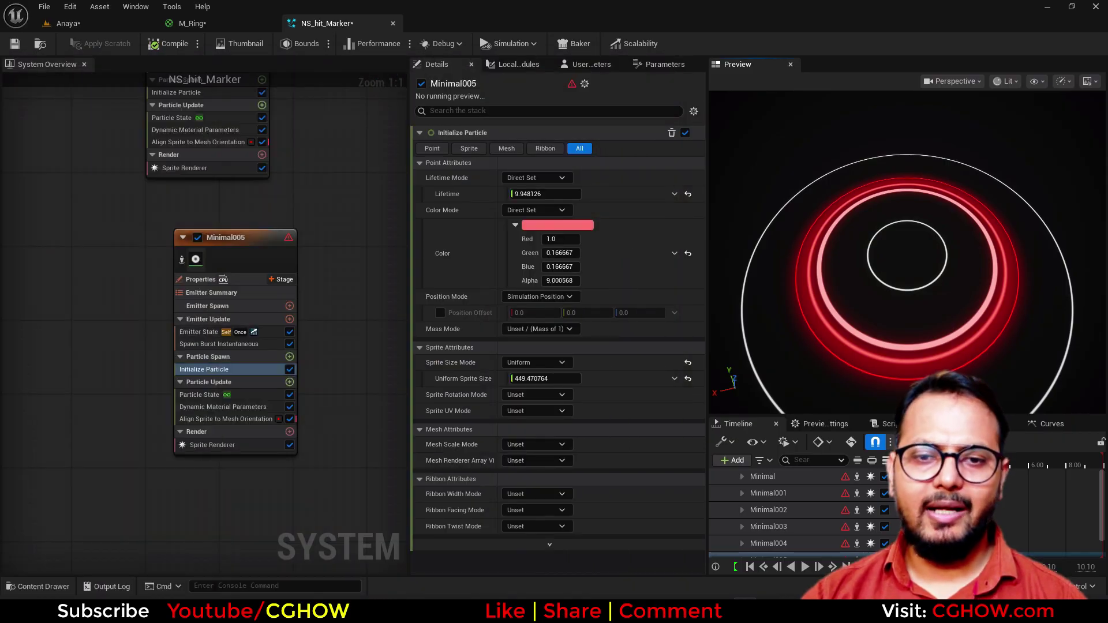
# - Copy the first Minimal emitter and paste it as a new emitter in the empty graph area below
pyautogui.scroll(-8, 240, 188)
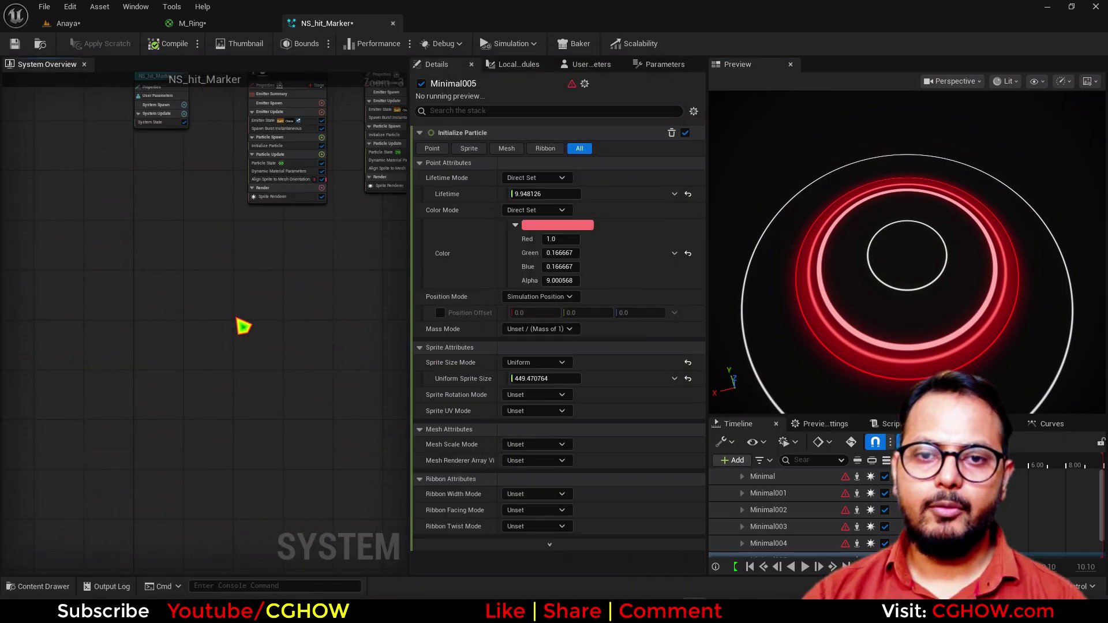
pyautogui.scroll(3, 265, 247)
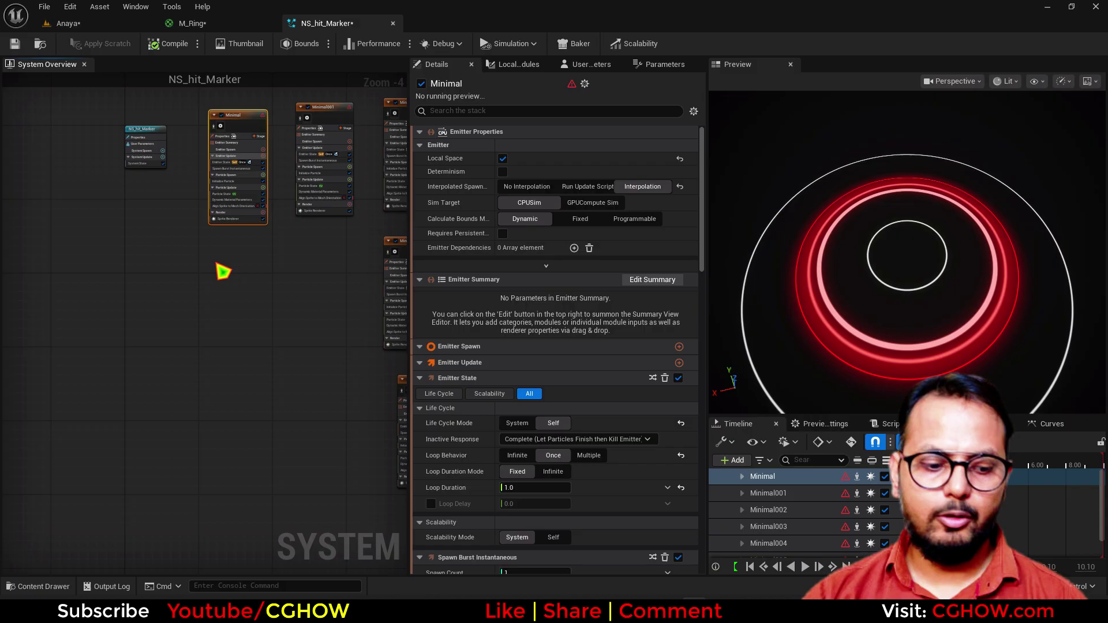
pyautogui.hotkey('ctrl', 'v')
pyautogui.scroll(4, 220, 358)
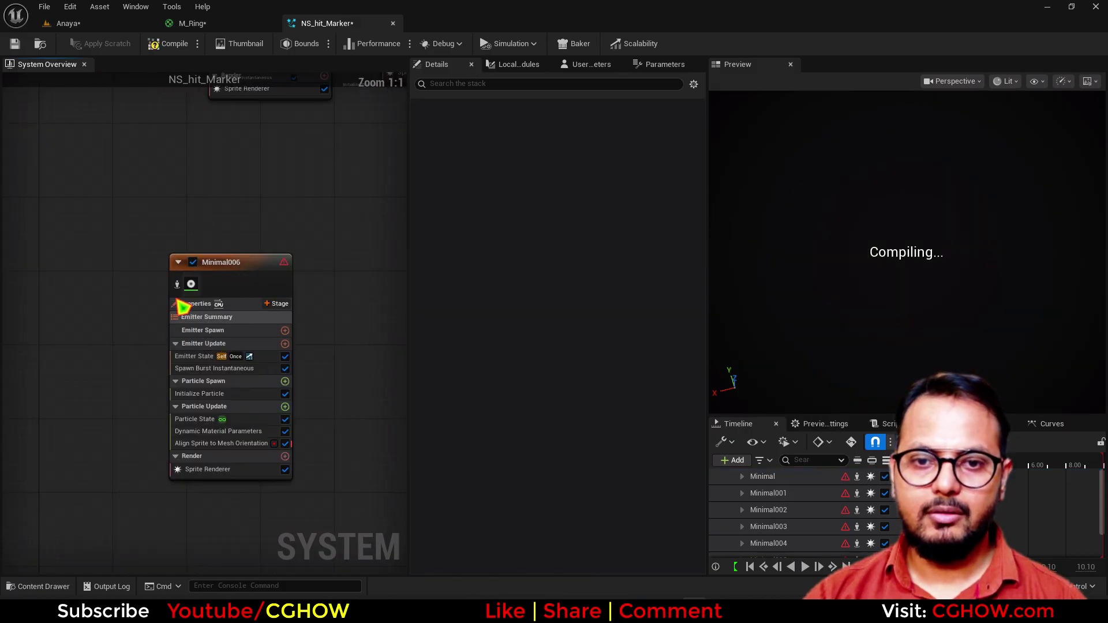
pyautogui.moveTo(130, 329); pyautogui.dragTo(133, 314, button='right')
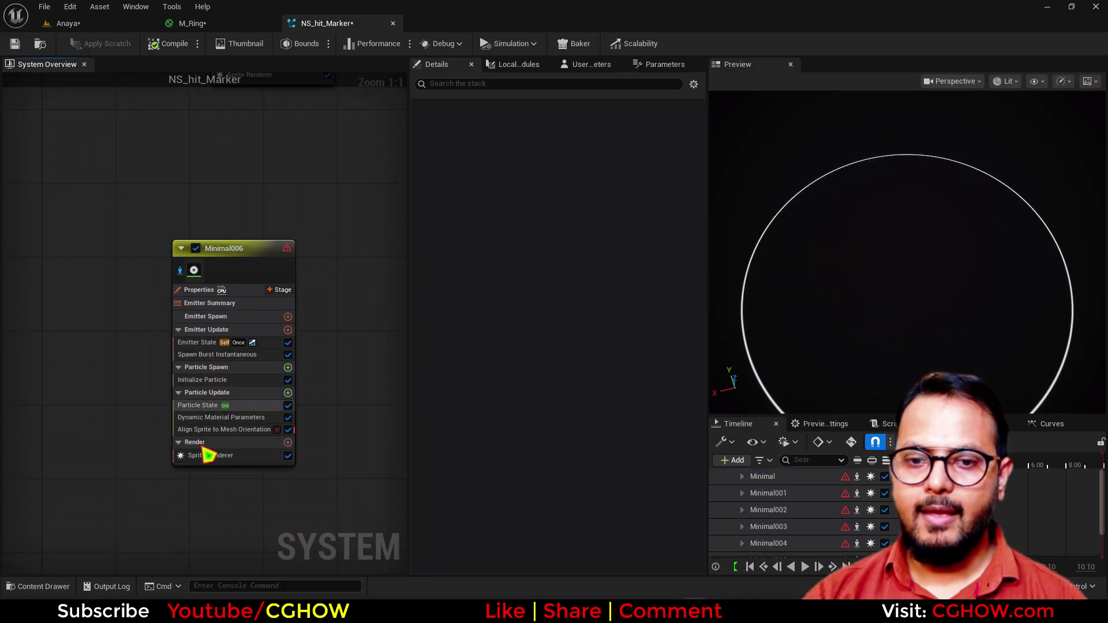
# - Replace the Sprite Renderer in the Minimal006 emitter with a new one using DefaultSpriteMaterial
pyautogui.click(233, 458)
pyautogui.press('Delete')
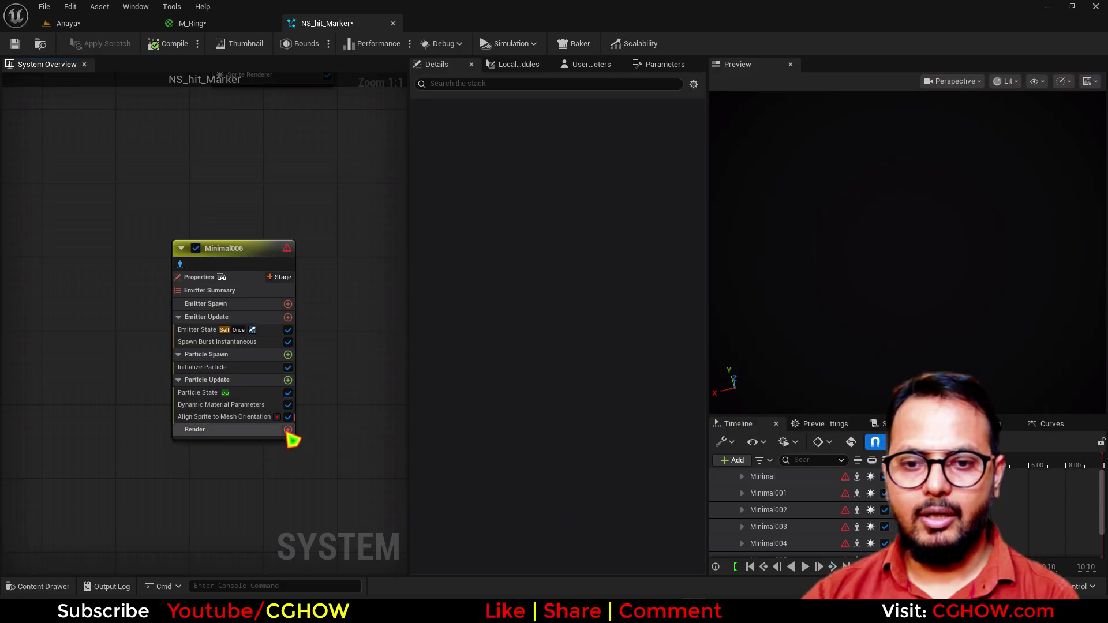
pyautogui.click(288, 442)
pyautogui.click(317, 280)
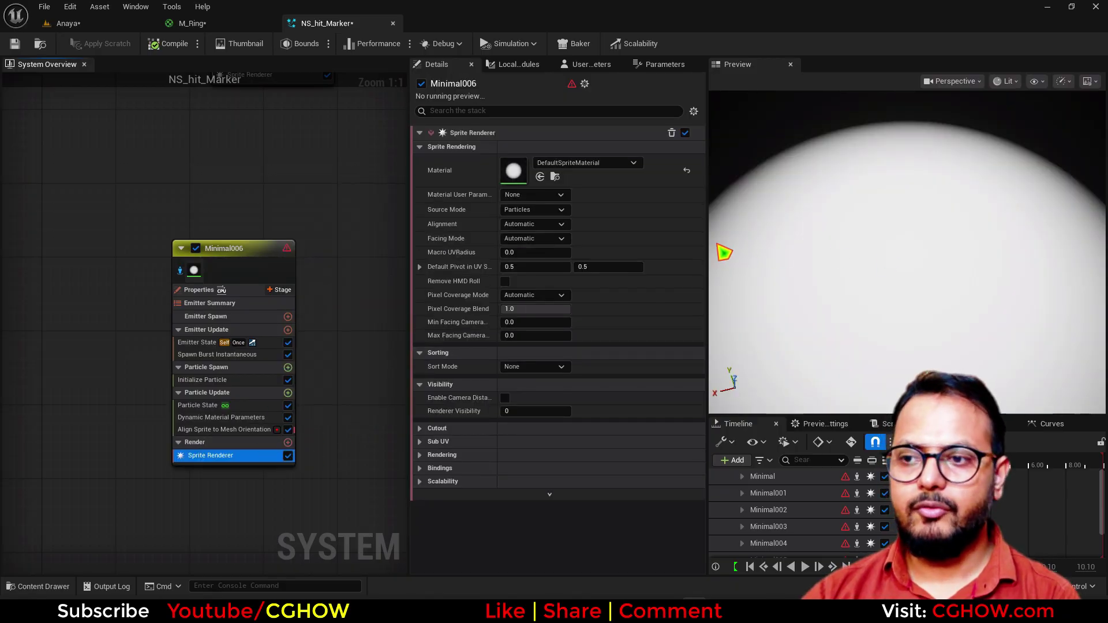
# - Set the new Sprite Renderer's Alignment to Custom Alignment and its Facing Mode to Custom Facing Vector
pyautogui.click(560, 226)
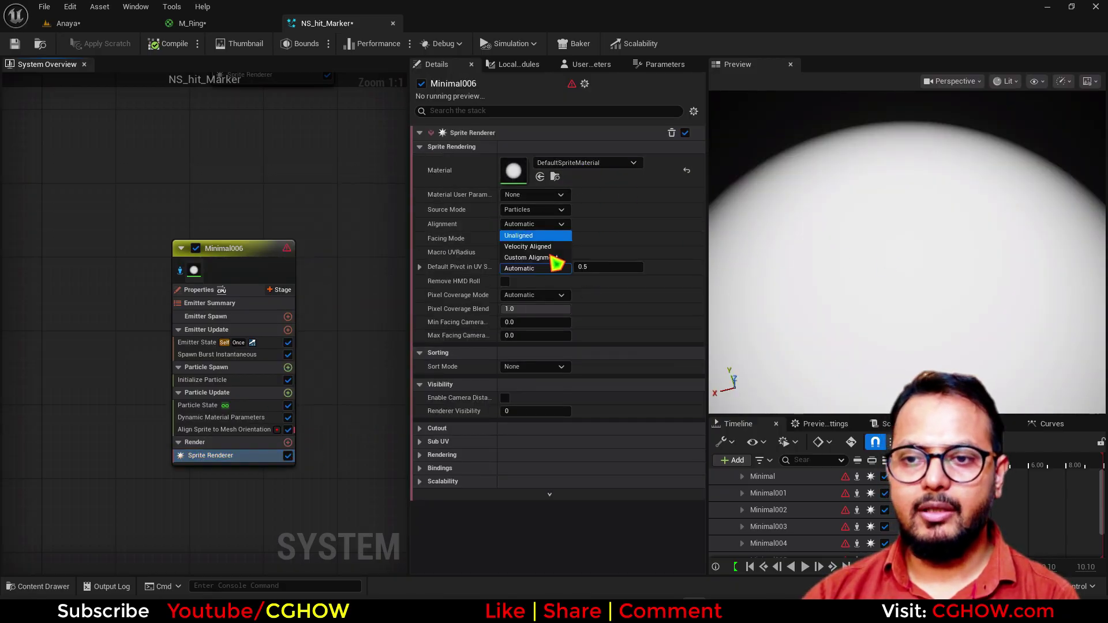
pyautogui.click(542, 258)
pyautogui.click(555, 239)
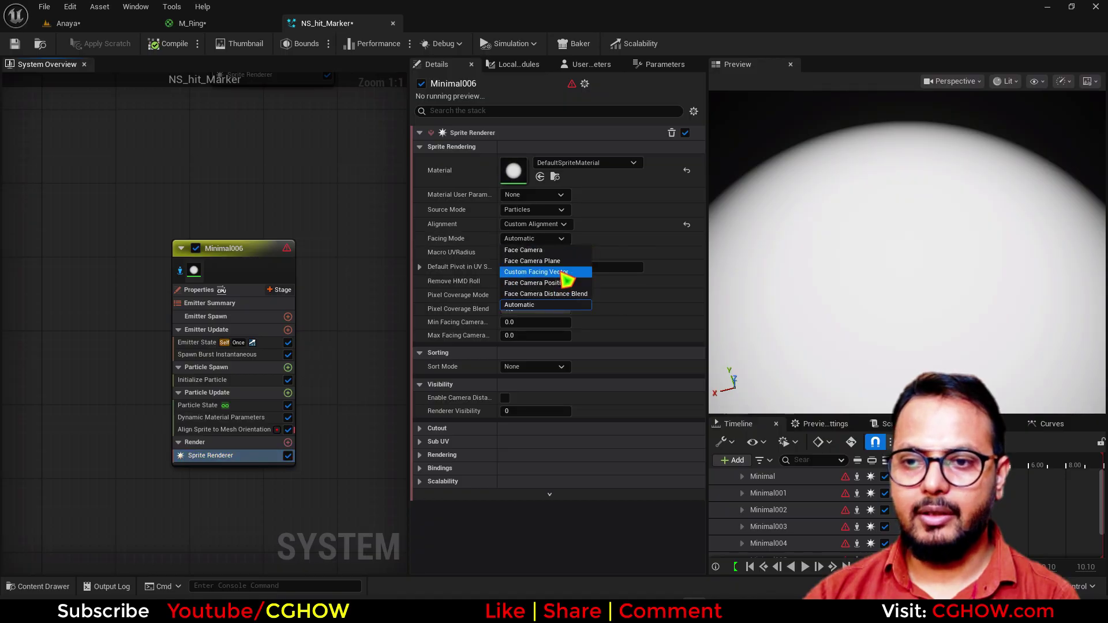
pyautogui.click(564, 274)
pyautogui.moveTo(834, 260); pyautogui.dragTo(834, 323, button='right')
# - Set Minimal006's Uniform Sprite Size to about 118.8, show all emitters again and set its Spawn Count to 5
pyautogui.click(225, 379)
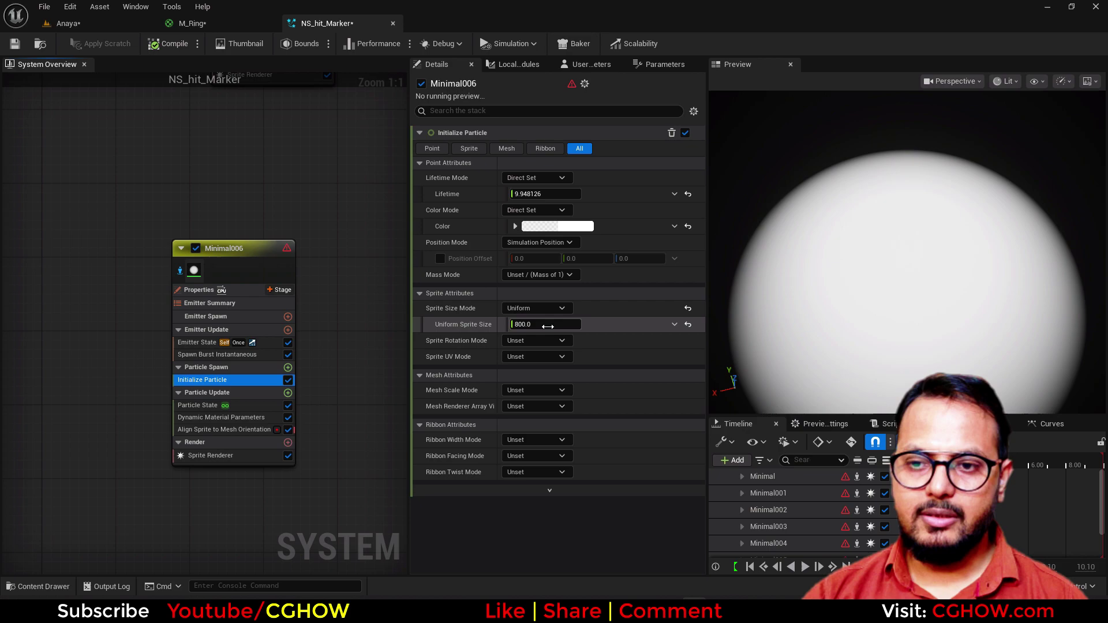
pyautogui.moveTo(544, 324); pyautogui.dragTo(476, 324)
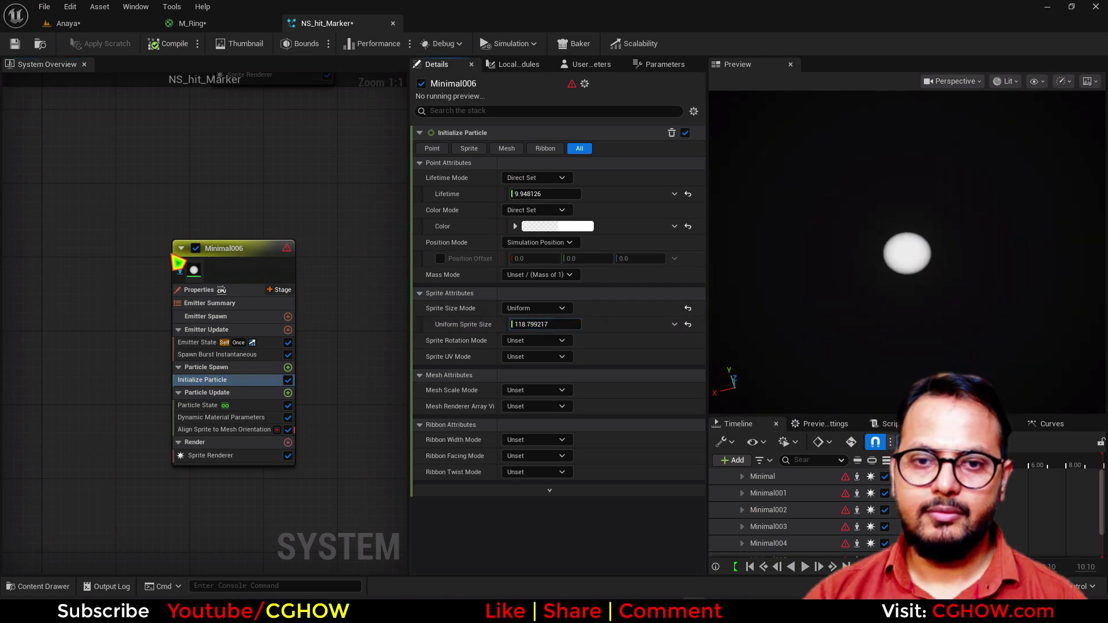
pyautogui.click(180, 272)
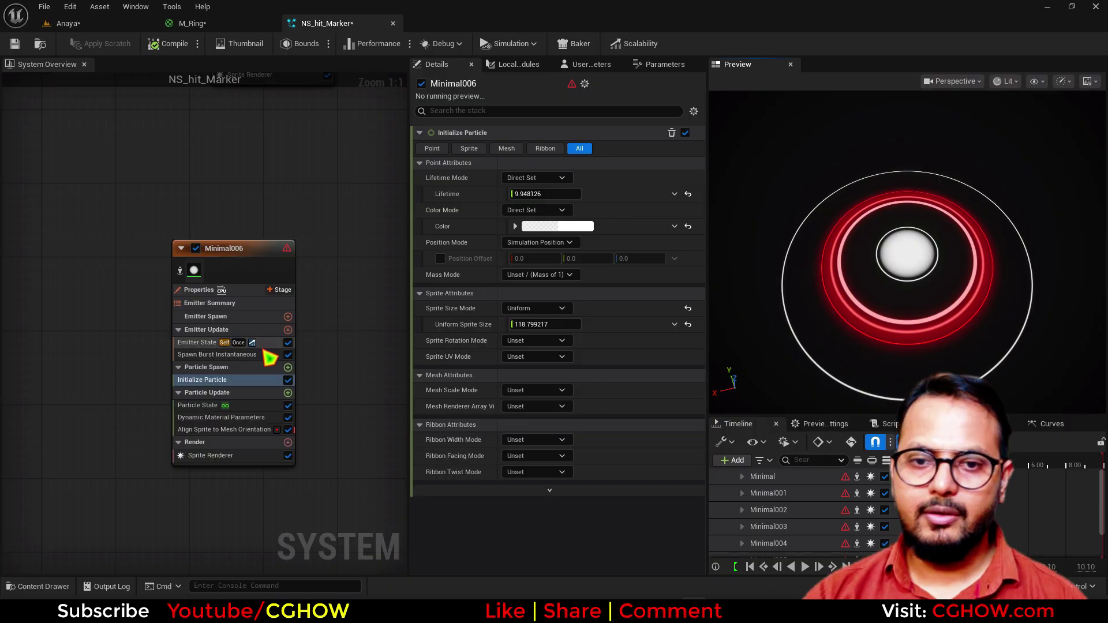
pyautogui.click(270, 356)
pyautogui.click(522, 148)
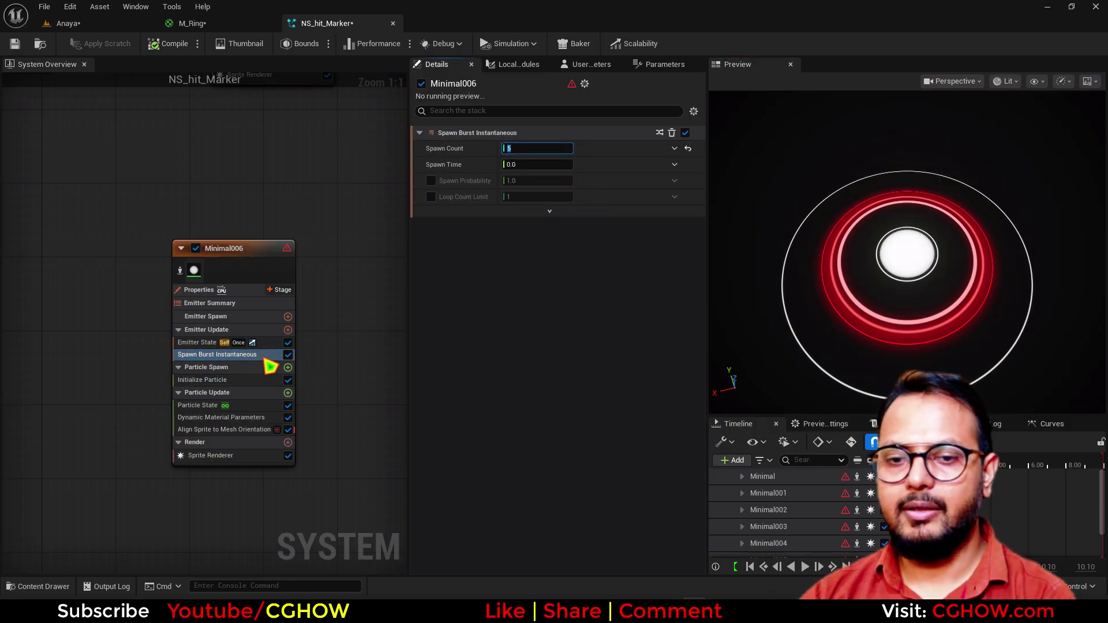
# - Add a Shape Location module to Minimal006's Particle Spawn with a Torus primitive, Handle Radius 0 and Large Radius about 745.3
pyautogui.click(288, 367)
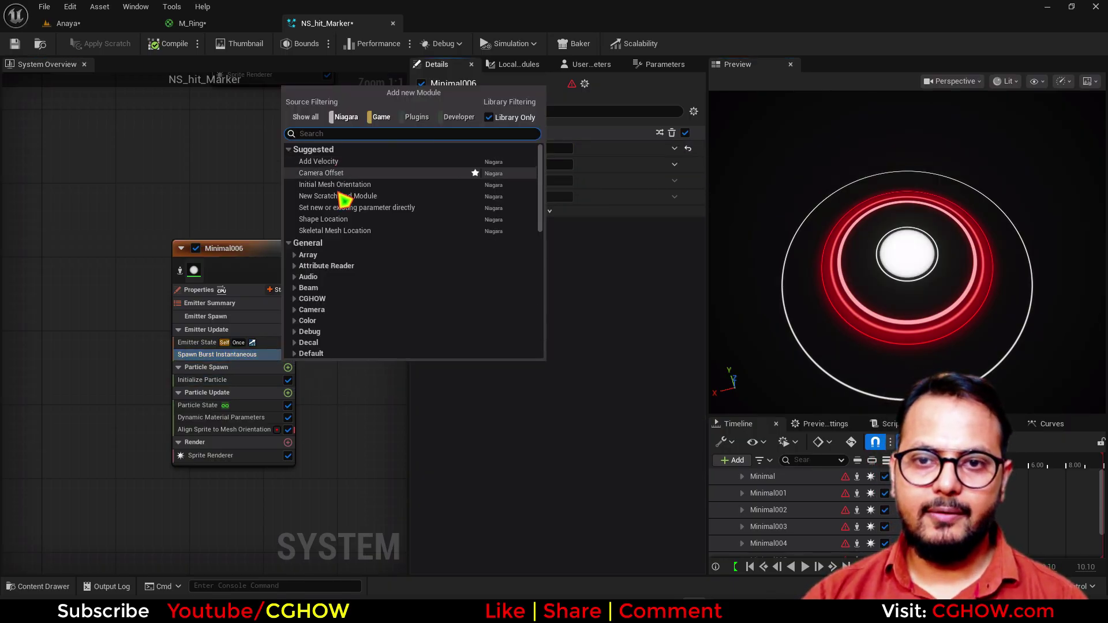
pyautogui.click(333, 219)
pyautogui.click(539, 178)
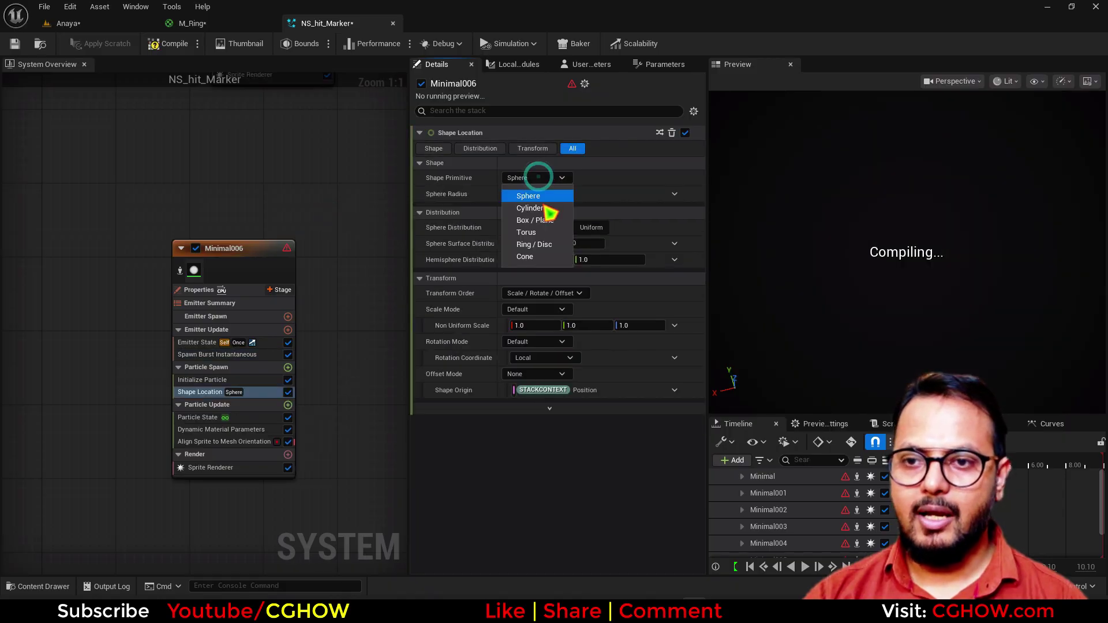
pyautogui.click(537, 233)
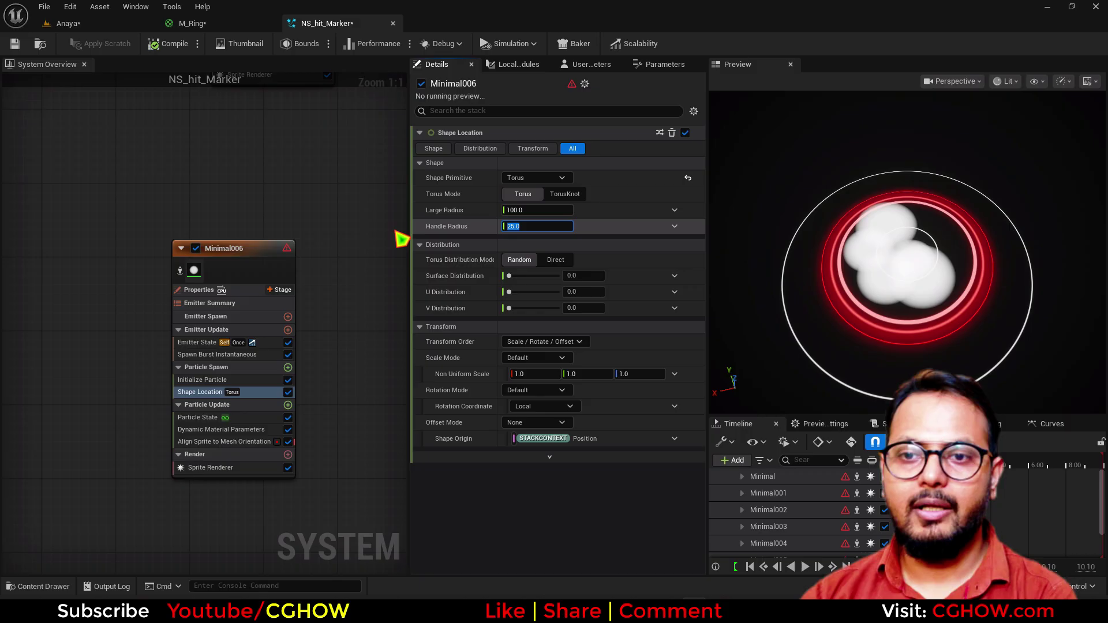
pyautogui.write('0')
pyautogui.press('Return')
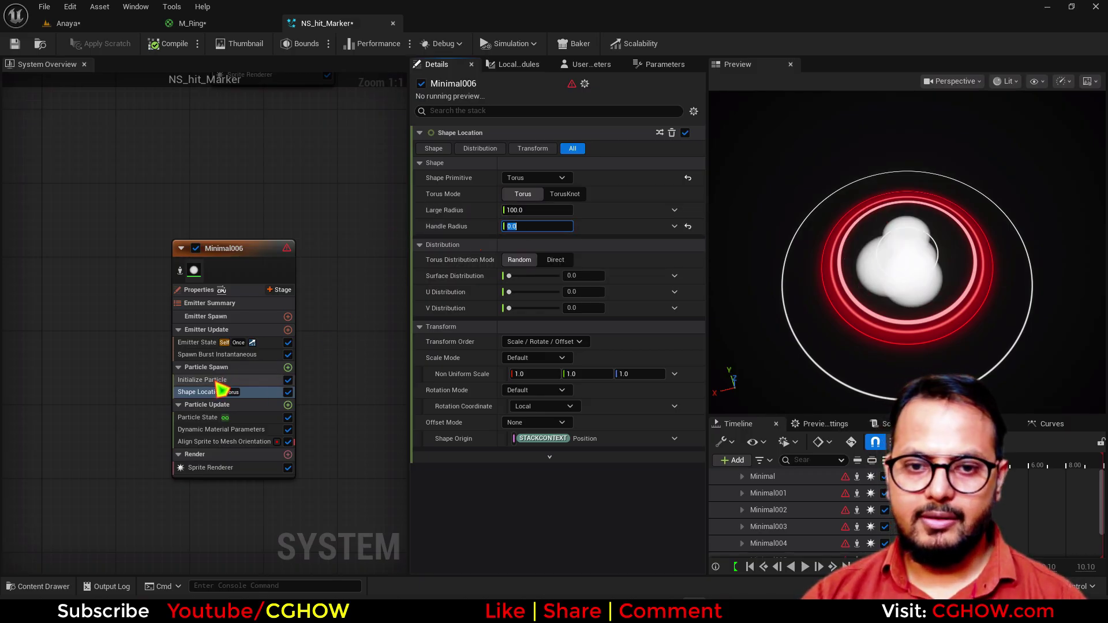
pyautogui.moveTo(537, 210); pyautogui.dragTo(676, 210)
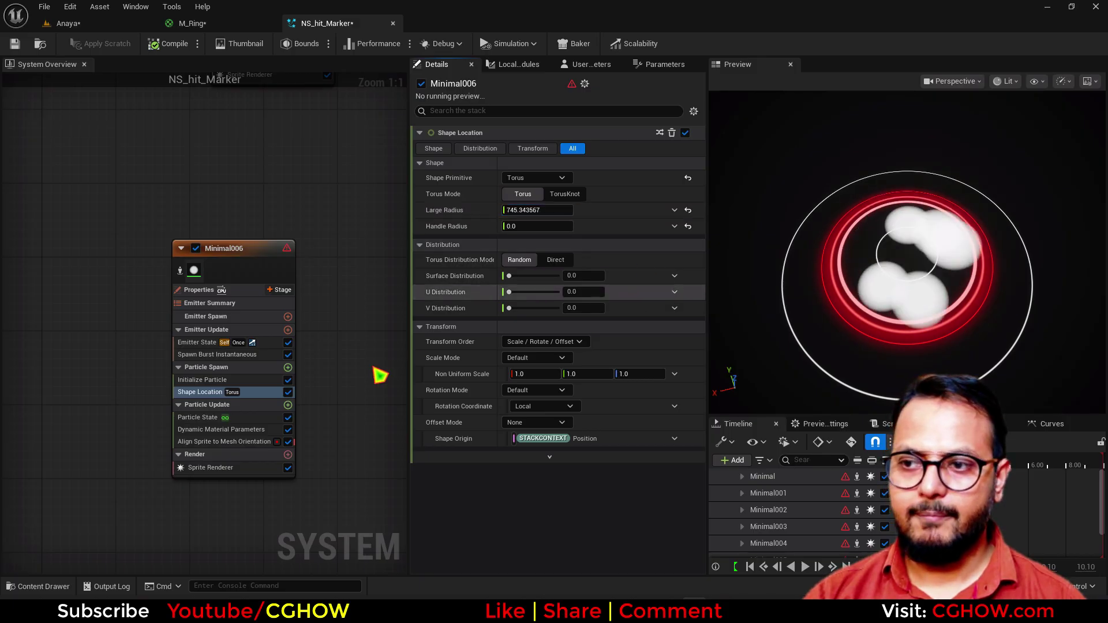
pyautogui.moveTo(895, 278); pyautogui.dragTo(906, 215)
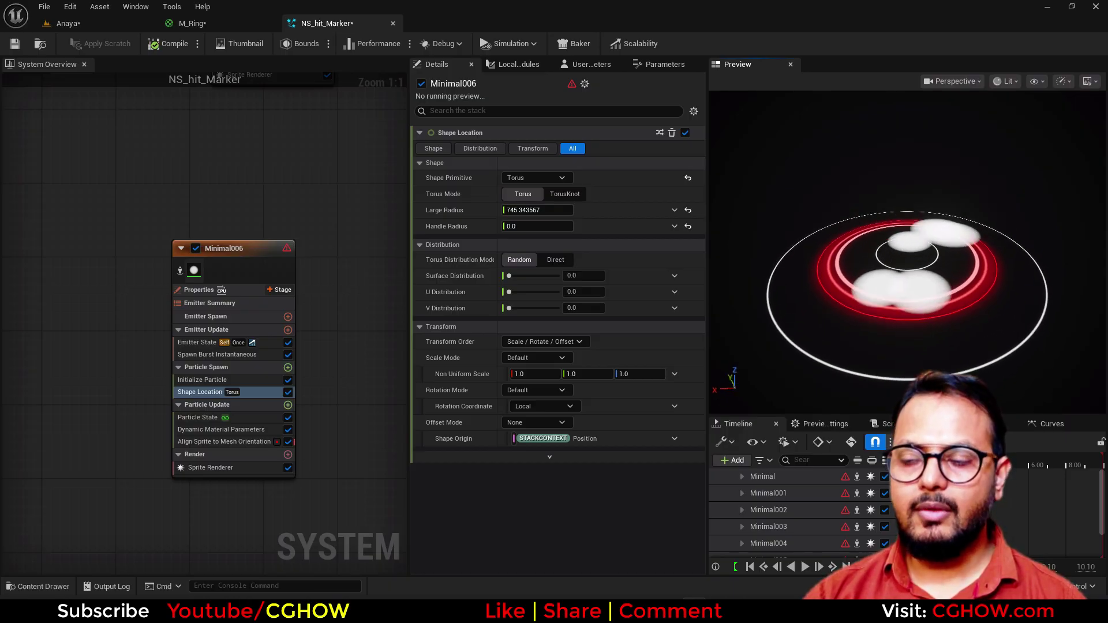
# - Shrink Minimal006's Uniform Sprite Size until the sprites are tiny dots and set its Spawn Count to 200
pyautogui.click(220, 380)
pyautogui.moveTo(579, 324); pyautogui.dragTo(519, 323)
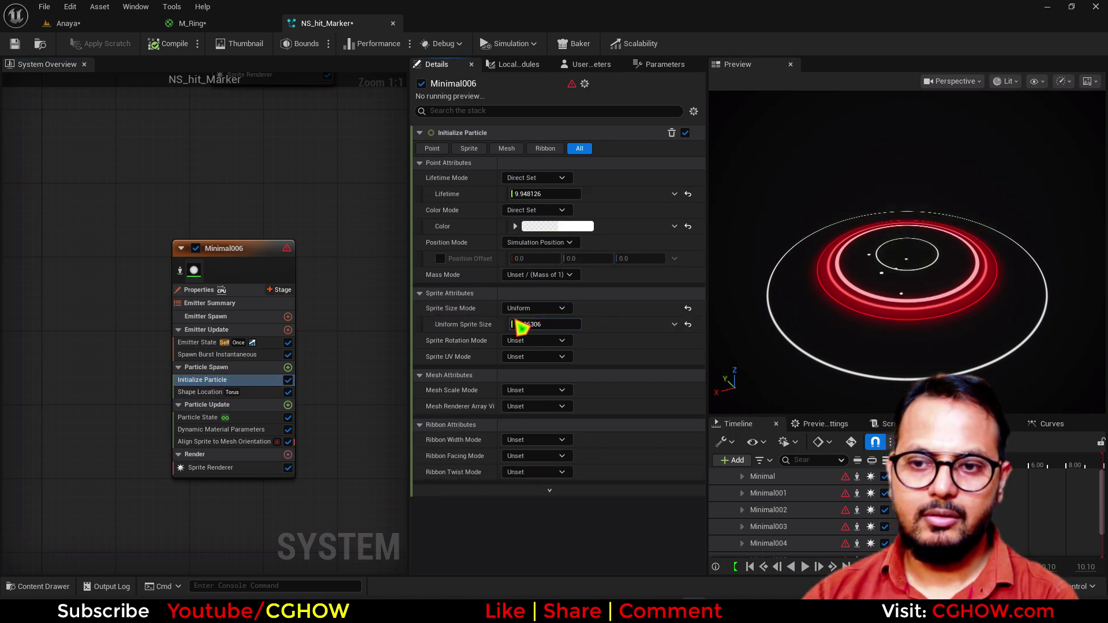
pyautogui.click(272, 356)
pyautogui.click(525, 150)
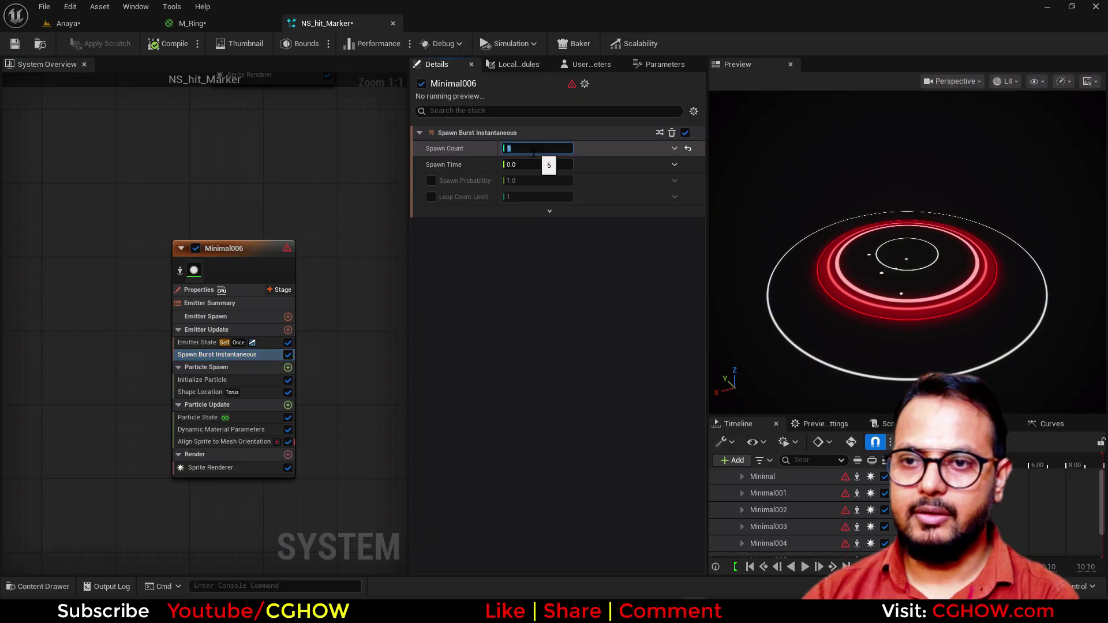
pyautogui.write('0')
pyautogui.press('Return')
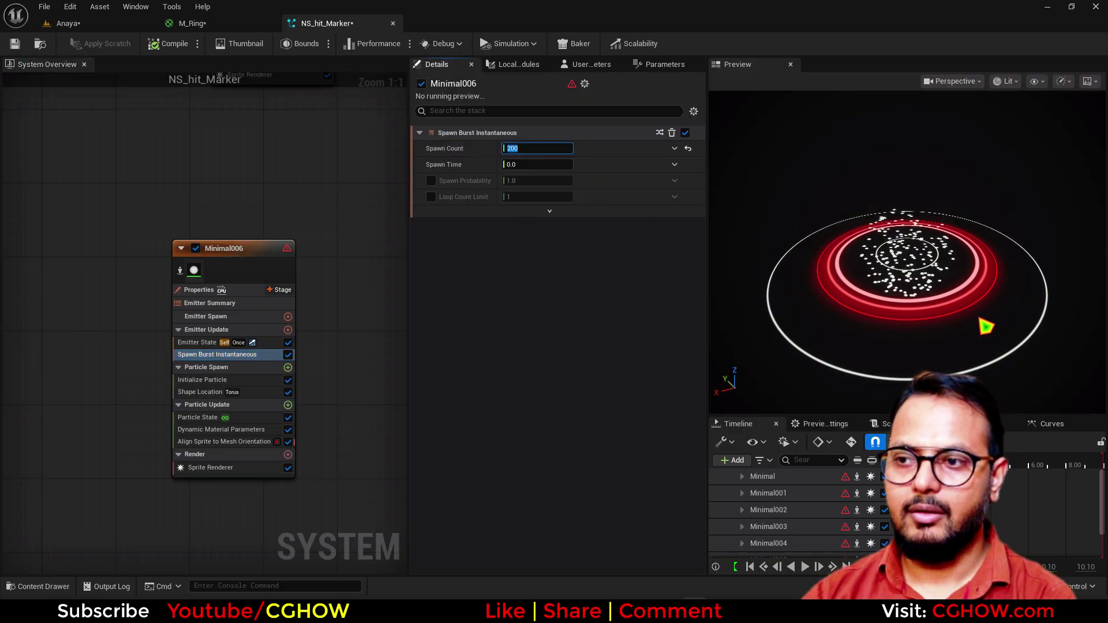
pyautogui.moveTo(938, 275); pyautogui.dragTo(890, 308)
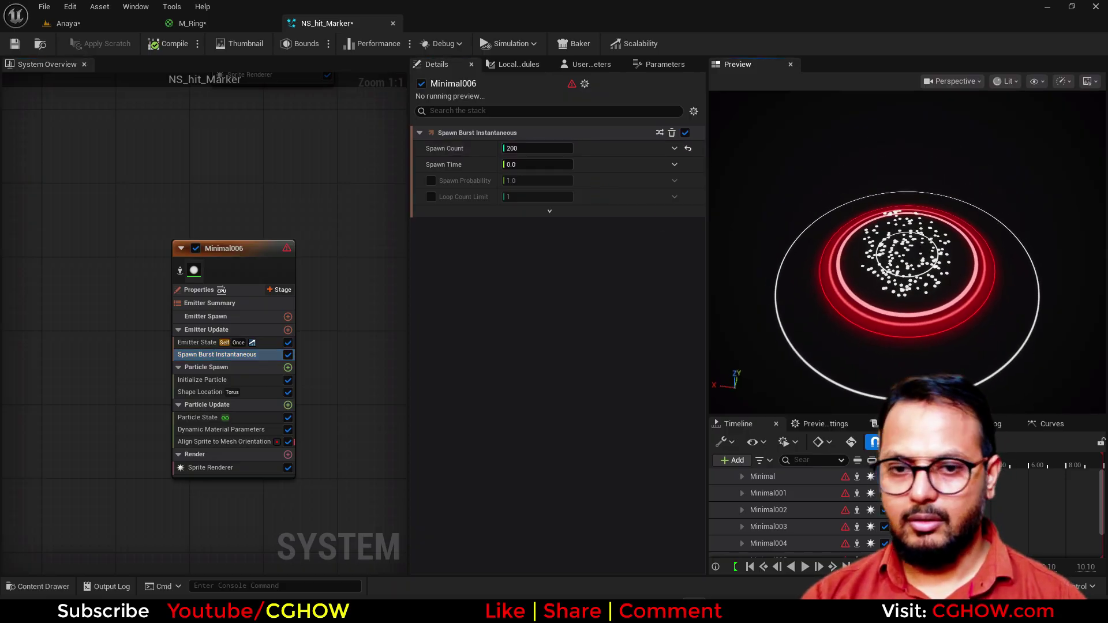
# - Raise the torus Large Radius in Minimal006's Shape Location to about 3712
pyautogui.click(199, 393)
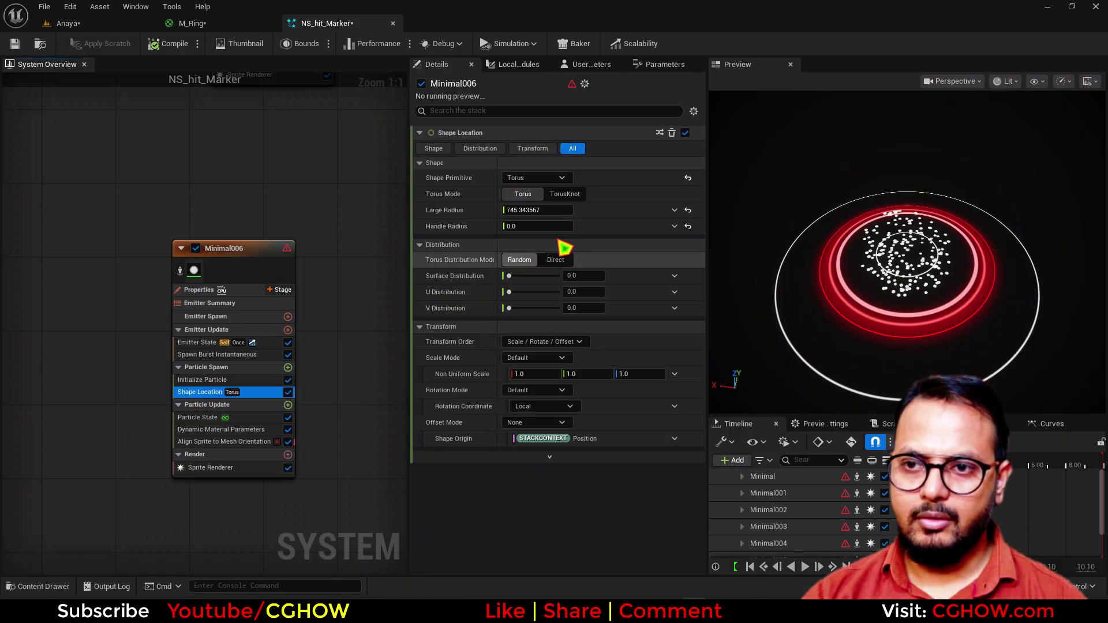
pyautogui.moveTo(557, 210); pyautogui.dragTo(646, 210)
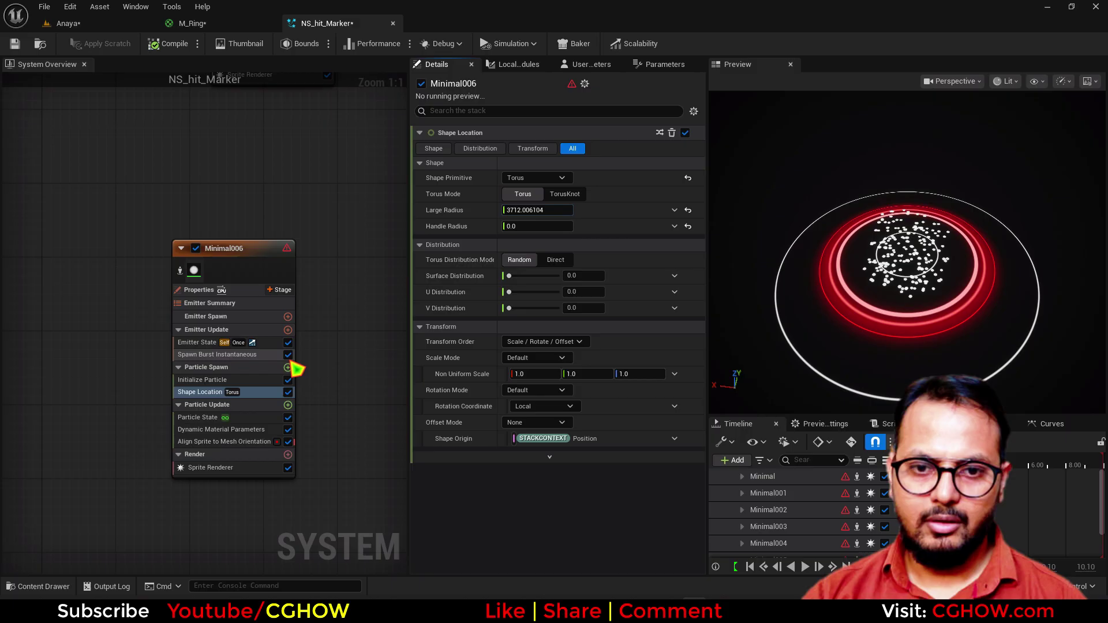
pyautogui.moveTo(795, 336)
pyautogui.mouseDown()
pyautogui.moveTo(842, 314)
pyautogui.moveTo(803, 329)
pyautogui.moveTo(804, 346)
pyautogui.mouseUp()
# - Isolate Minimal006 to reduce its torus Large Radius, and fine-tune it to about 159.1 against the red rings
pyautogui.click(180, 273)
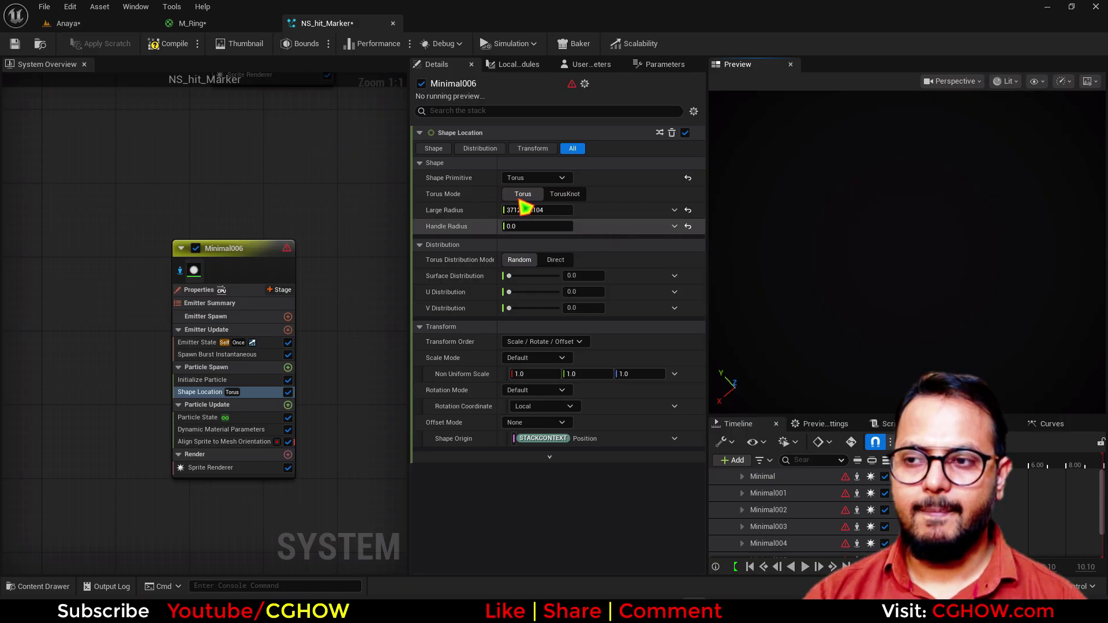
pyautogui.moveTo(527, 211); pyautogui.dragTo(502, 210)
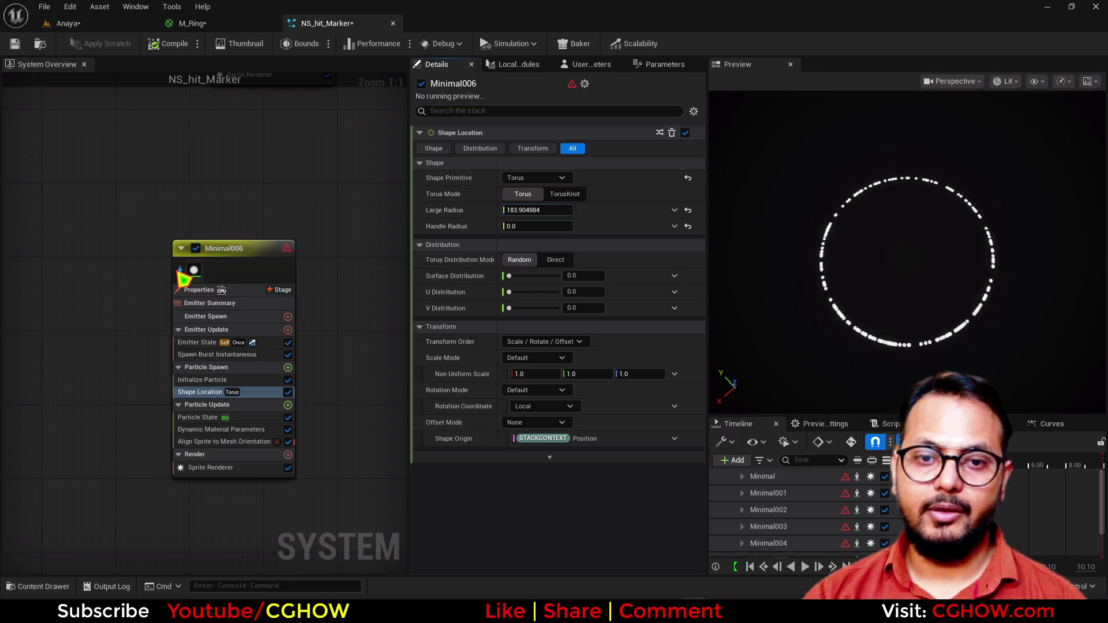
pyautogui.moveTo(853, 280); pyautogui.dragTo(912, 310)
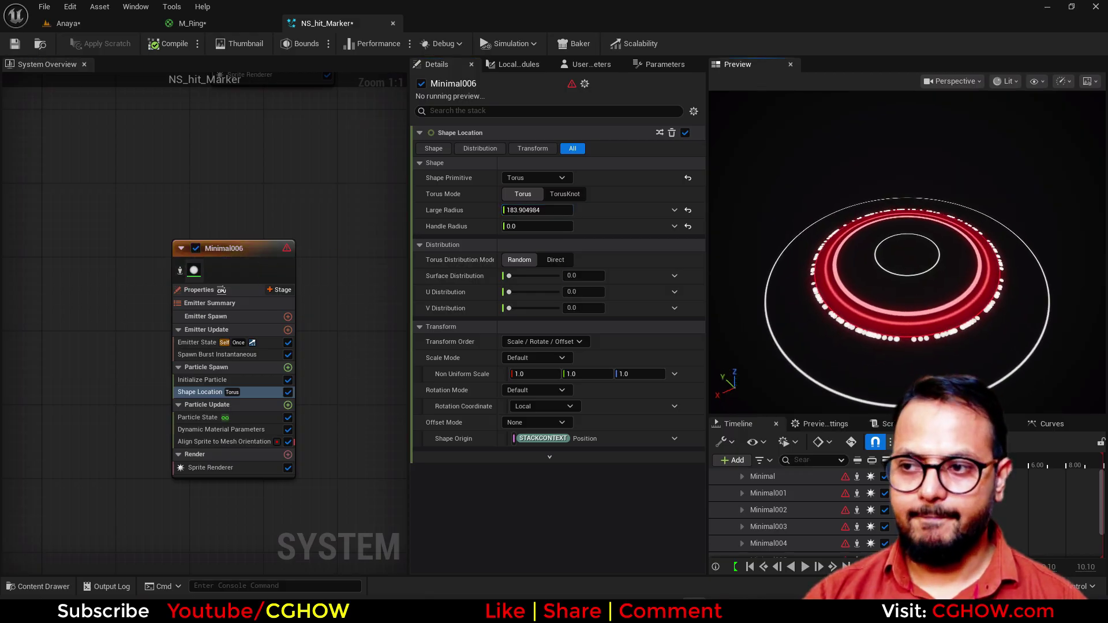
pyautogui.scroll(3, 912, 309)
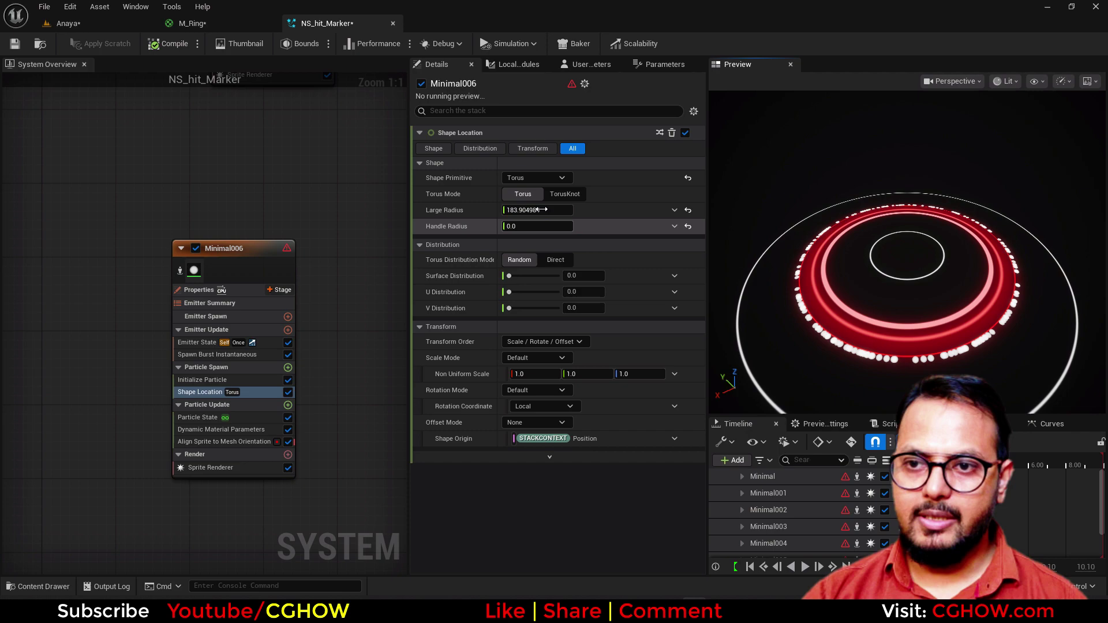
pyautogui.moveTo(542, 209); pyautogui.dragTo(525, 209)
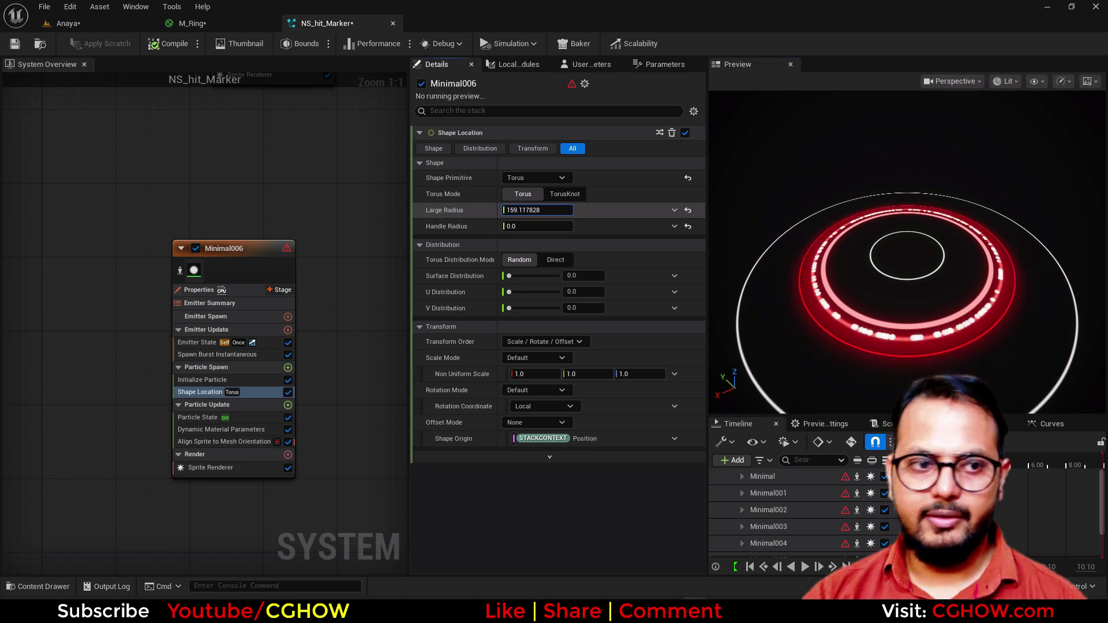
pyautogui.moveTo(777, 265); pyautogui.dragTo(779, 274)
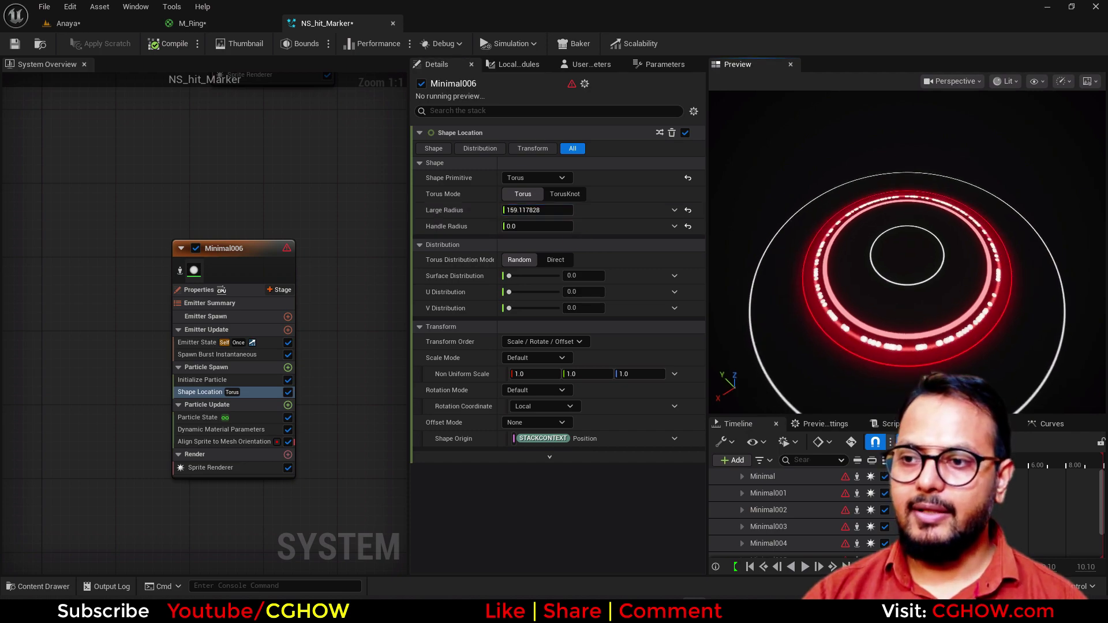
pyautogui.scroll(3, 817, 313)
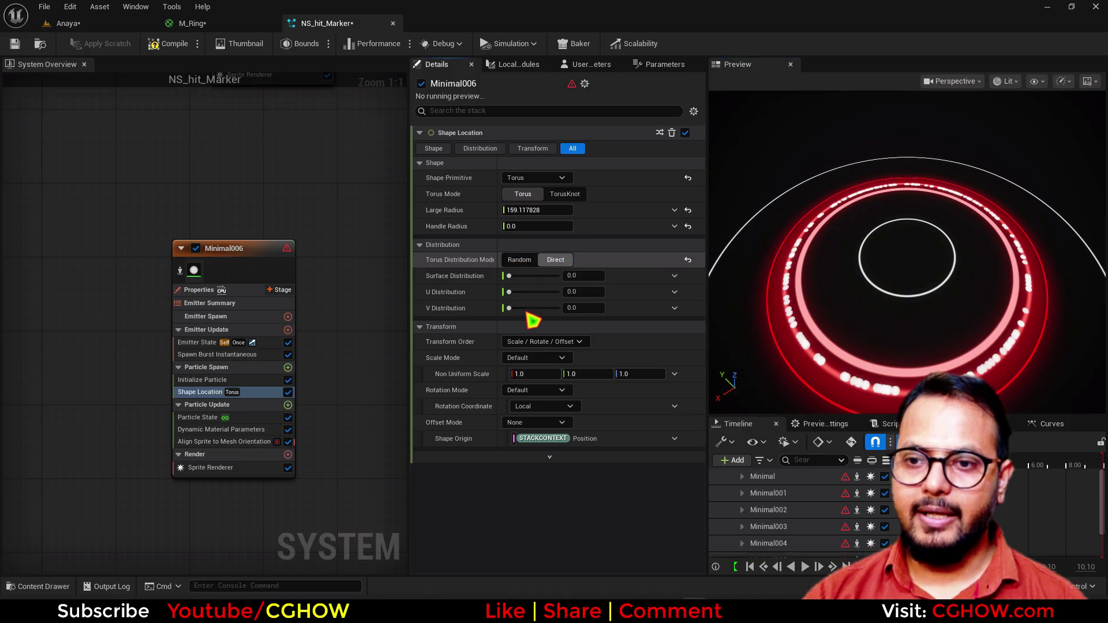
# - Set the torus distribution to Direct with U Position from Return Normalized Exec Index, its normalized index checkbox off, and save all modified assets
pyautogui.click(675, 276)
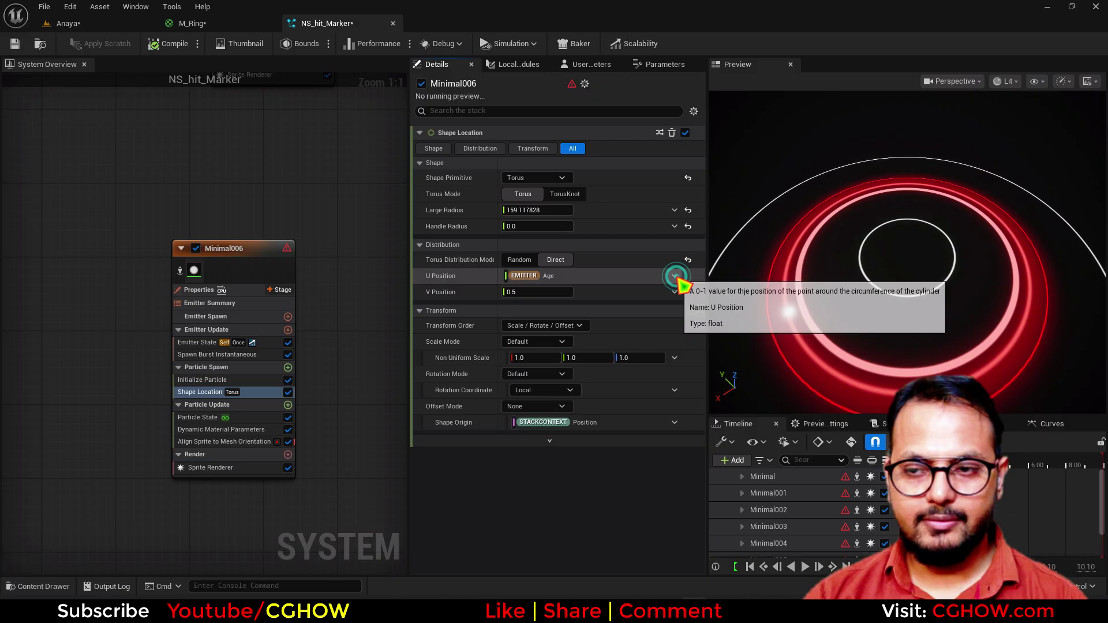
pyautogui.write('exe')
pyautogui.click(461, 352)
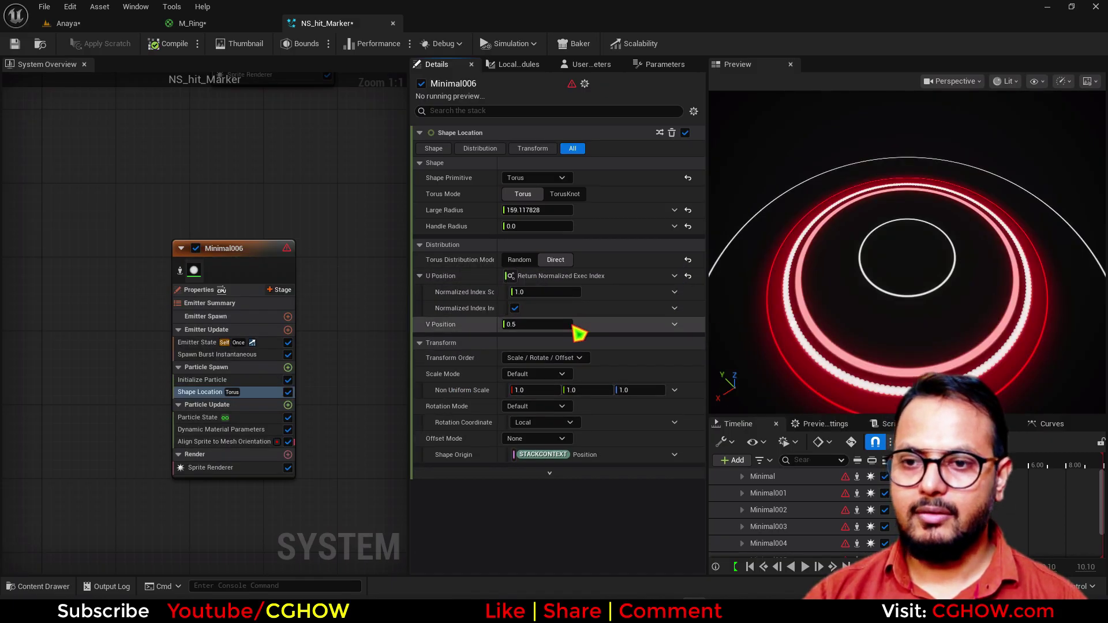
pyautogui.click(515, 308)
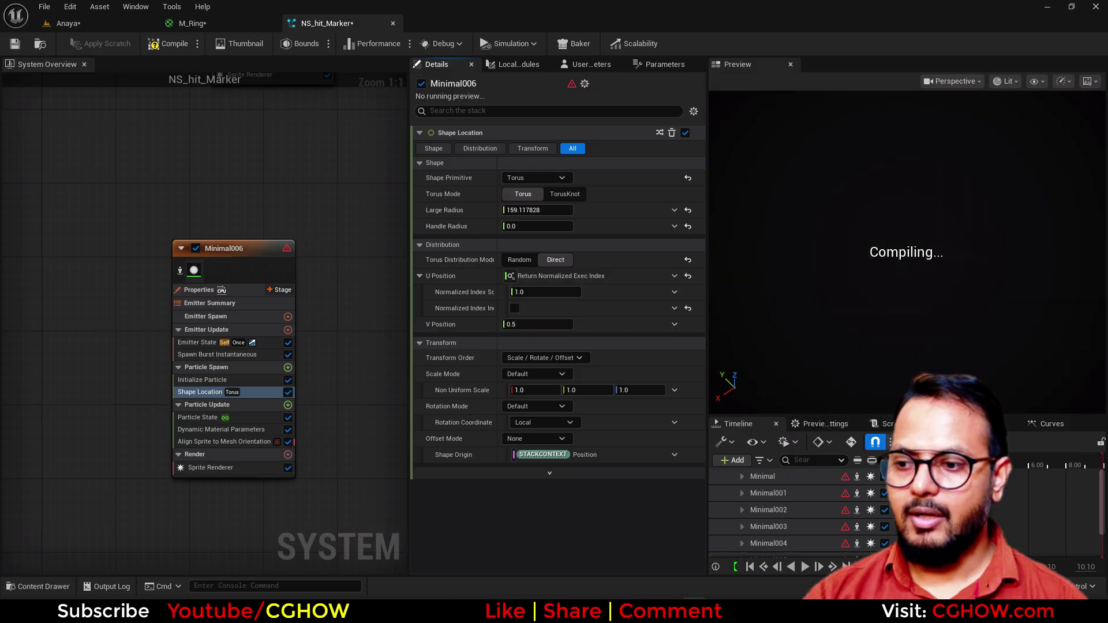
pyautogui.hotkey('ctrl', 'shift', 's')
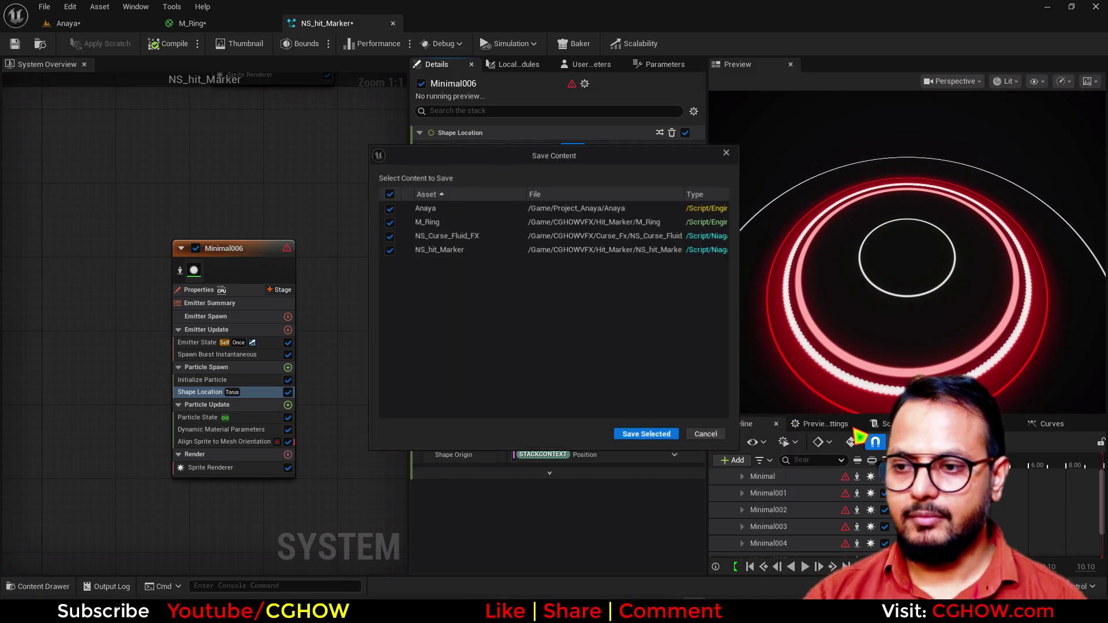
pyautogui.click(658, 434)
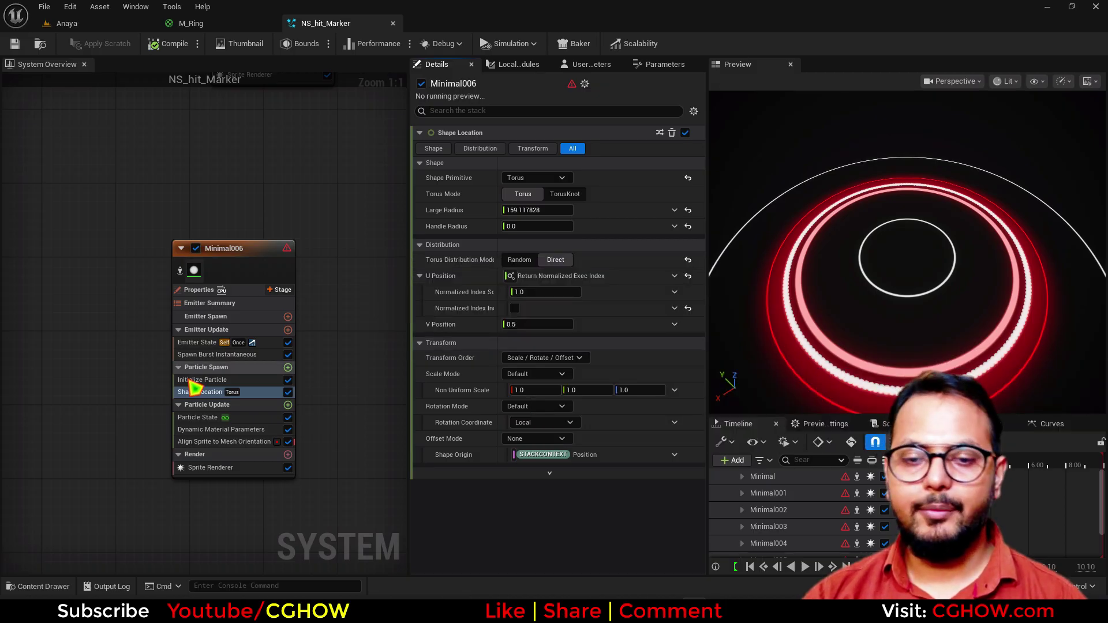
# - Set the Spawn Count of Minimal006's Spawn Burst Instantaneous module to 6 and check the dot spacing around the ring
pyautogui.moveTo(348, 372); pyautogui.dragTo(347, 319, button='right')
pyautogui.click(222, 319)
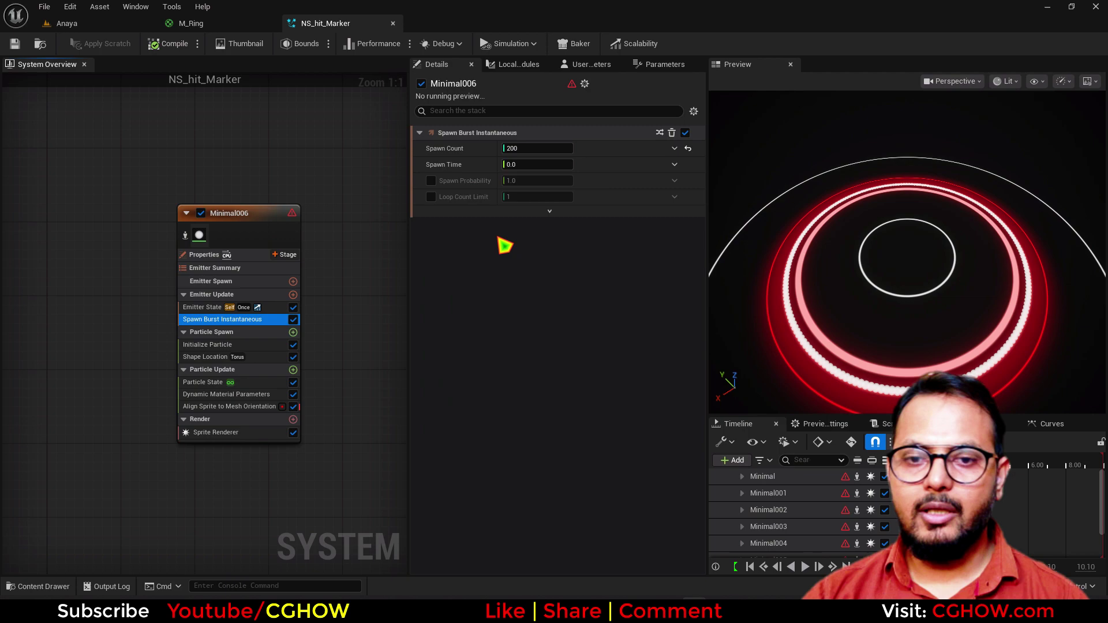
pyautogui.click(534, 149)
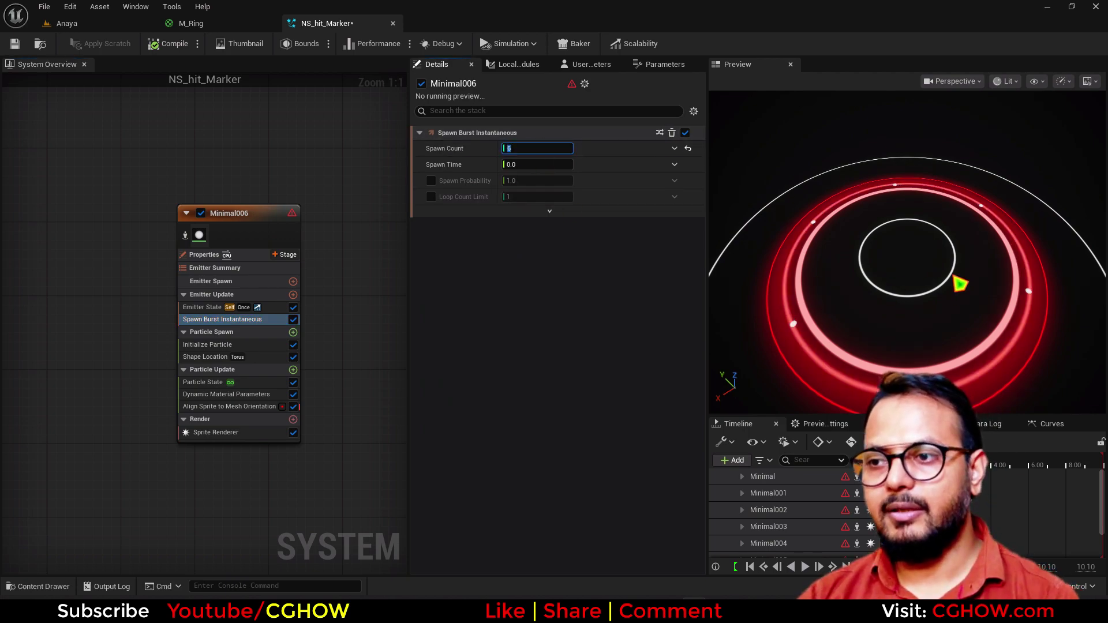
pyautogui.moveTo(953, 277); pyautogui.dragTo(980, 366, button='right')
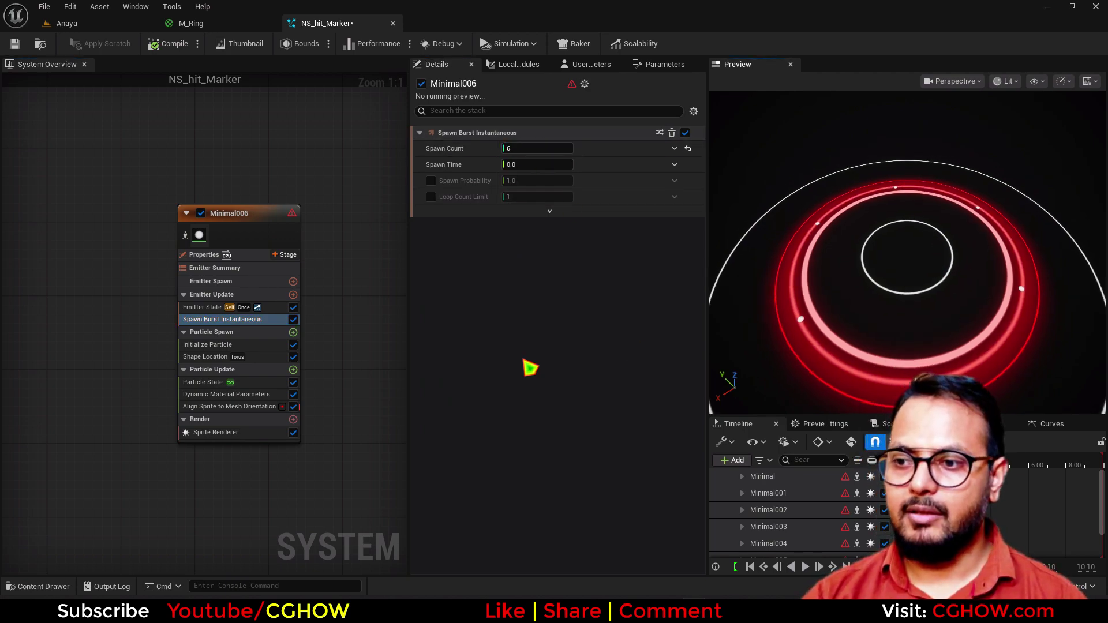
# - Set Minimal006's Sprite Size Mode to Non-Uniform with a sprite size of about 140 by 10
pyautogui.click(234, 345)
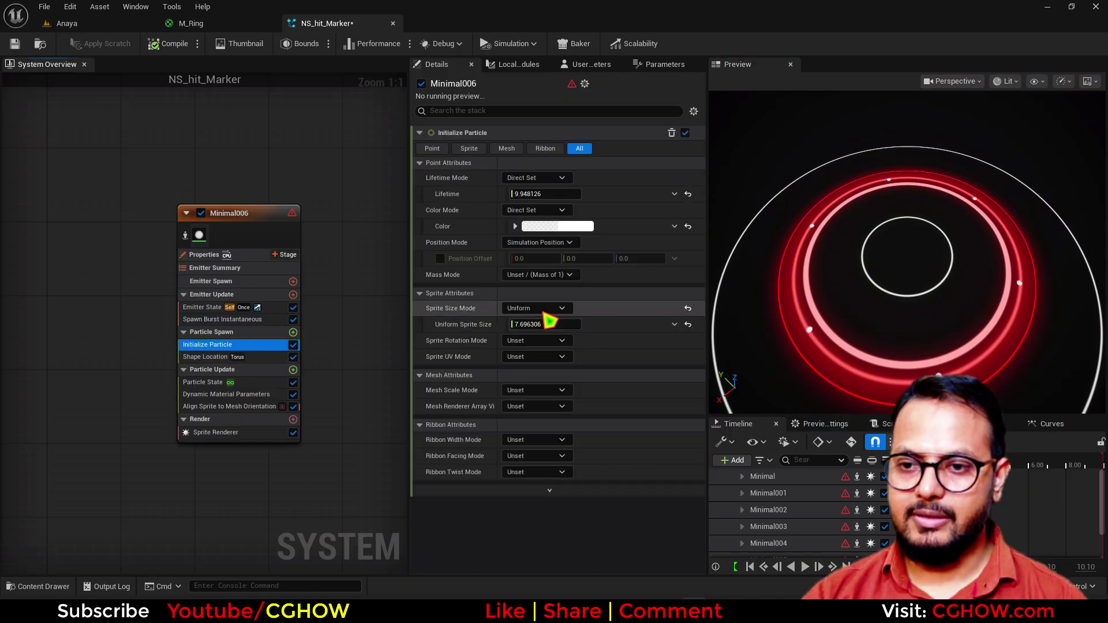
pyautogui.click(541, 310)
pyautogui.click(536, 358)
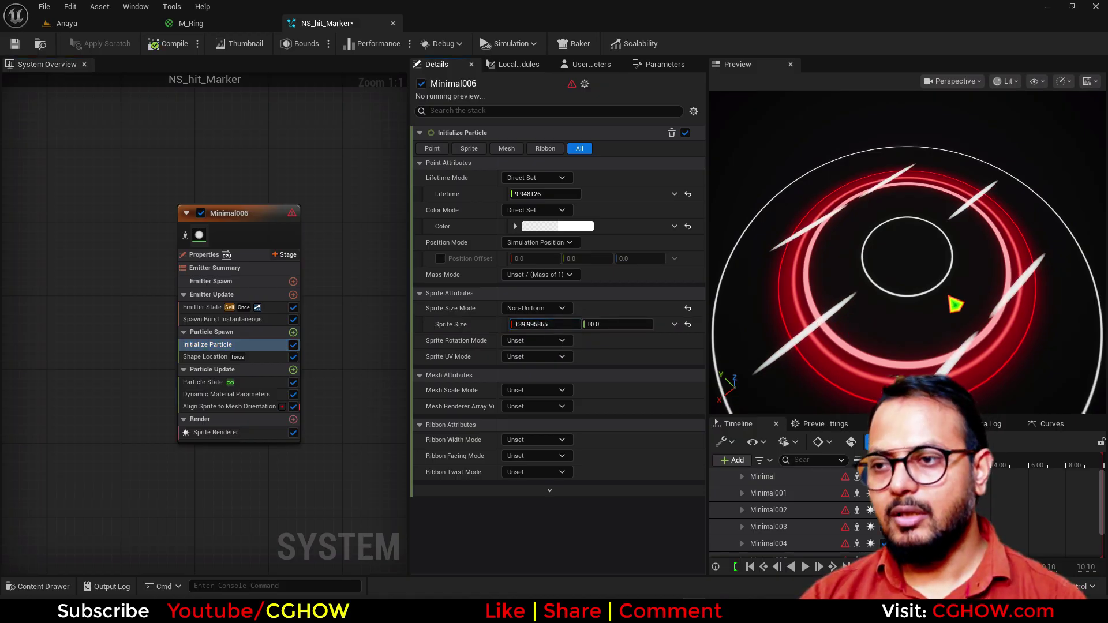
pyautogui.moveTo(950, 298); pyautogui.dragTo(946, 274)
pyautogui.moveTo(947, 323)
pyautogui.mouseDown()
pyautogui.moveTo(900, 338)
pyautogui.moveTo(865, 370)
pyautogui.moveTo(874, 393)
pyautogui.mouseUp()
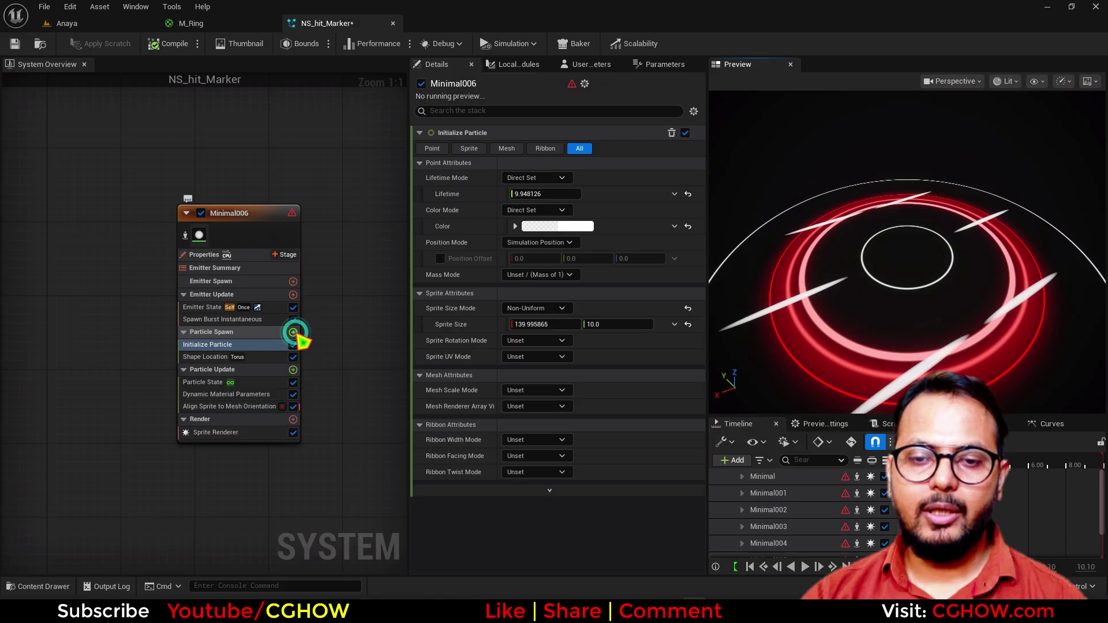
# - Add an Initial Mesh Orientation module to Minimal006's Particle Spawn, set to Orient to Vector and linked to Particles Shape Location ShapeVector
pyautogui.click(293, 333)
pyautogui.write('ini')
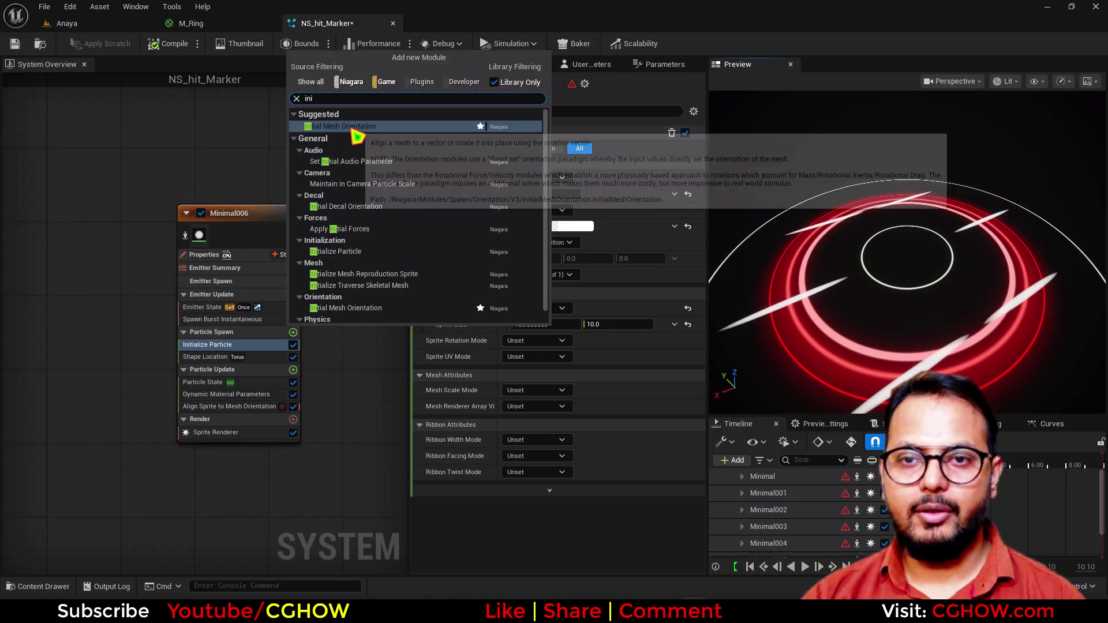
pyautogui.click(350, 129)
pyautogui.click(548, 163)
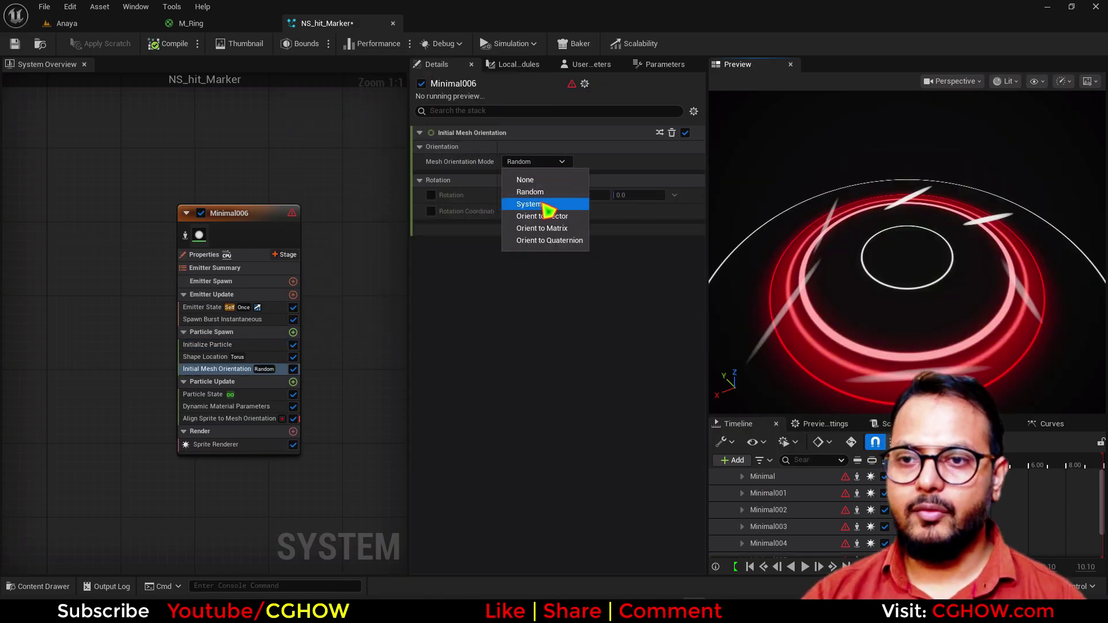
pyautogui.click(548, 216)
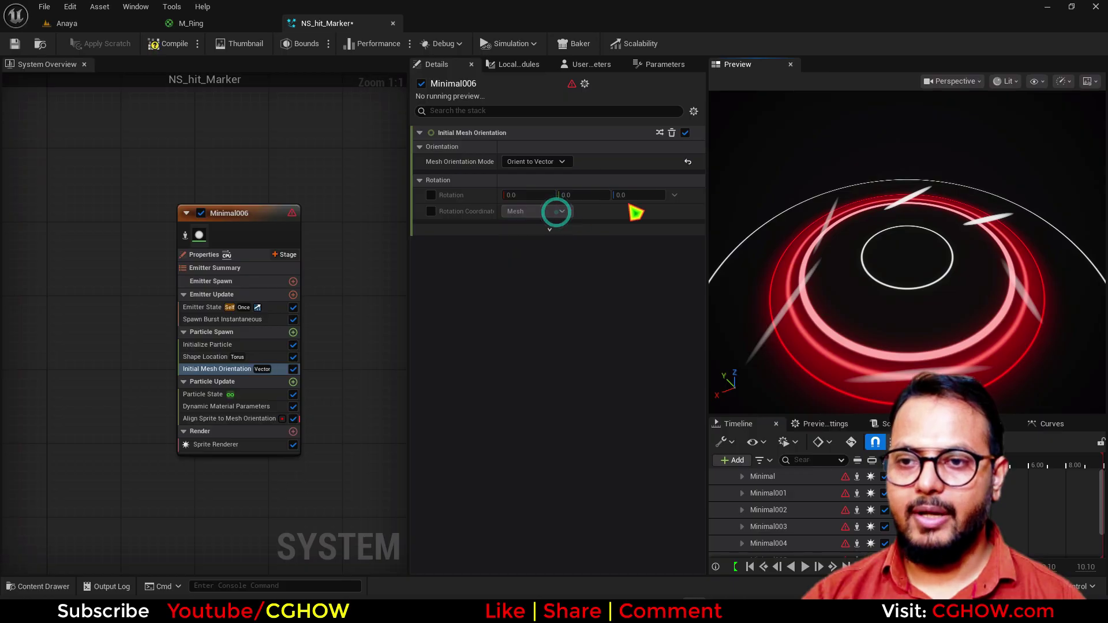
pyautogui.click(674, 178)
pyautogui.write('sha')
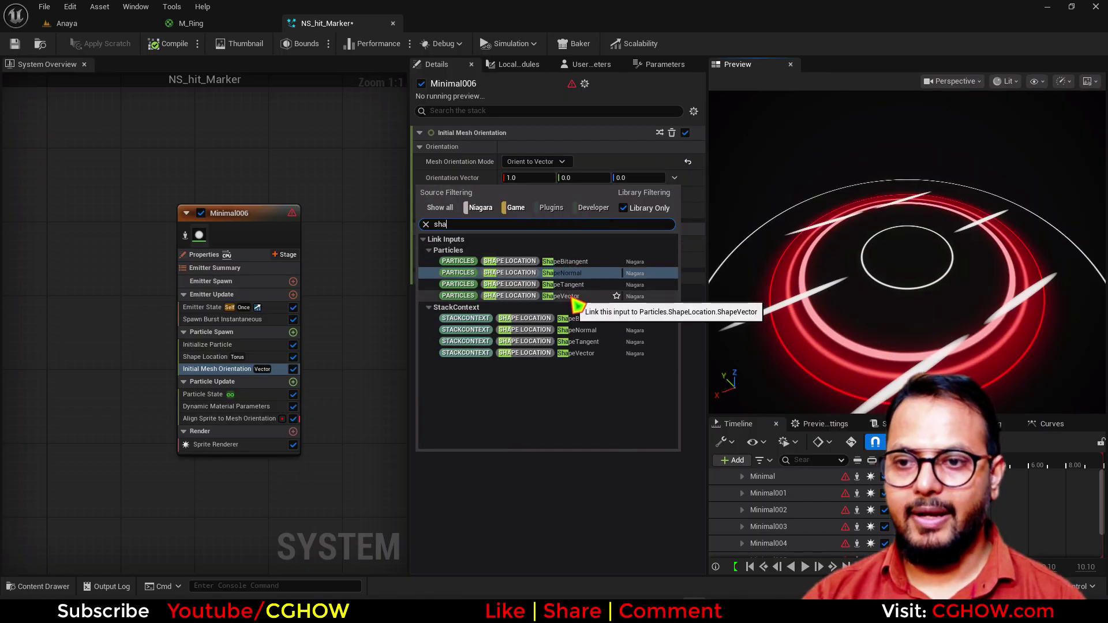
pyautogui.click(575, 296)
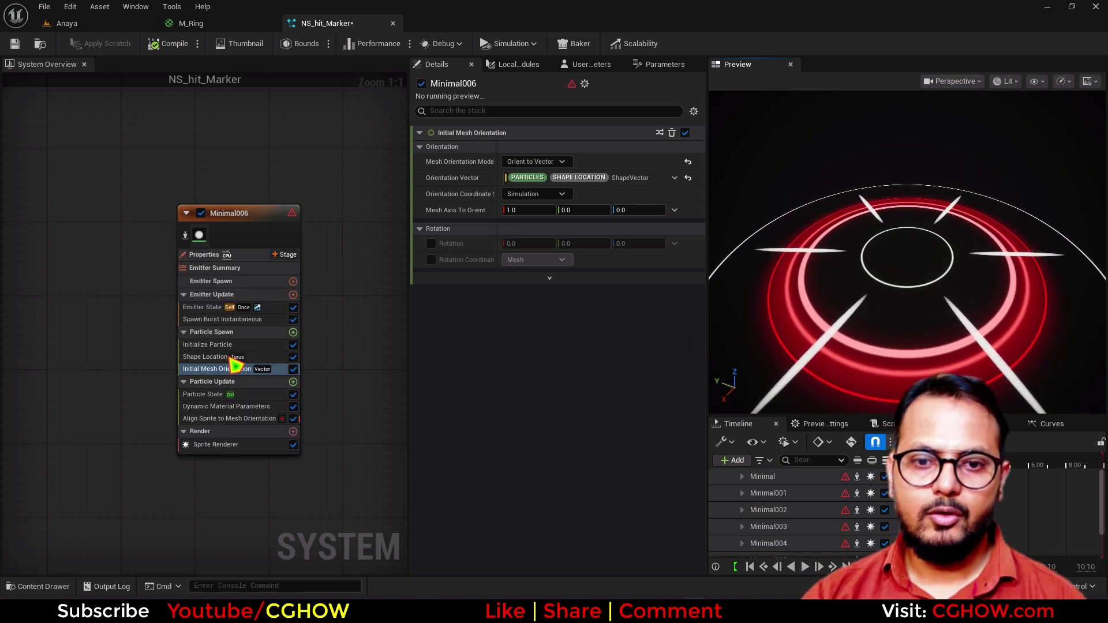
# - Change Minimal006's particle color to pure red with green and blue at 0
pyautogui.click(220, 345)
pyautogui.click(548, 226)
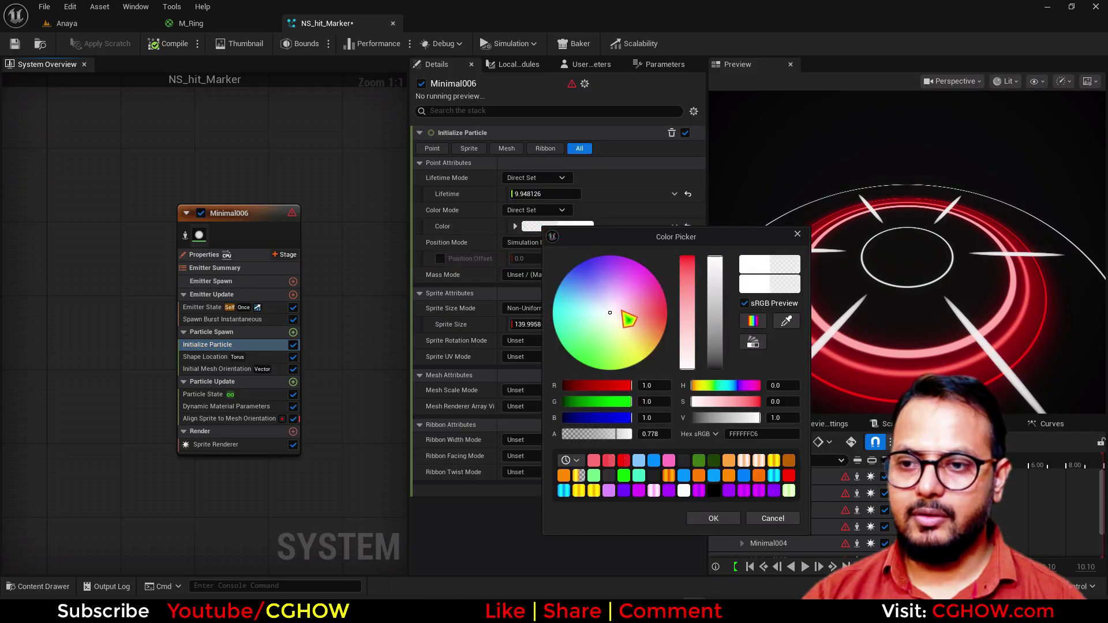
pyautogui.moveTo(610, 312); pyautogui.dragTo(668, 316)
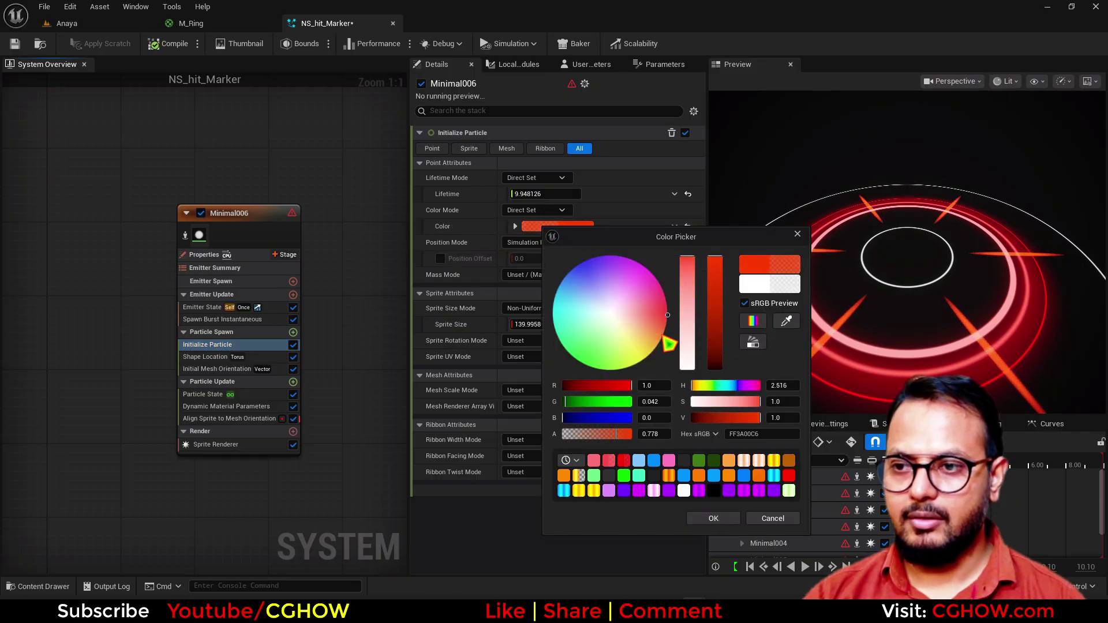
pyautogui.write('0')
pyautogui.press('Return')
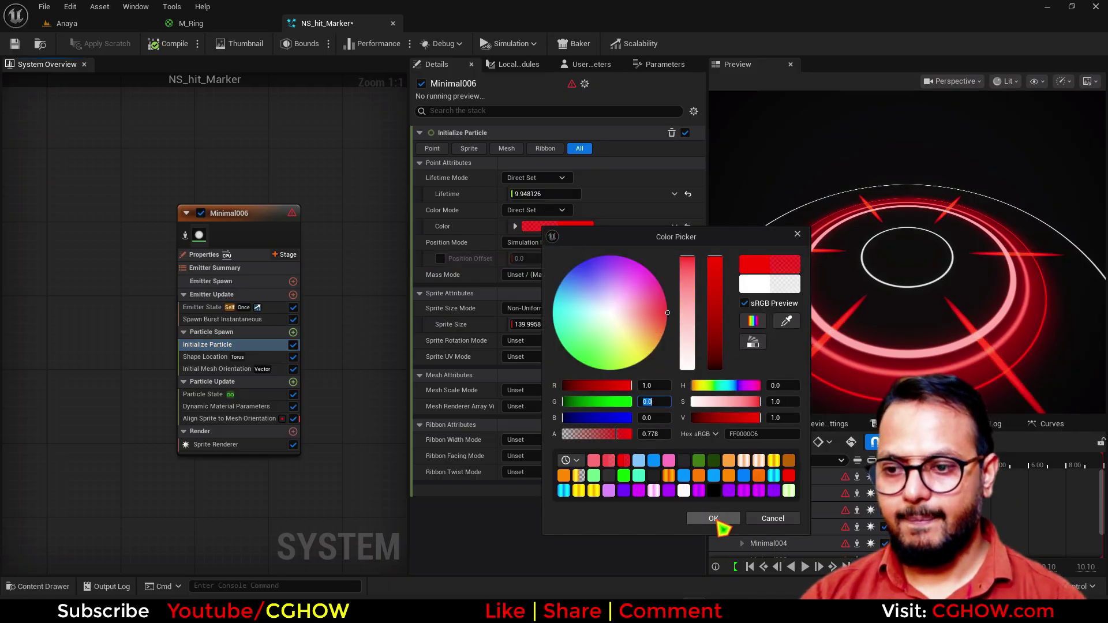
pyautogui.click(716, 519)
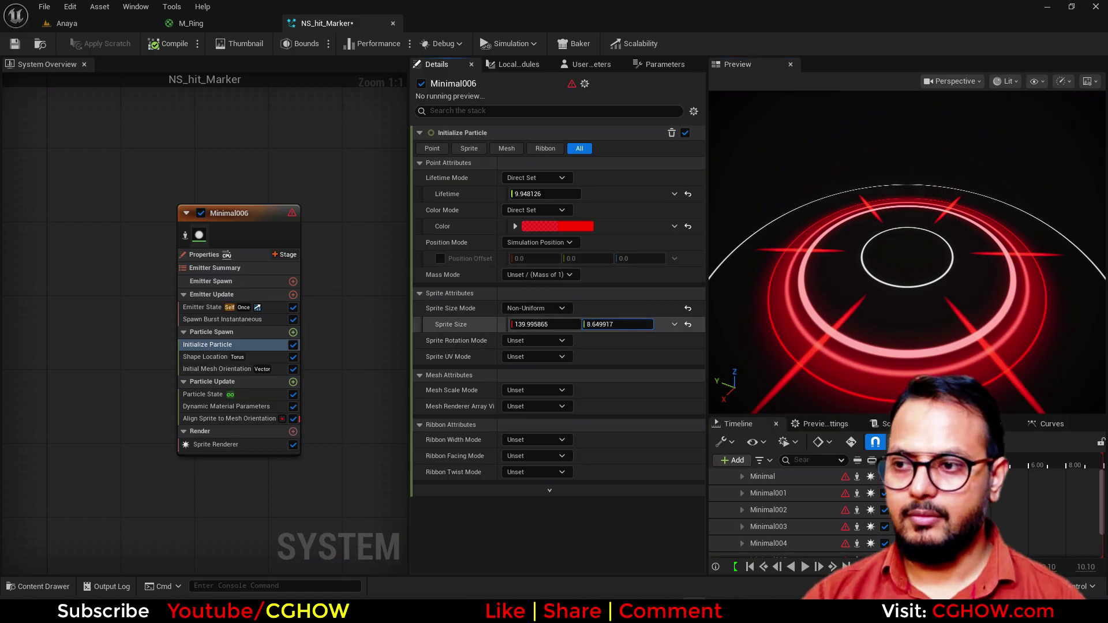
# - Lighten Minimal006's red to saturation 0.88 and value 2, and thin its sprites to about 4.69
pyautogui.click(558, 227)
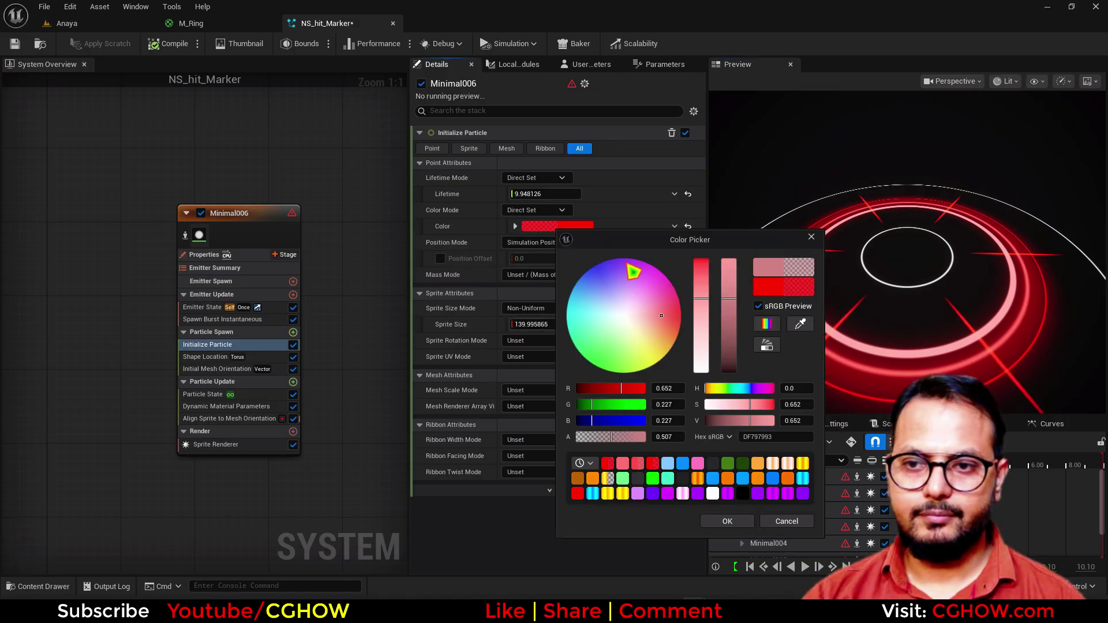
pyautogui.moveTo(703, 265)
pyautogui.mouseDown()
pyautogui.moveTo(704, 292)
pyautogui.moveTo(704, 273)
pyautogui.mouseUp()
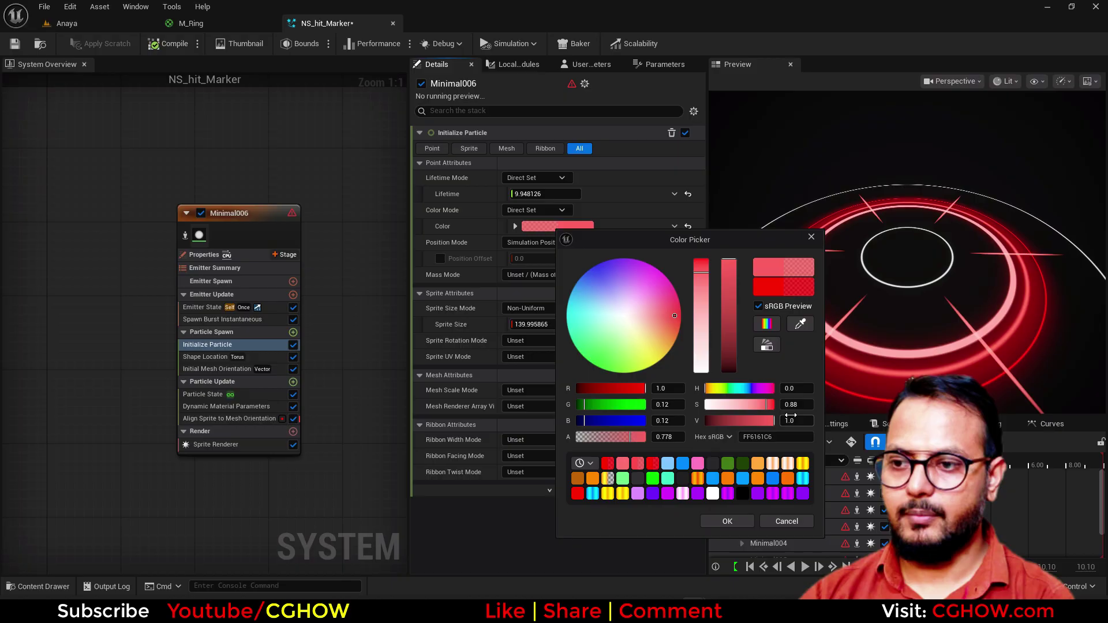
pyautogui.click(791, 421)
pyautogui.write('5')
pyautogui.press('Return')
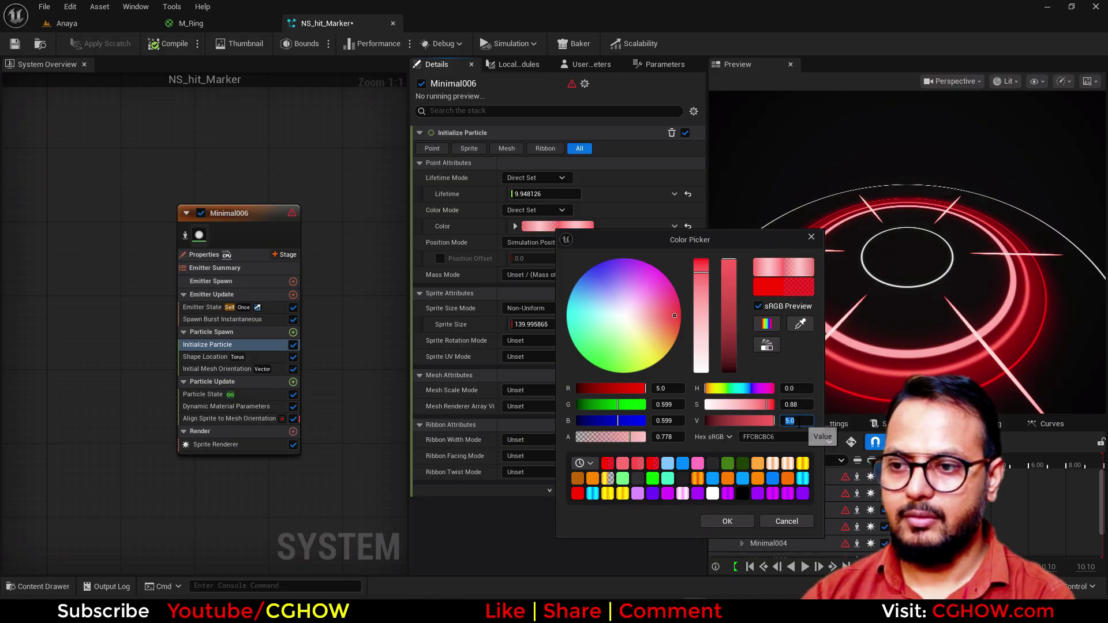
pyautogui.write('2')
pyautogui.press('Return')
pyautogui.click(729, 519)
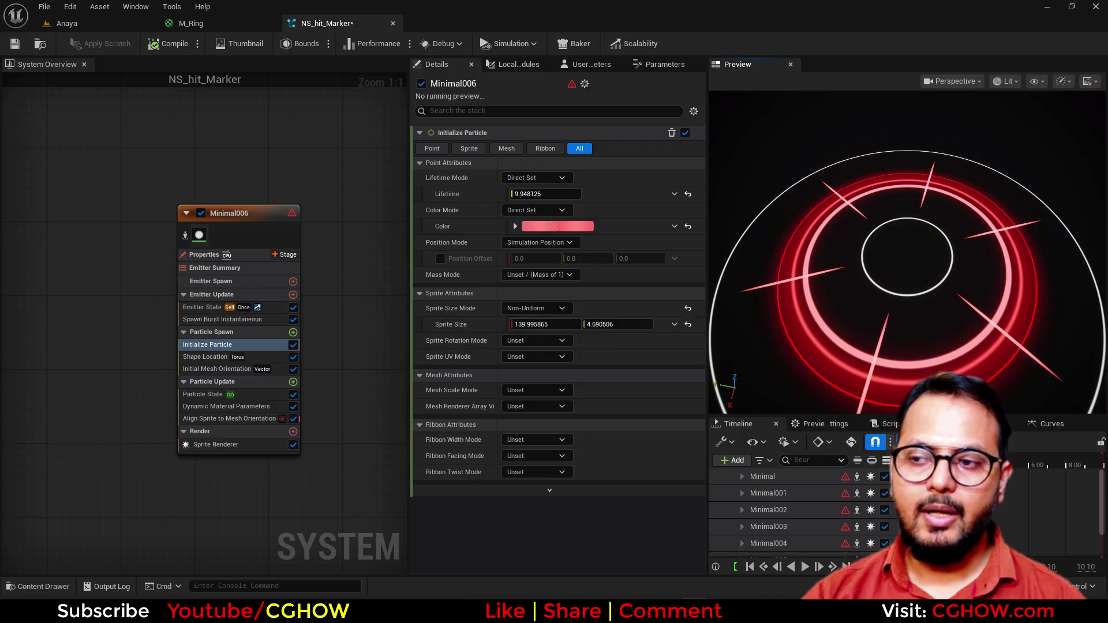
# - Duplicate the Minimal006 emitter beside the original
pyautogui.moveTo(248, 224); pyautogui.dragTo(181, 212, button='right')
pyautogui.click(180, 204)
pyautogui.click(298, 202)
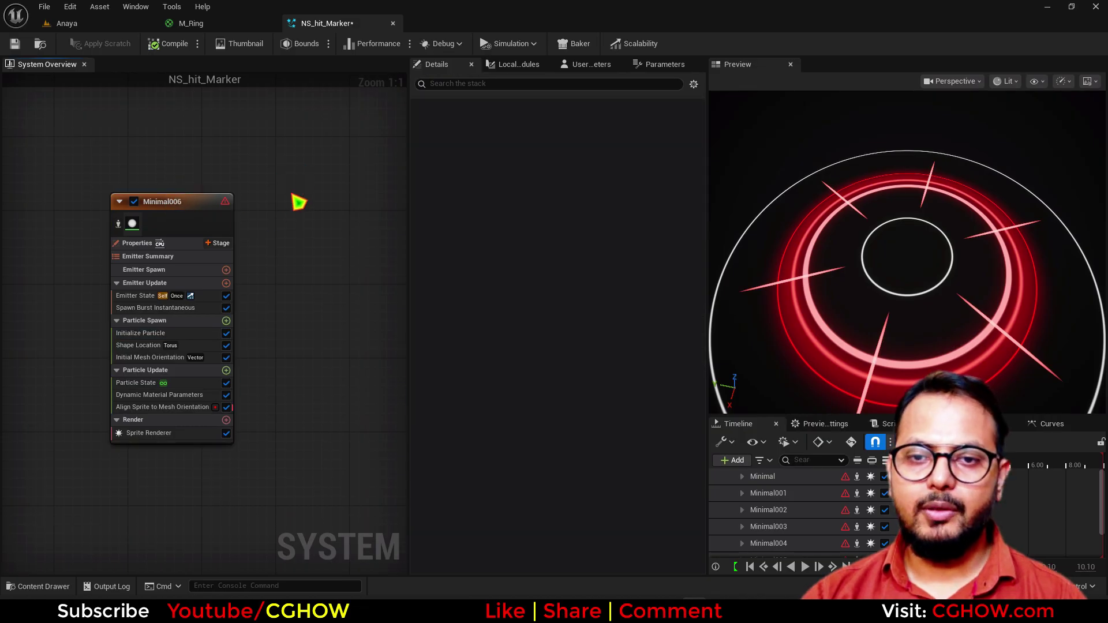
pyautogui.hotkey('ctrl', 'v')
# - Set Minimal007's Initialize Particle color to pure red with red at 1 and green and blue at 0
pyautogui.click(321, 314)
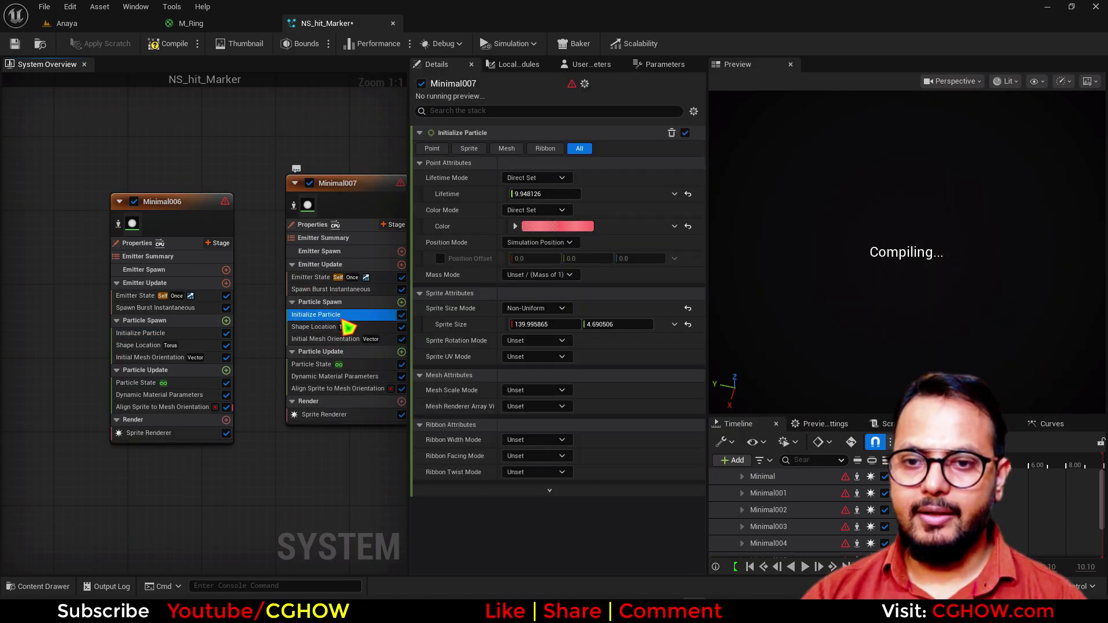
pyautogui.click(535, 227)
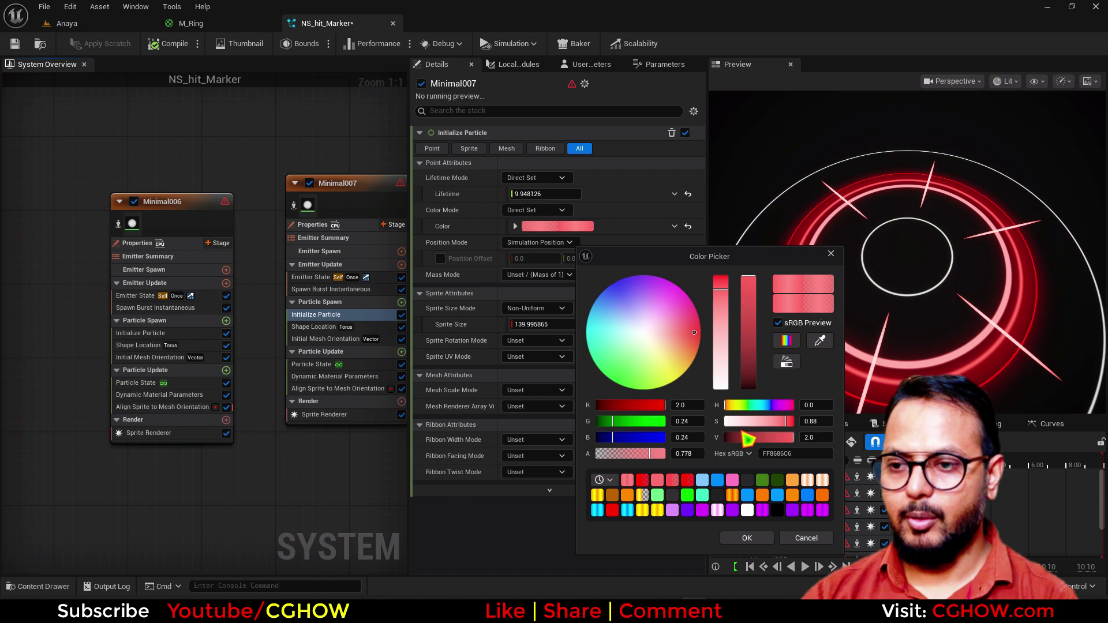
pyautogui.write('0')
pyautogui.click(688, 437)
pyautogui.write('0')
pyautogui.press('Return')
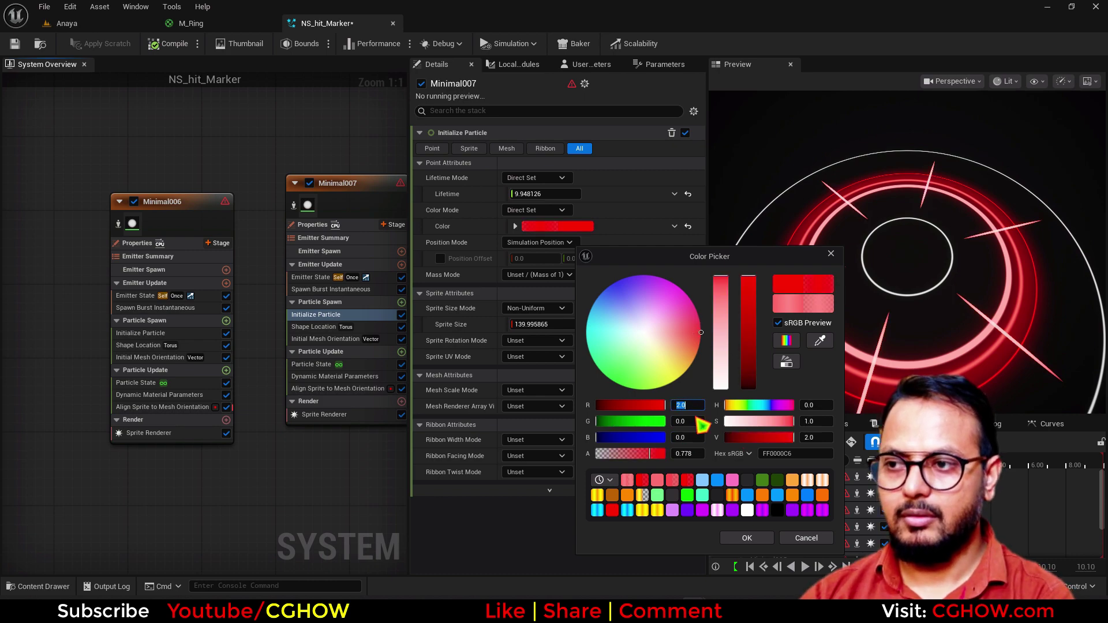
pyautogui.click(750, 539)
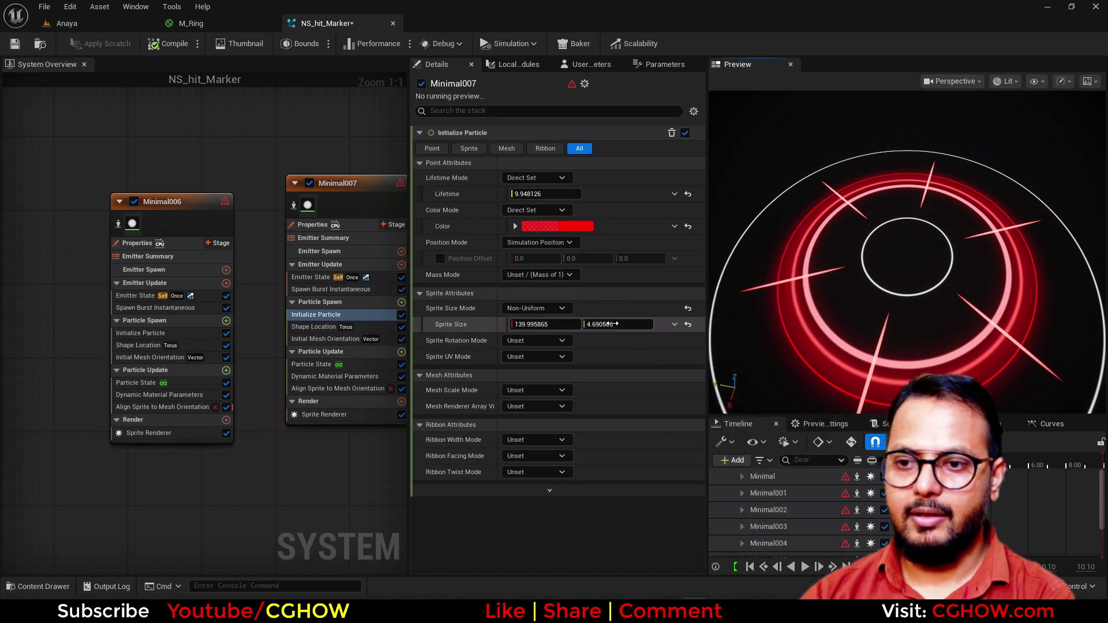
# - Enlarge Minimal007's sprite size to about 179 by 19.4 and lower its color alpha to about 0.288
pyautogui.moveTo(618, 324); pyautogui.dragTo(632, 324)
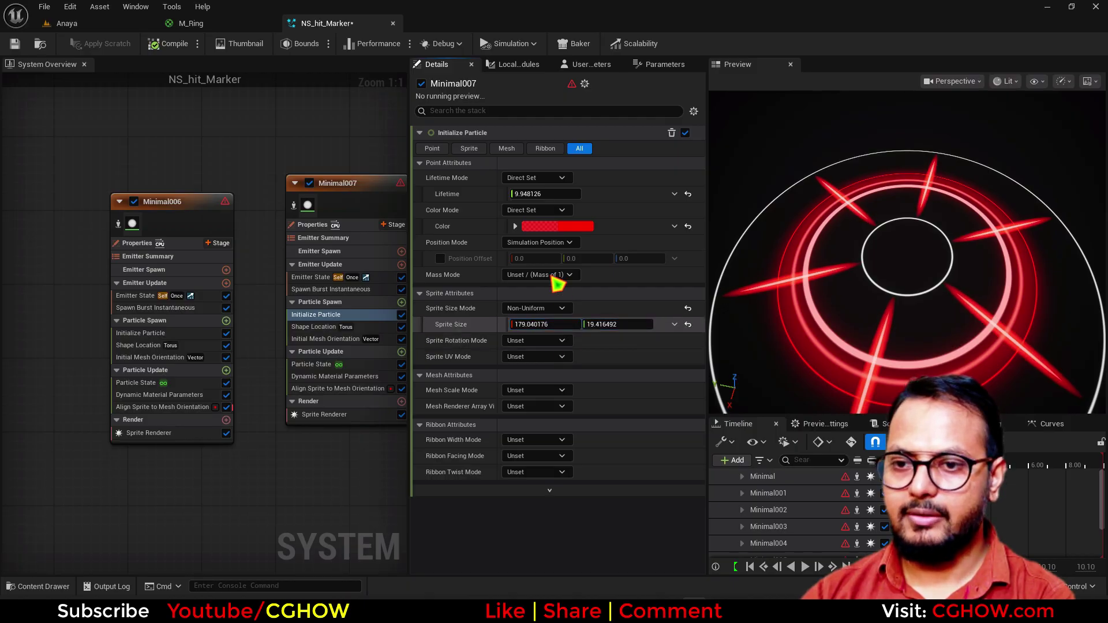
pyautogui.click(514, 226)
pyautogui.moveTo(560, 281); pyautogui.dragTo(525, 281)
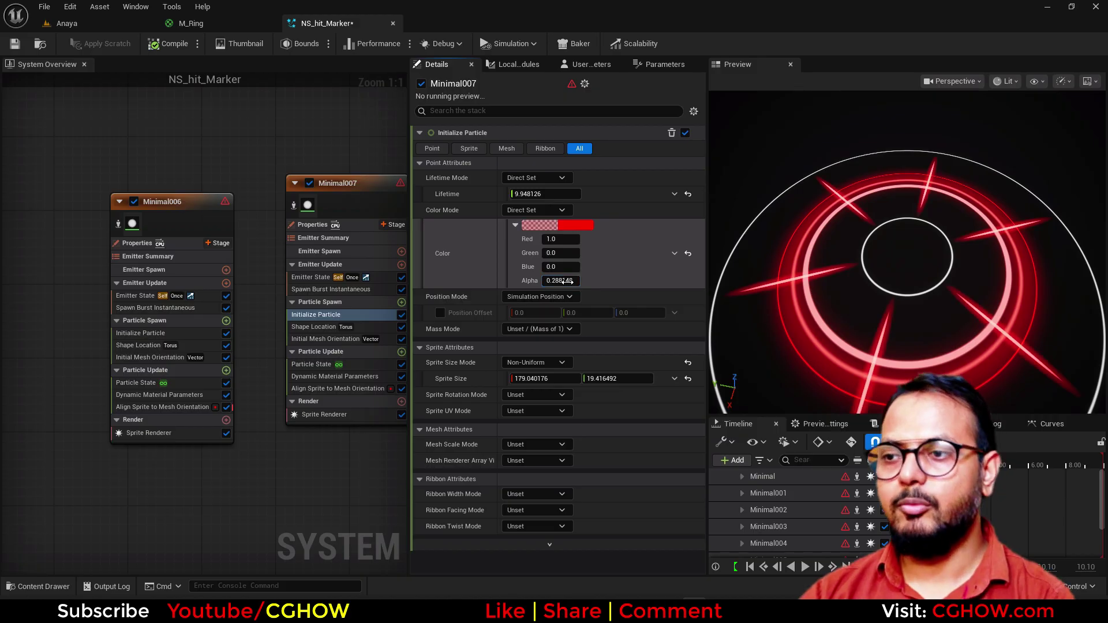
pyautogui.moveTo(904, 318); pyautogui.dragTo(905, 318)
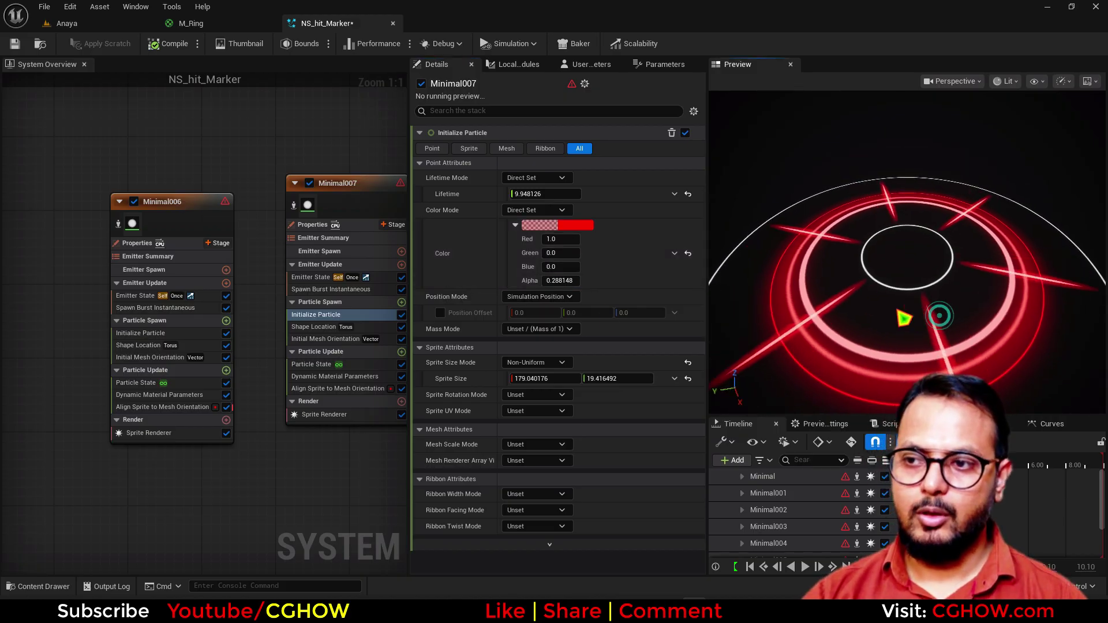
# - Duplicate the Minimal006 and Minimal007 emitters together in an empty area of the system overview and place the copies side by side
pyautogui.scroll(-5, 242, 440)
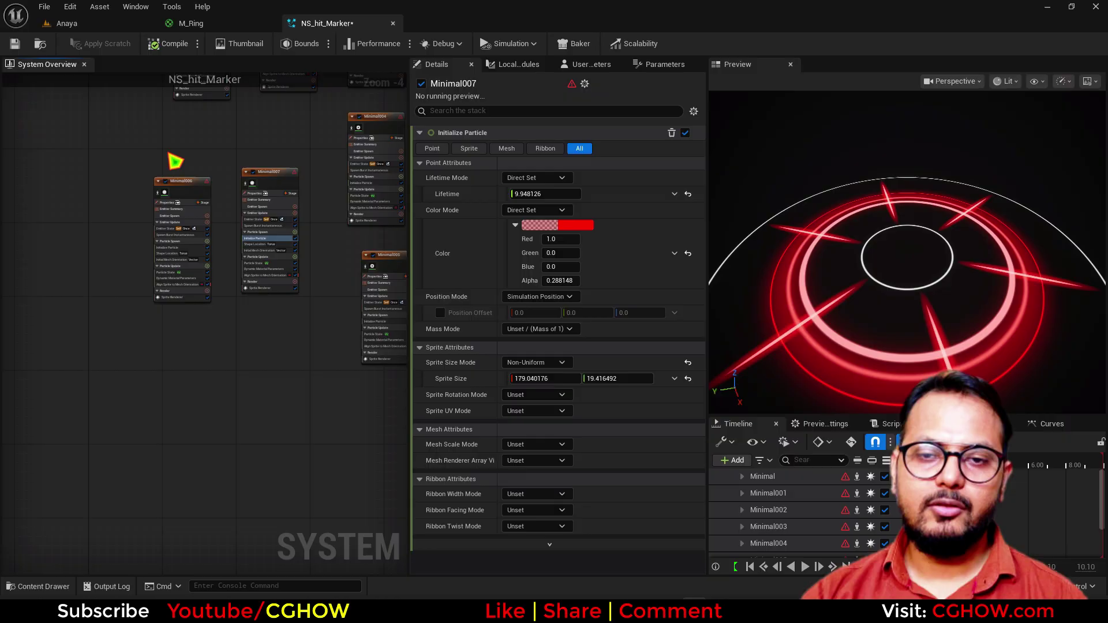
pyautogui.moveTo(175, 162); pyautogui.dragTo(280, 213)
pyautogui.moveTo(225, 391); pyautogui.dragTo(230, 262, button='right')
pyautogui.click(198, 269)
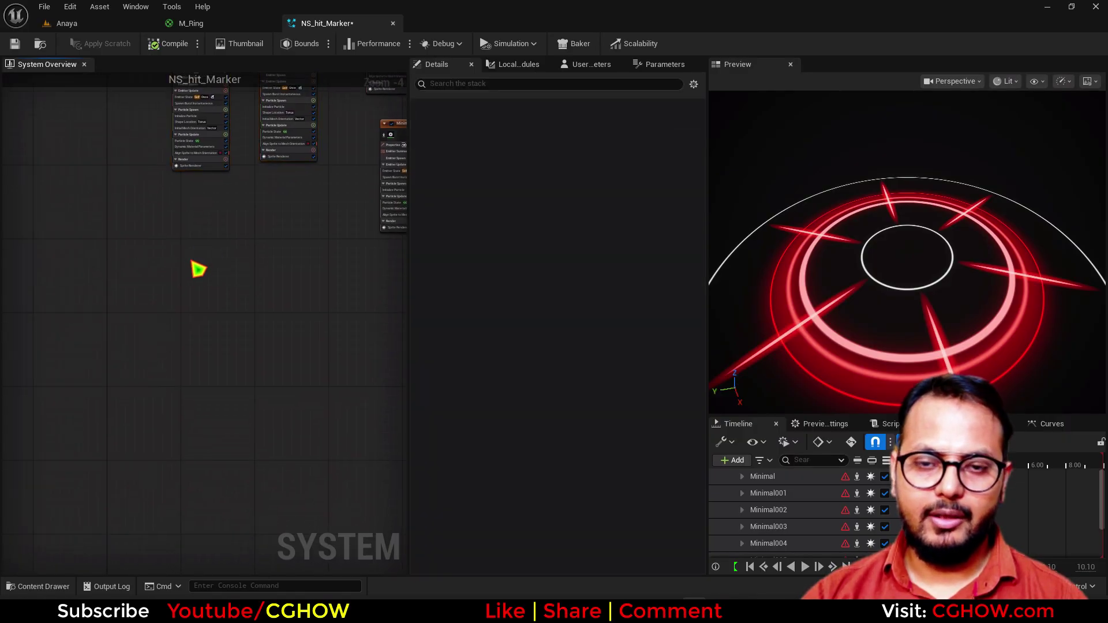
pyautogui.hotkey('ctrl', 'v')
pyautogui.scroll(5, 212, 314)
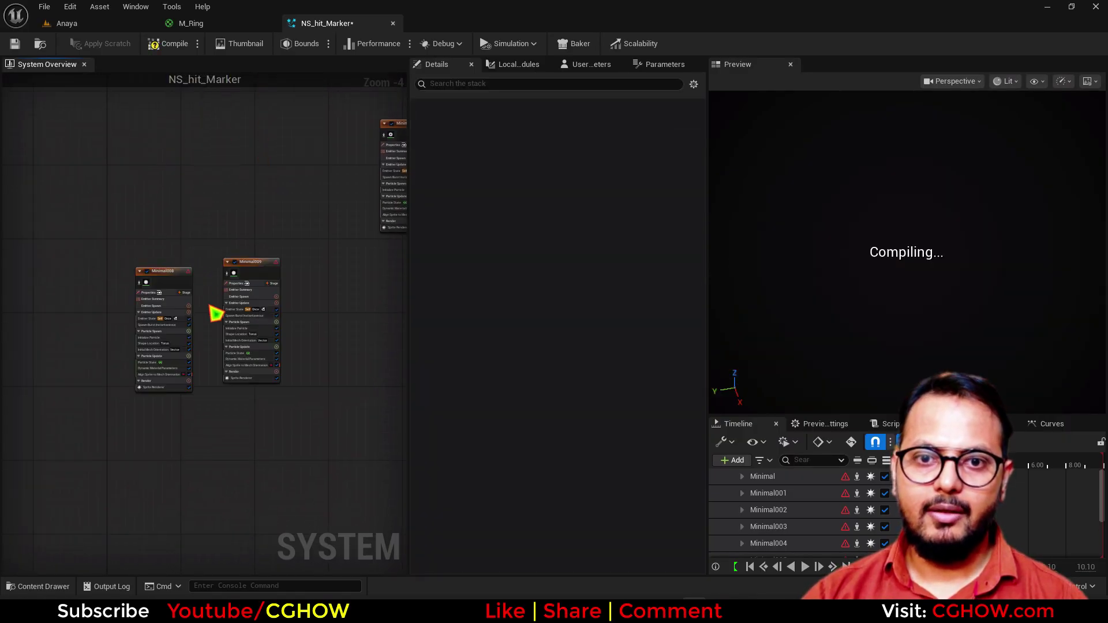
pyautogui.moveTo(179, 228); pyautogui.dragTo(228, 218)
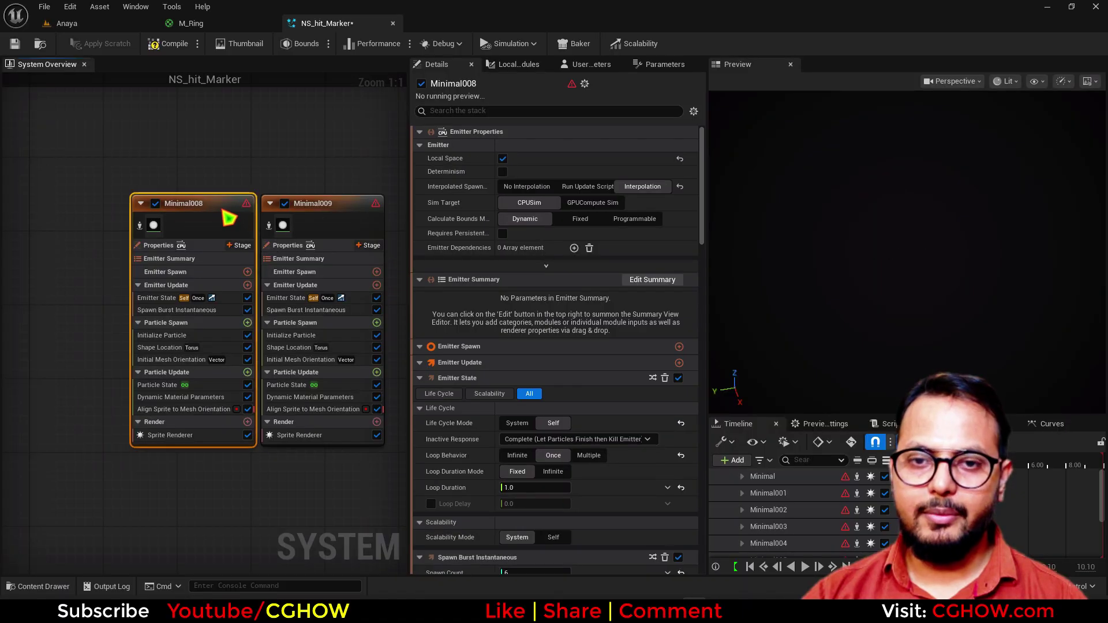
# - Set the Spawn Count in Spawn Burst Instantaneous to 50 for both Minimal008 and Minimal009
pyautogui.click(178, 310)
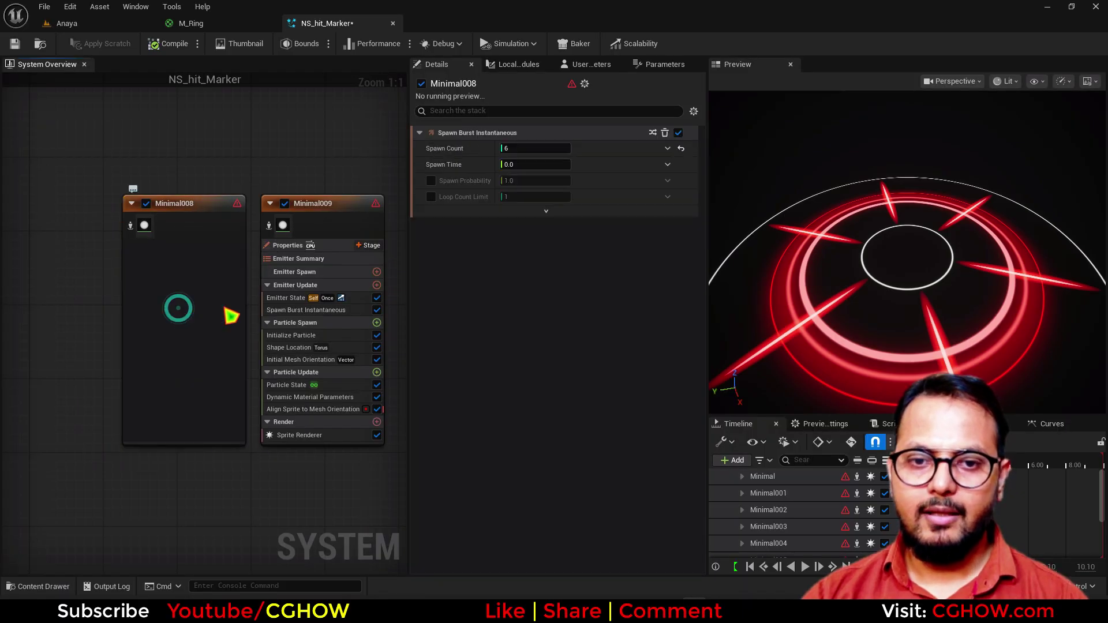
pyautogui.click(527, 153)
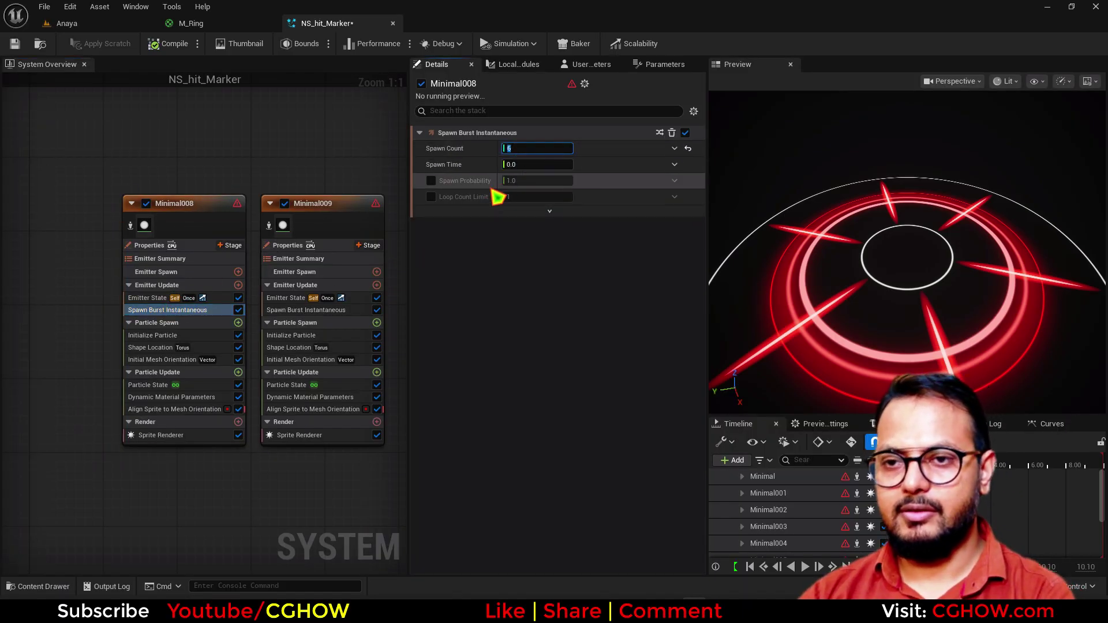
pyautogui.write('50')
pyautogui.click(294, 310)
pyautogui.click(527, 148)
pyautogui.write('50')
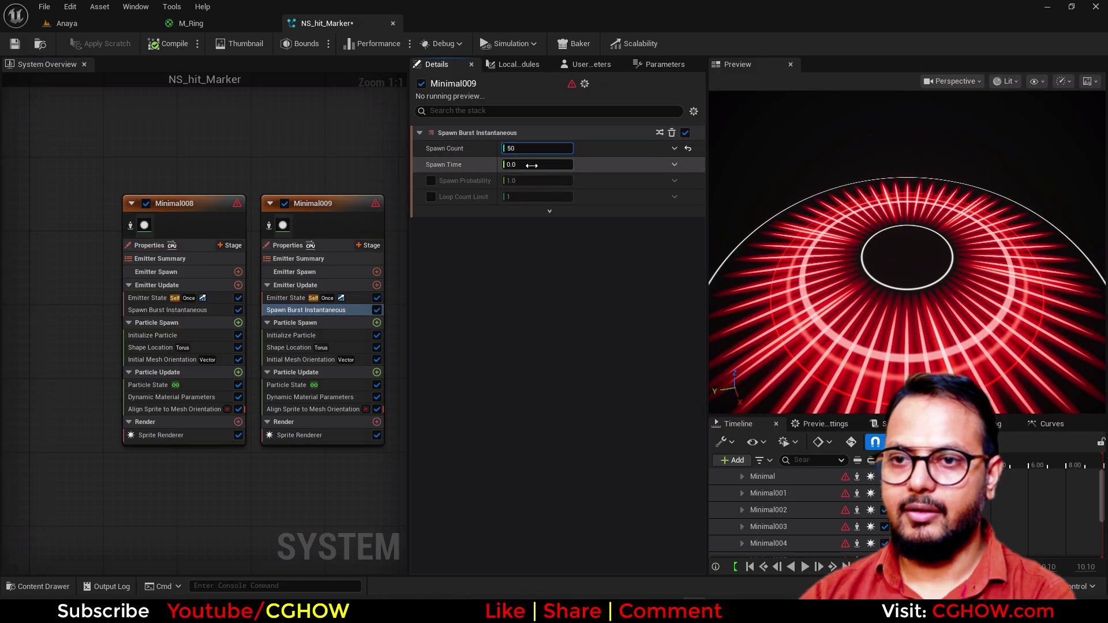
# - Shorten the sprites of Minimal008, and set the first Sprite Size value of Minimal009 to 50
pyautogui.click(173, 336)
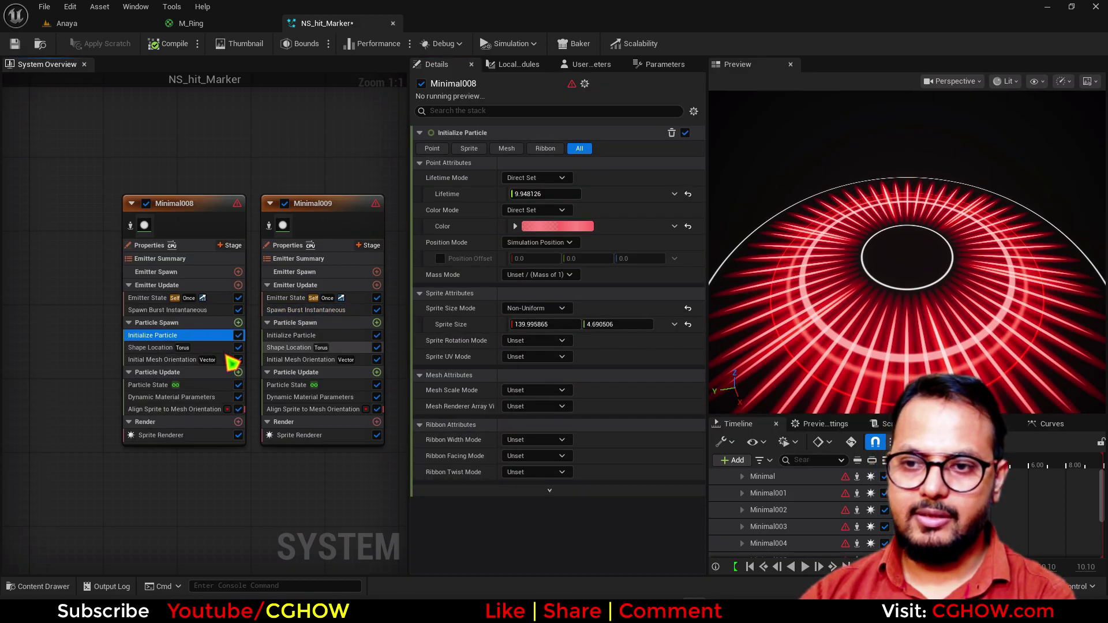
pyautogui.click(536, 325)
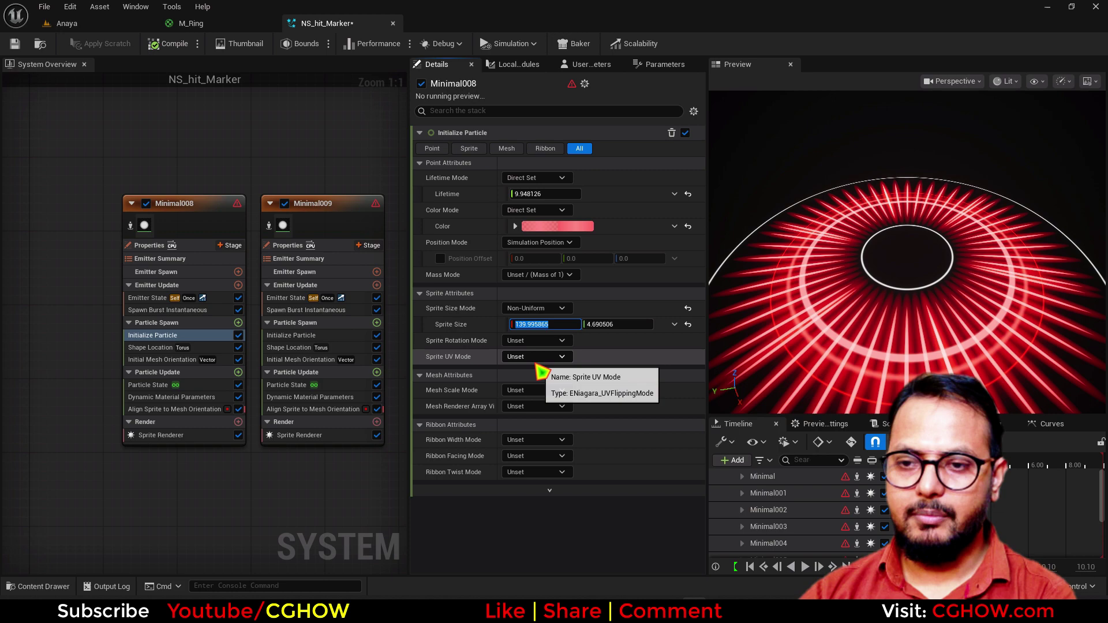
pyautogui.click(306, 335)
pyautogui.click(545, 325)
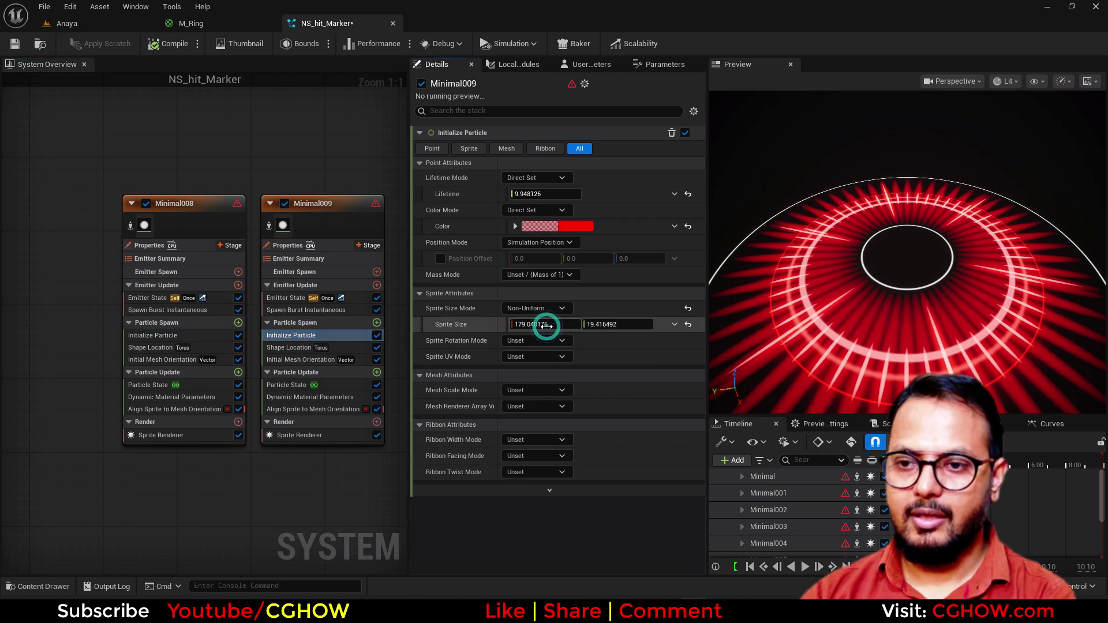
pyautogui.write('50')
pyautogui.press('Return')
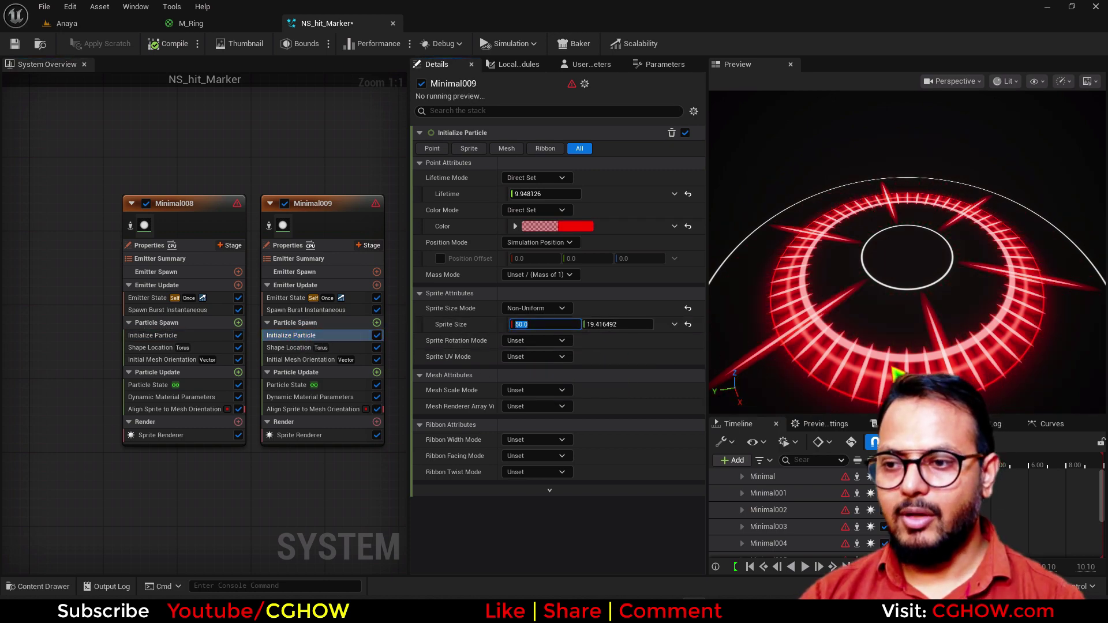
# - Set the second Sprite Size value to about 1.44 for Minimal008 and about 8.53 for Minimal009
pyautogui.moveTo(802, 363); pyautogui.dragTo(825, 359)
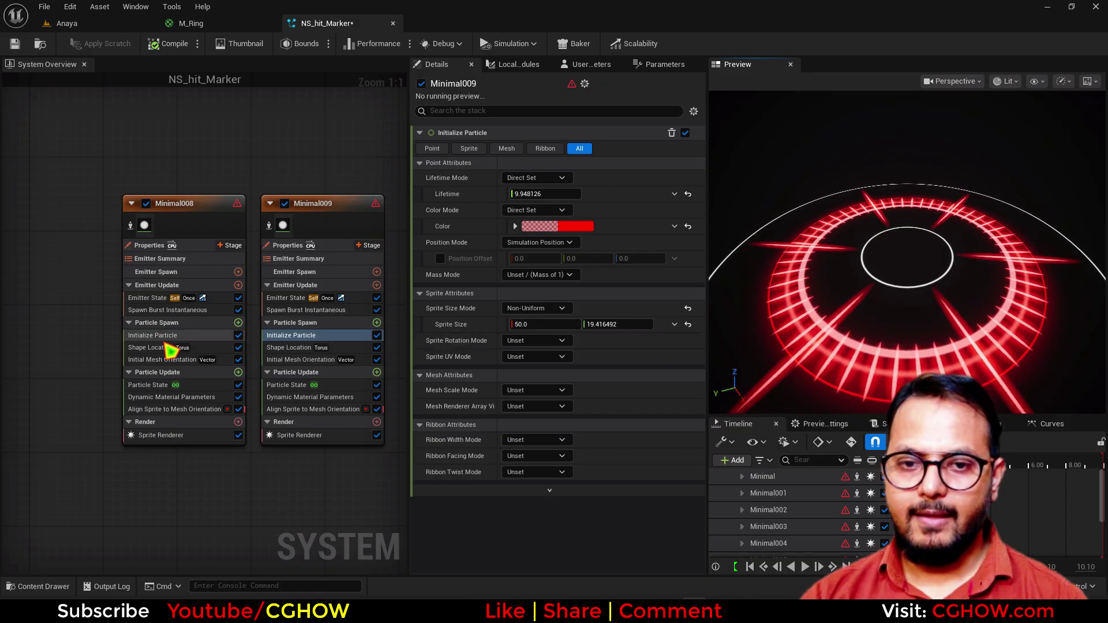
pyautogui.click(155, 340)
pyautogui.click(617, 324)
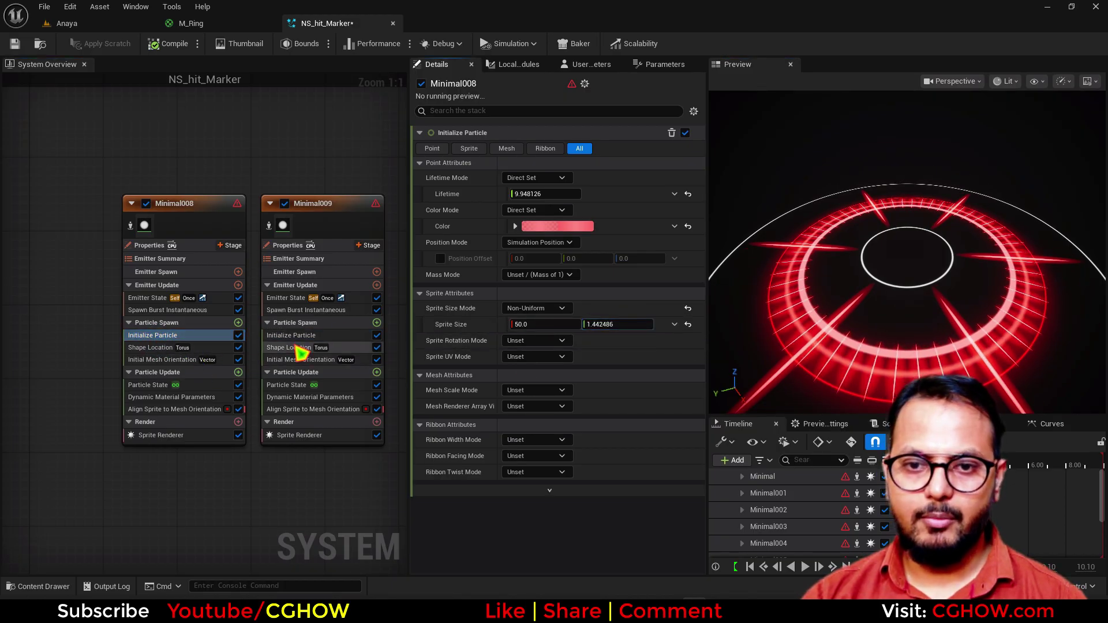
pyautogui.click(291, 335)
pyautogui.click(617, 324)
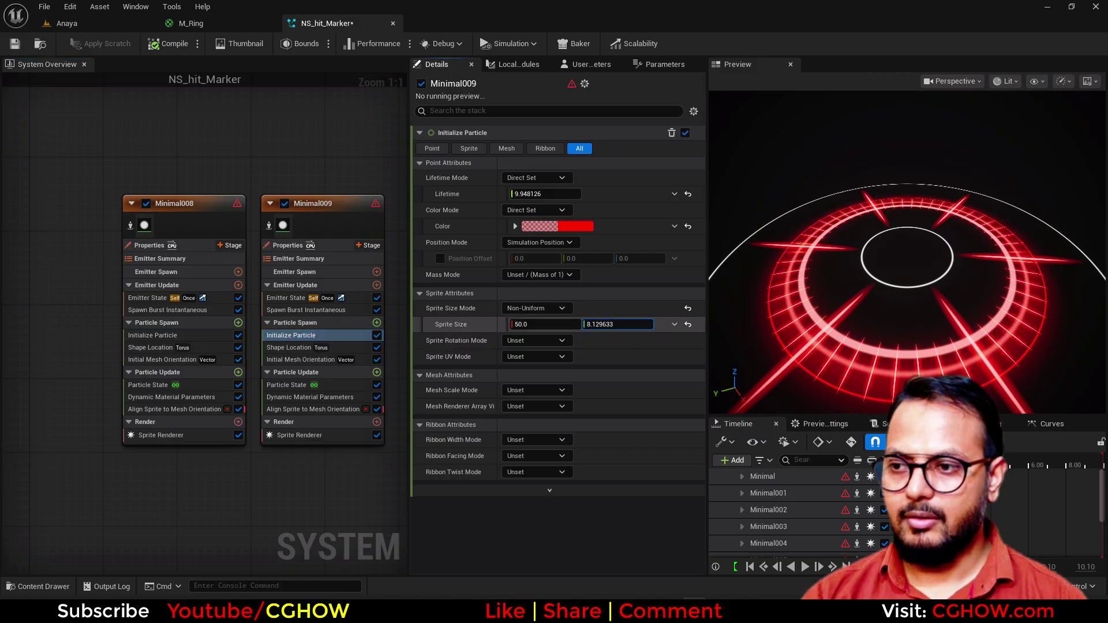
pyautogui.moveTo(955, 287); pyautogui.dragTo(996, 288)
# - Switch Minimal008's Sprite Size Mode to Random Non-Uniform with a minimum of 20 by 0.8 and a maximum of 50 by 1
pyautogui.click(226, 337)
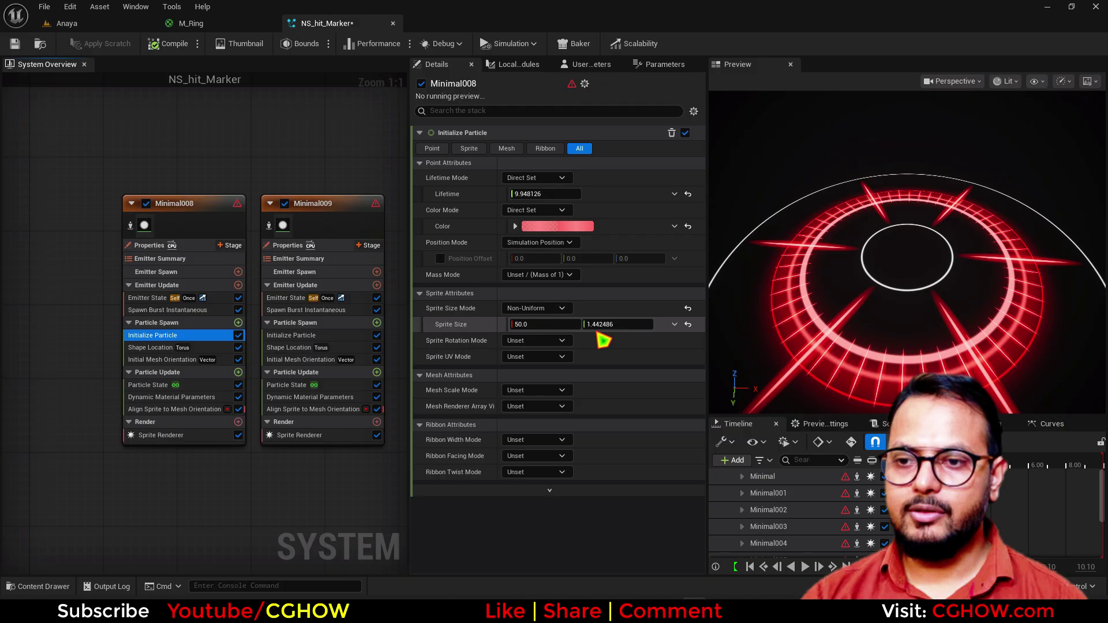
pyautogui.click(537, 308)
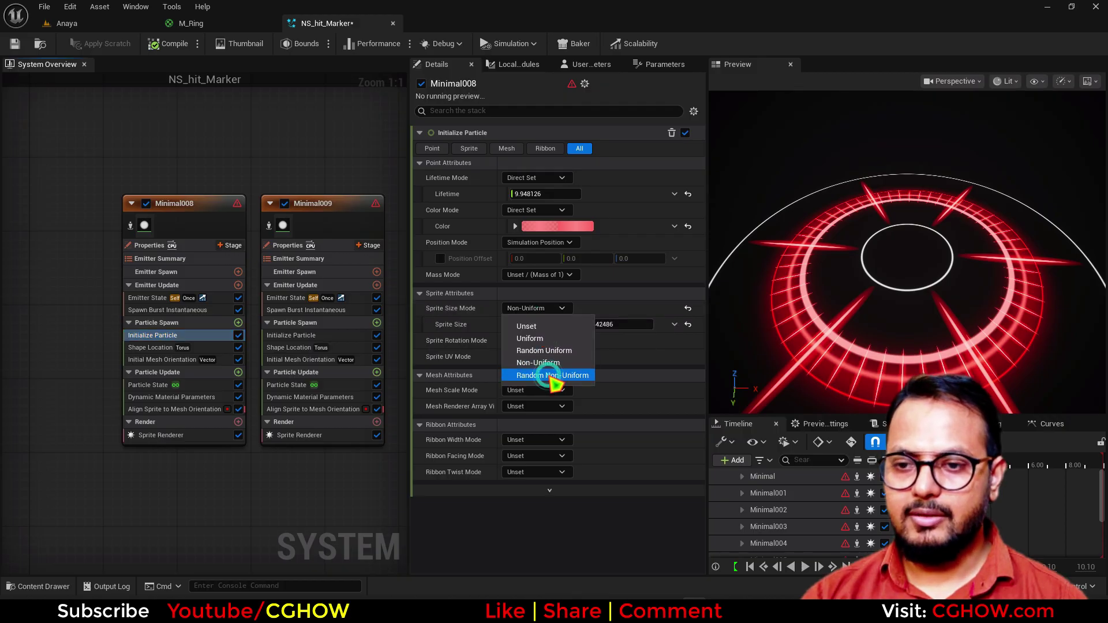
pyautogui.click(552, 376)
pyautogui.click(606, 324)
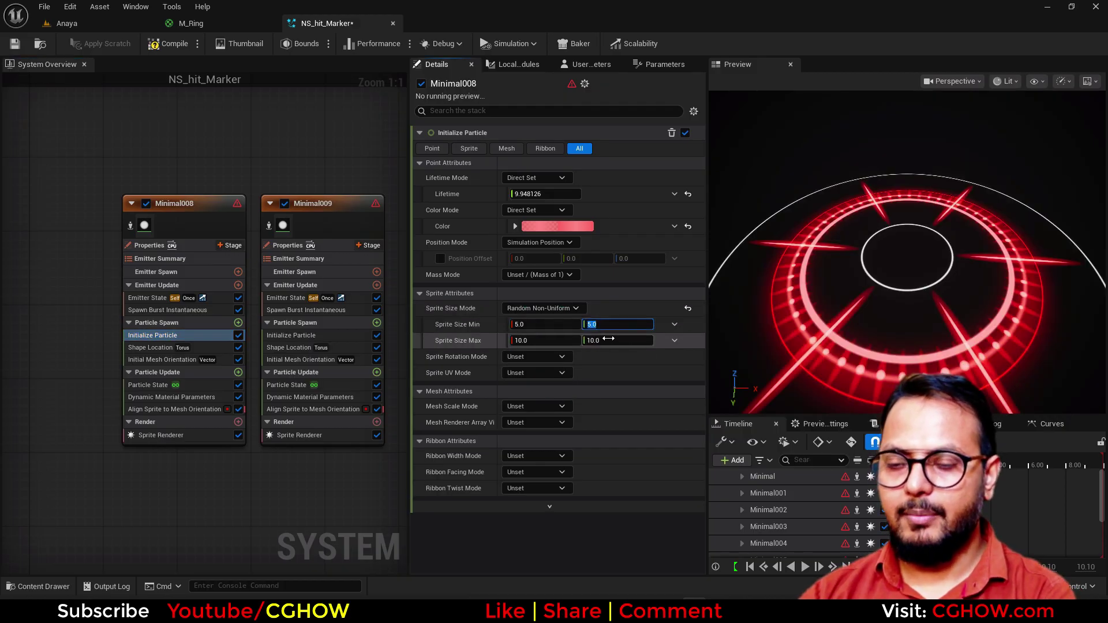
pyautogui.click(604, 341)
pyautogui.write('1')
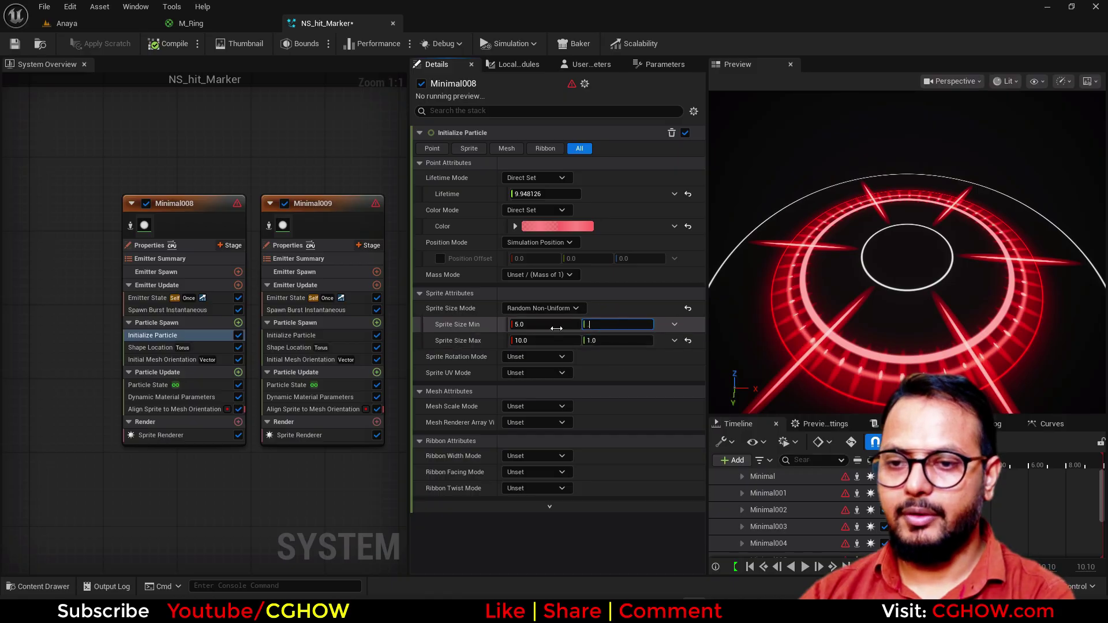
pyautogui.click(525, 341)
pyautogui.write('50')
pyautogui.click(524, 327)
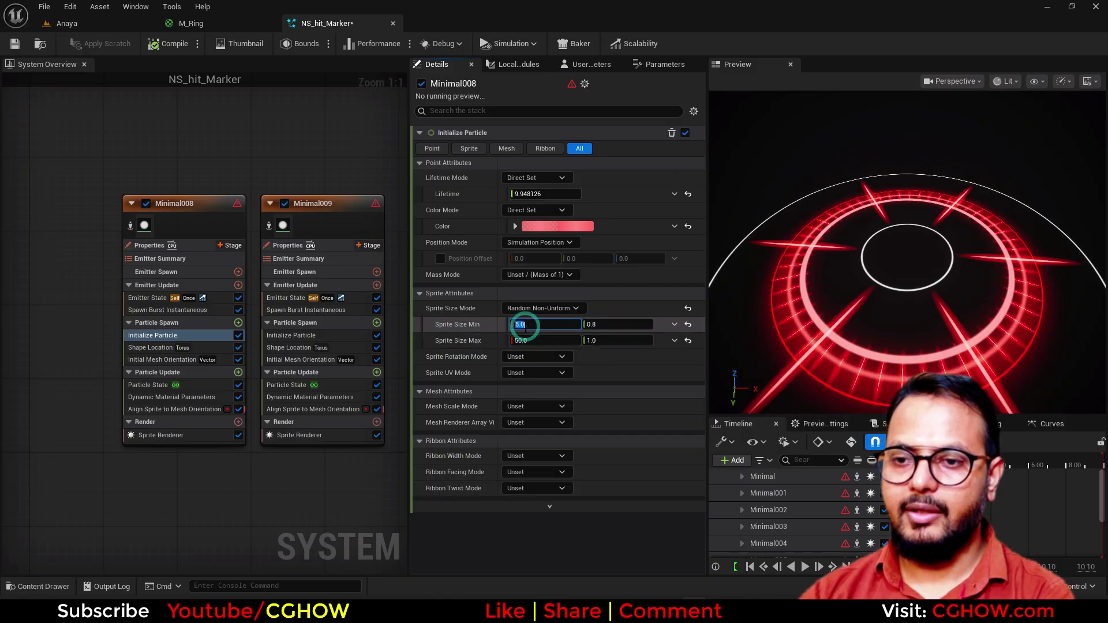
pyautogui.write('20')
pyautogui.press('Return')
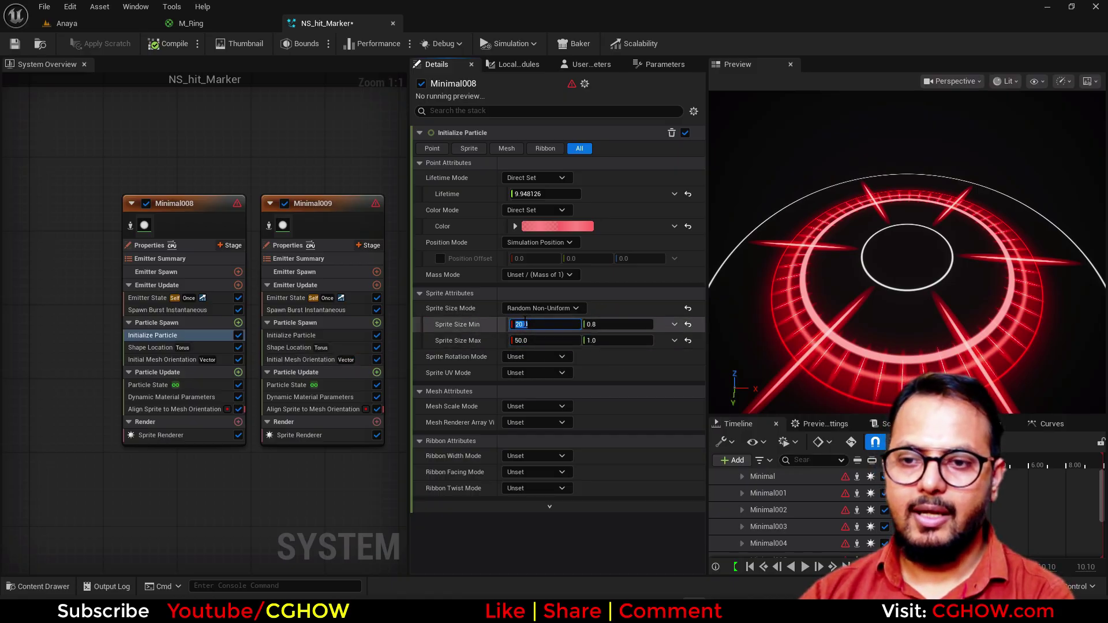
# - Switch Minimal009's Sprite Size Mode to Random Non-Uniform with a minimum of 20 by 0.5 and a maximum of 50 by 1
pyautogui.click(305, 336)
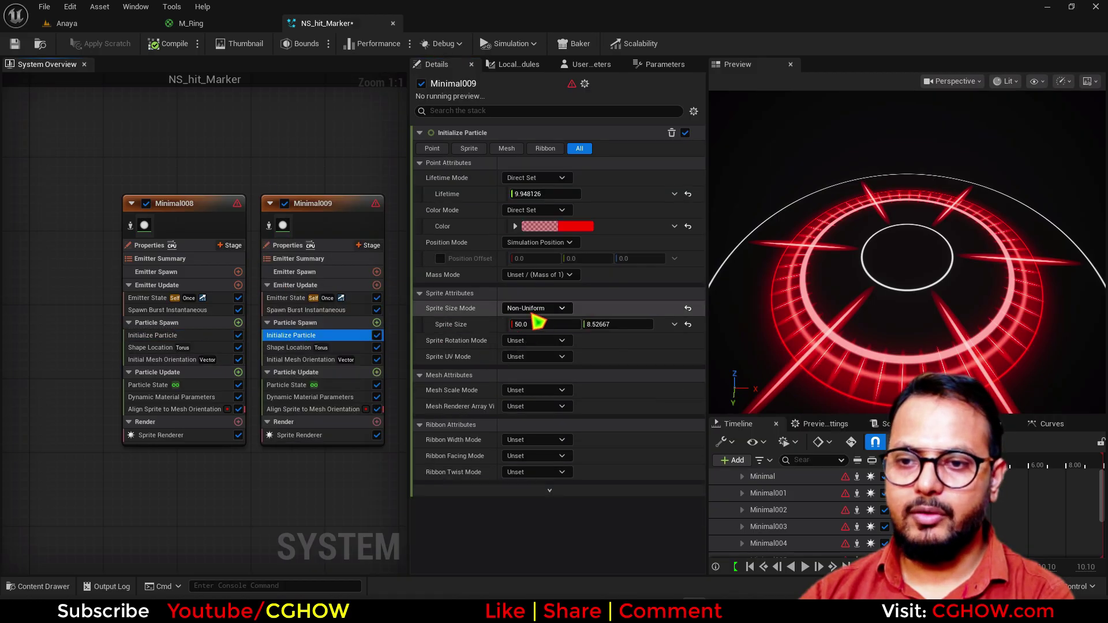
pyautogui.click(550, 308)
pyautogui.click(553, 375)
pyautogui.click(539, 324)
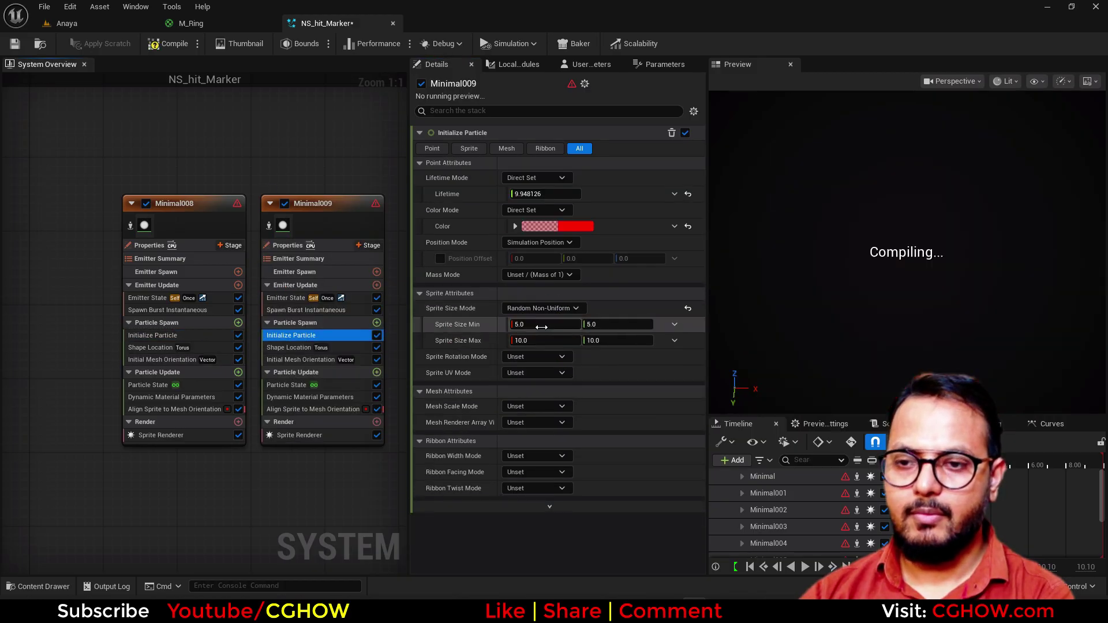
pyautogui.write('20')
pyautogui.click(600, 339)
pyautogui.write('1')
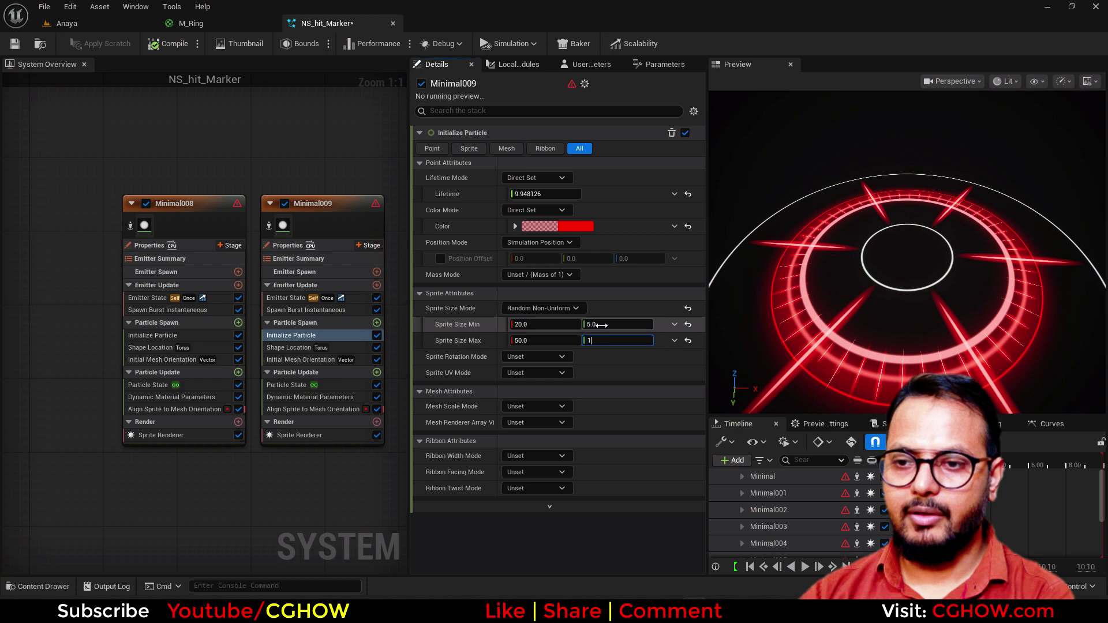
pyautogui.click(601, 325)
pyautogui.write('.5')
pyautogui.press('Return')
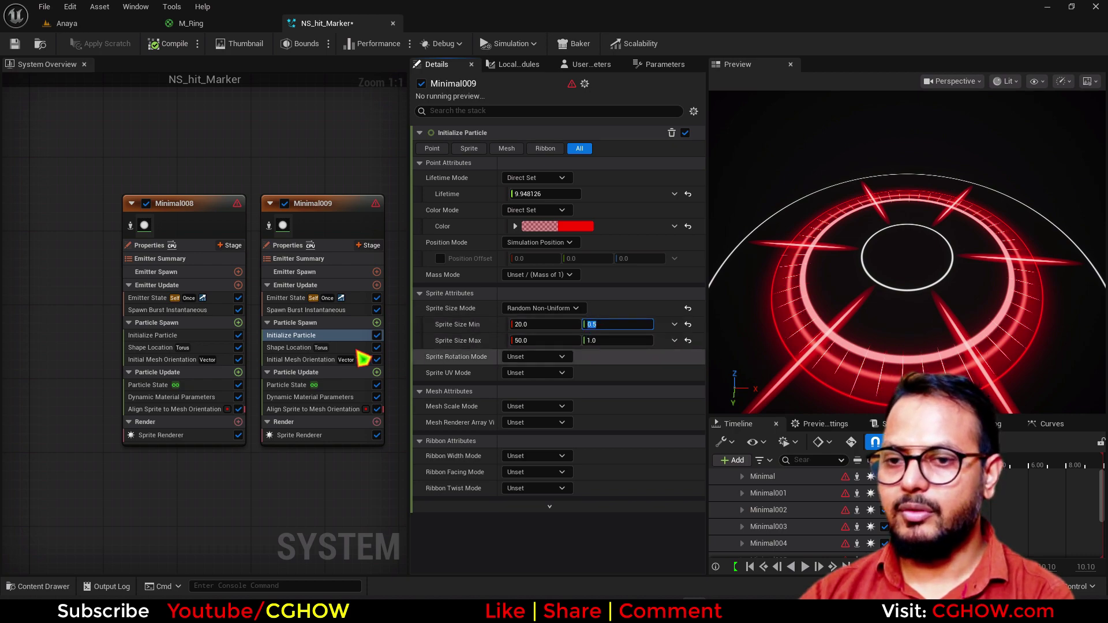
# - Adjust Minimal008's Sprite Size Min to about 13.5 by 0.744 and the second Sprite Size Max value to about 1.32
pyautogui.click(154, 336)
pyautogui.moveTo(533, 327); pyautogui.dragTo(519, 327)
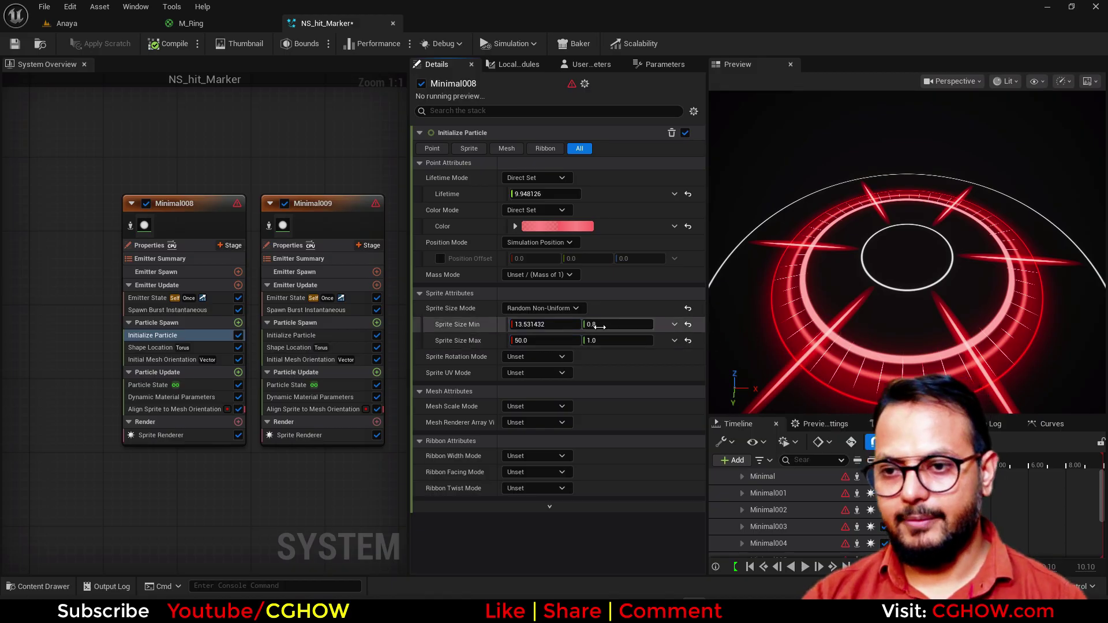
pyautogui.press('Return')
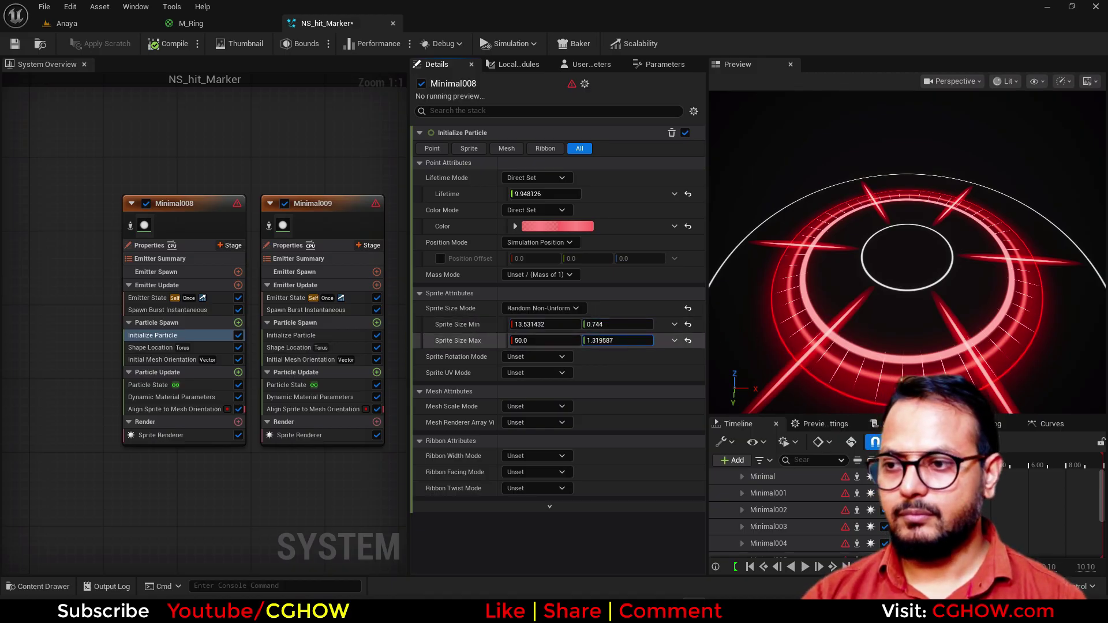
# - Increase Minimal009's Sprite Size Max to about 74.9 by 3.23
pyautogui.click(308, 337)
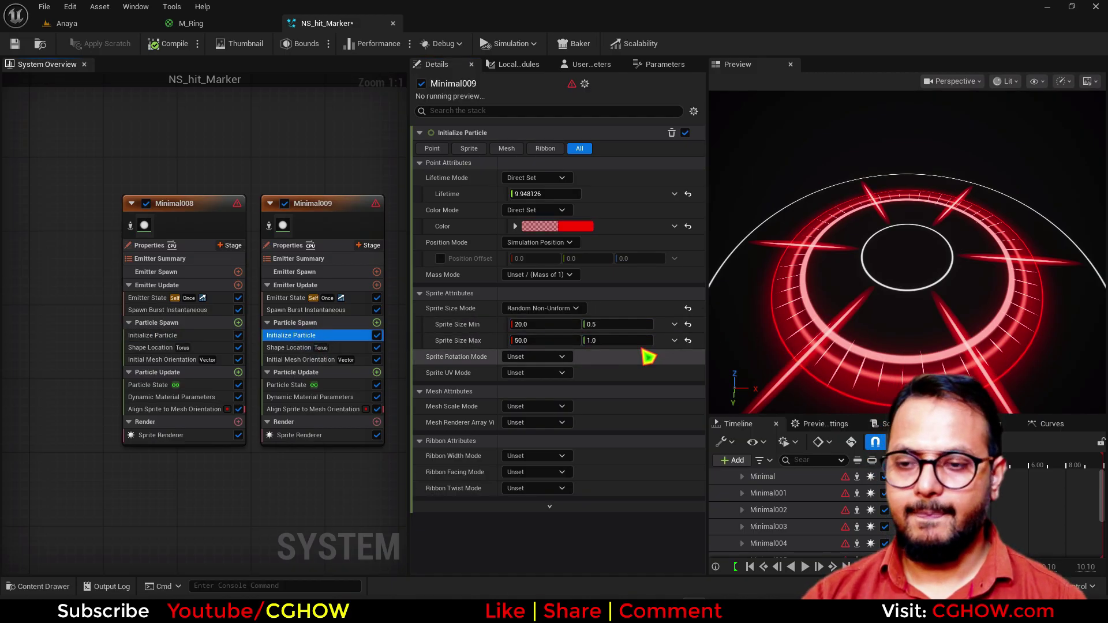
pyautogui.moveTo(623, 343); pyautogui.dragTo(630, 343)
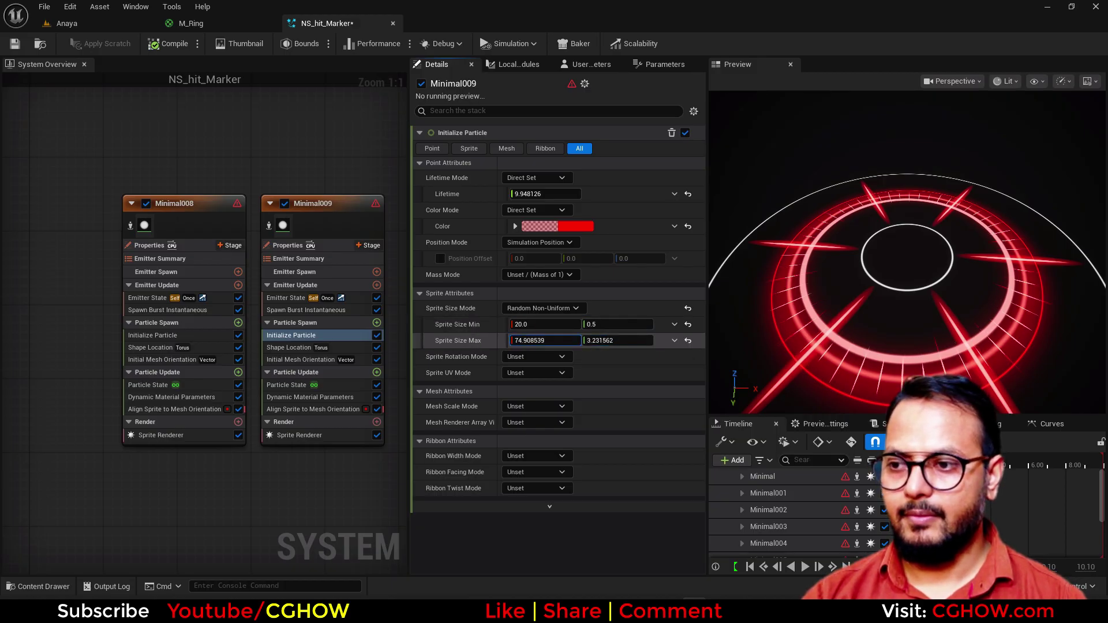
pyautogui.scroll(-4, 842, 323)
pyautogui.moveTo(843, 323); pyautogui.dragTo(857, 341)
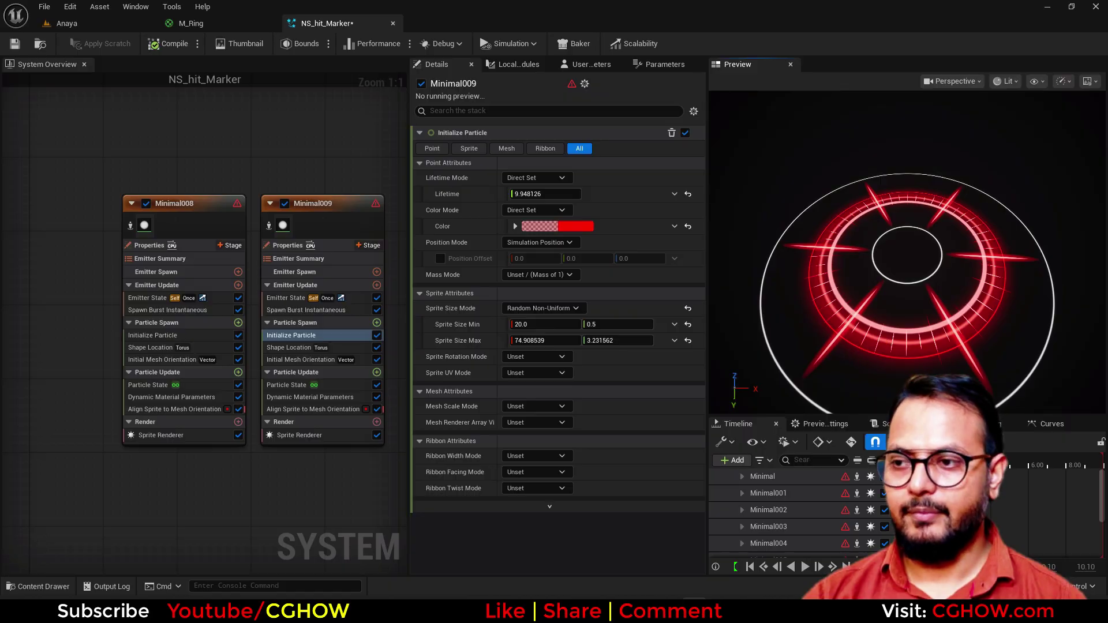
# - Duplicate the Minimal009 emitter into the empty area below it and isolate the copy in the preview
pyautogui.moveTo(278, 464); pyautogui.dragTo(202, 443, button='right')
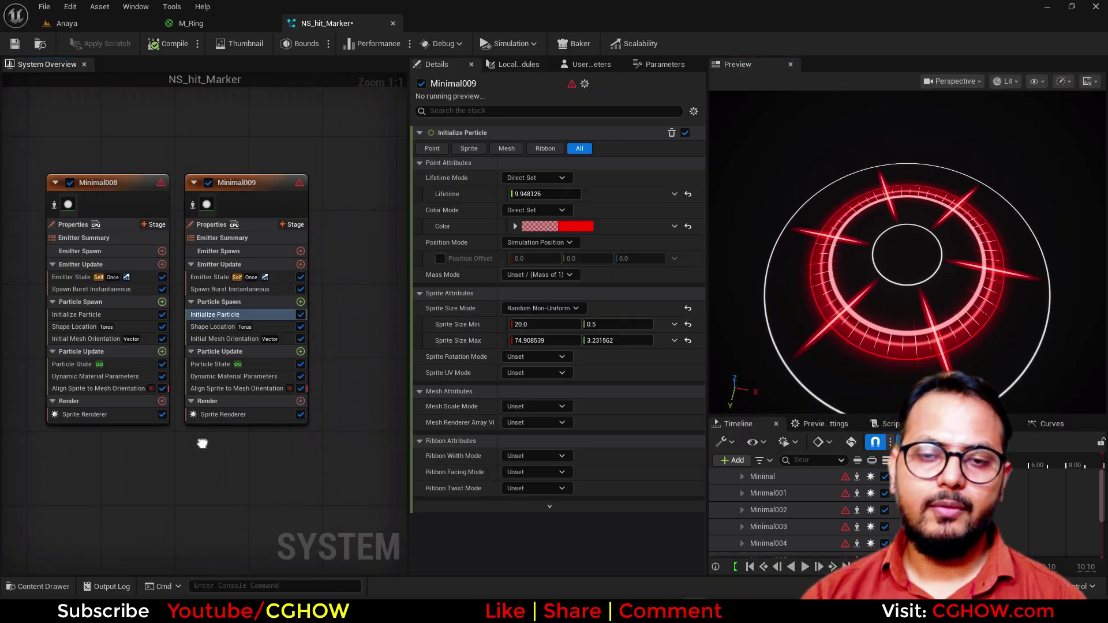
pyautogui.scroll(-3, 229, 210)
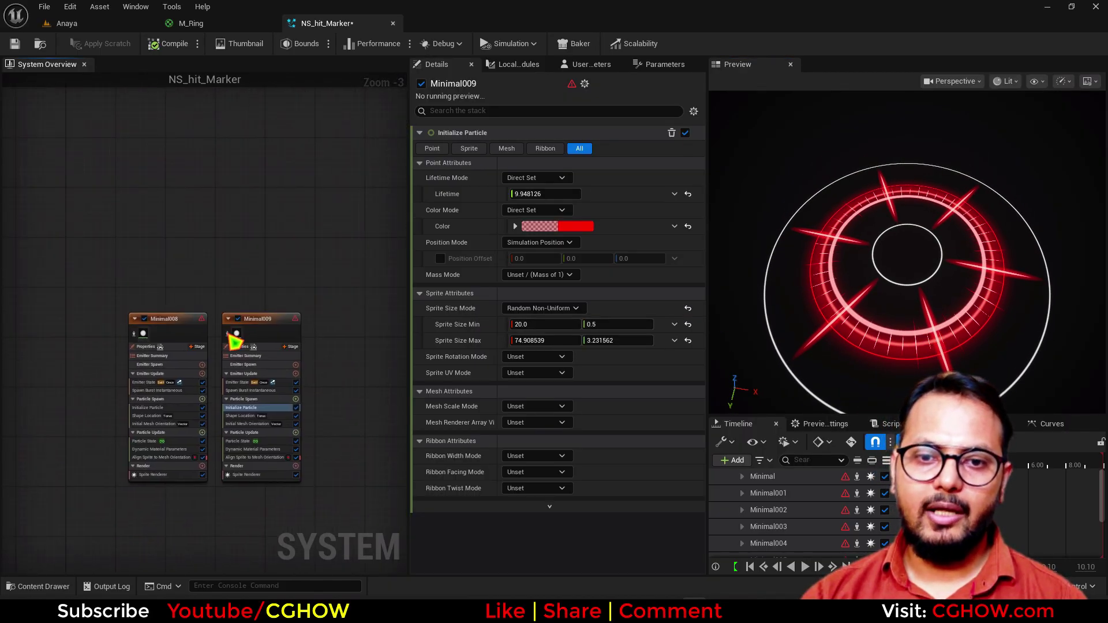
pyautogui.click(263, 319)
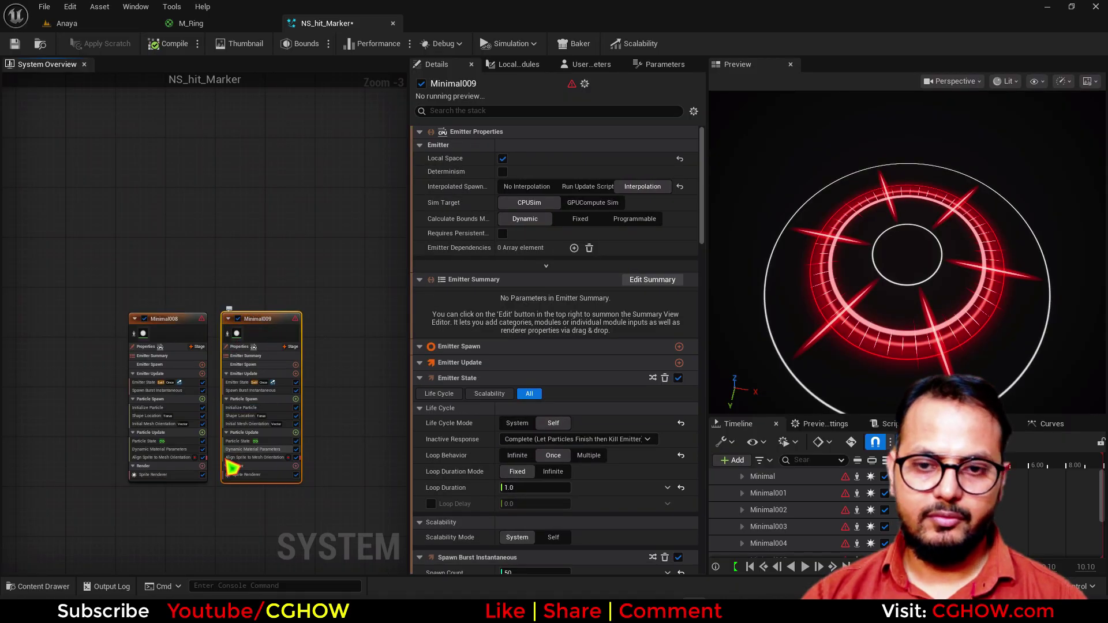
pyautogui.moveTo(223, 524); pyautogui.dragTo(242, 368, button='right')
pyautogui.click(242, 368)
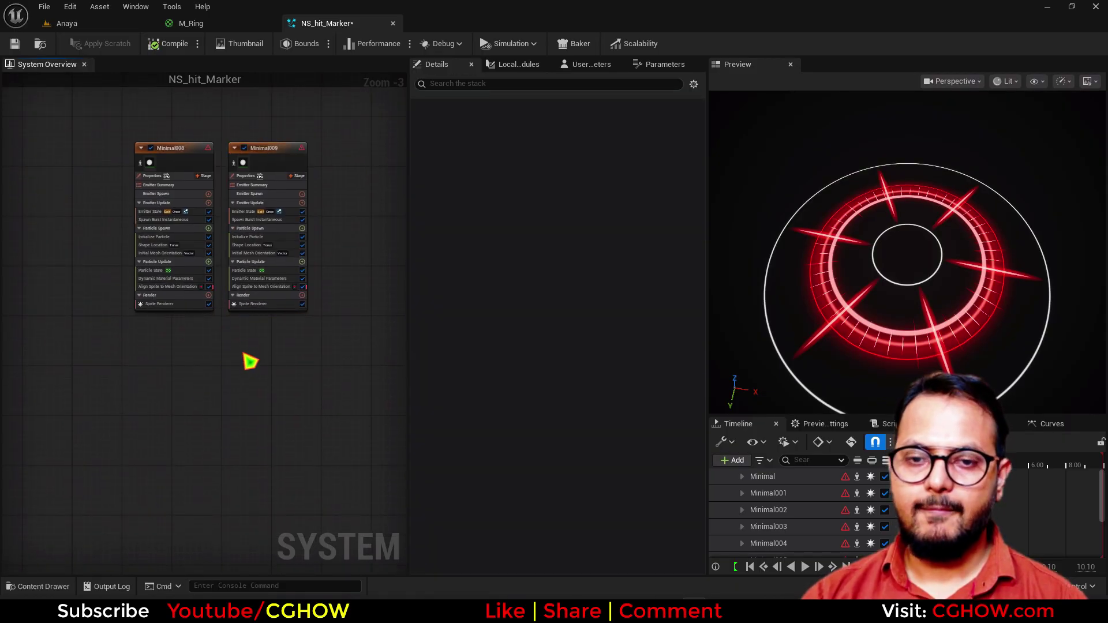
pyautogui.hotkey('ctrl', 'v')
pyautogui.scroll(-1, 240, 382)
pyautogui.scroll(4, 241, 382)
pyautogui.click(240, 362)
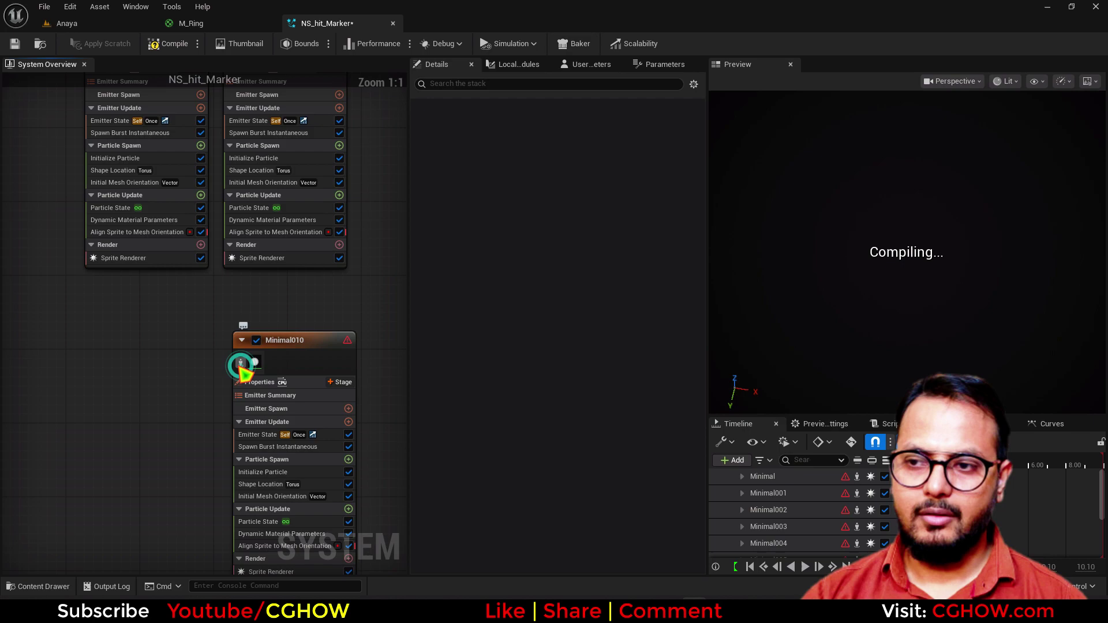
pyautogui.moveTo(181, 397); pyautogui.dragTo(166, 306, button='right')
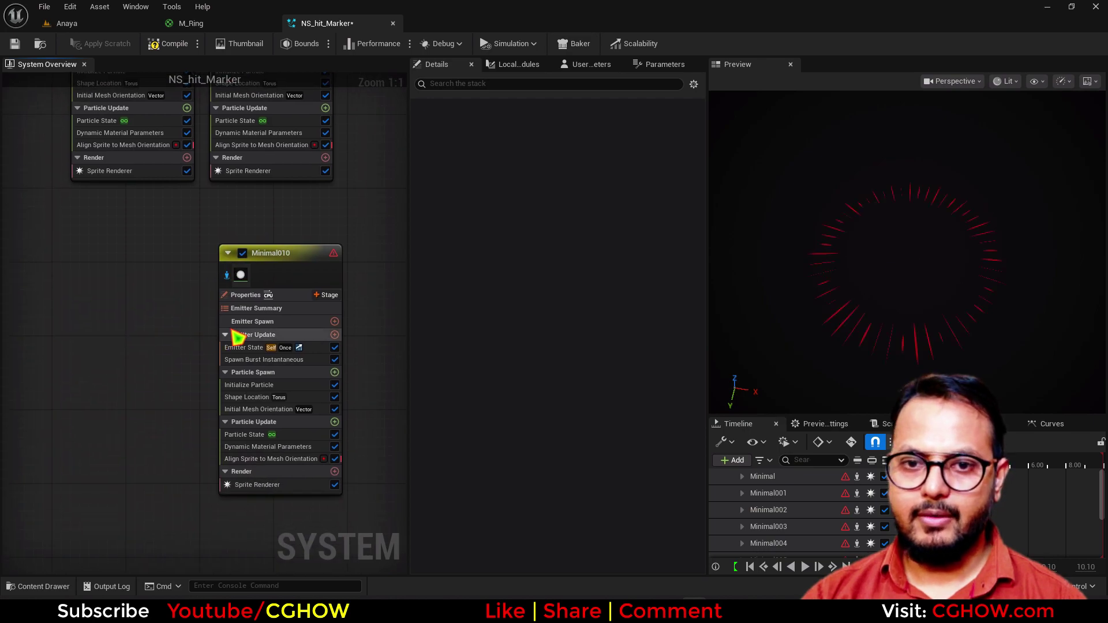
# - Increase Minimal010's Sprite Size Max to about 251.8 by 4.96 and end its isolation to show all emitters
pyautogui.click(256, 387)
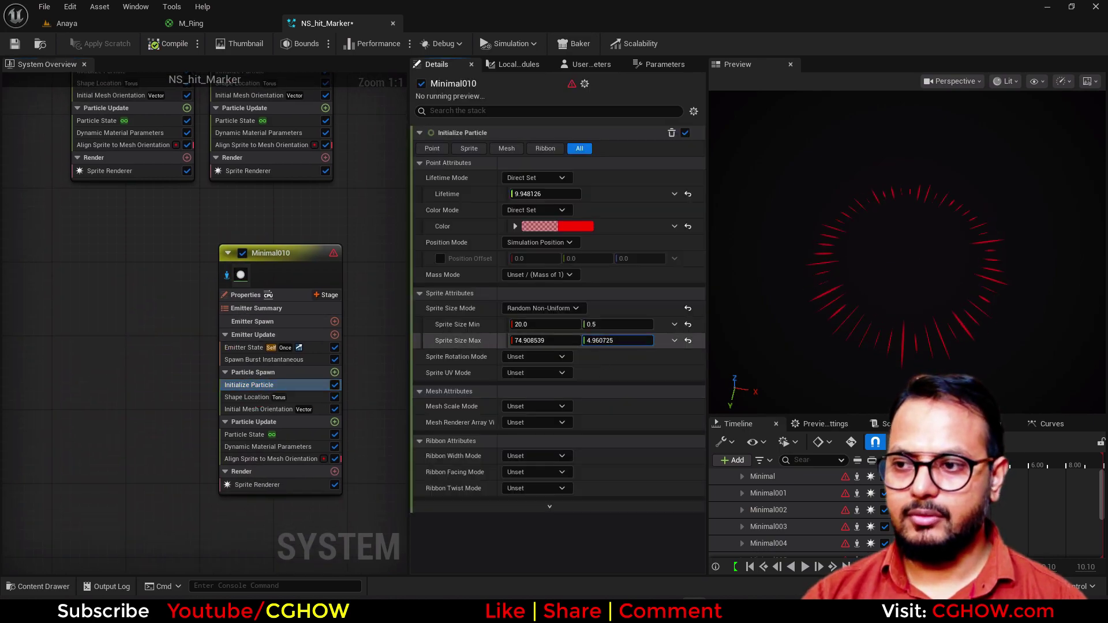
pyautogui.moveTo(538, 341); pyautogui.dragTo(600, 341)
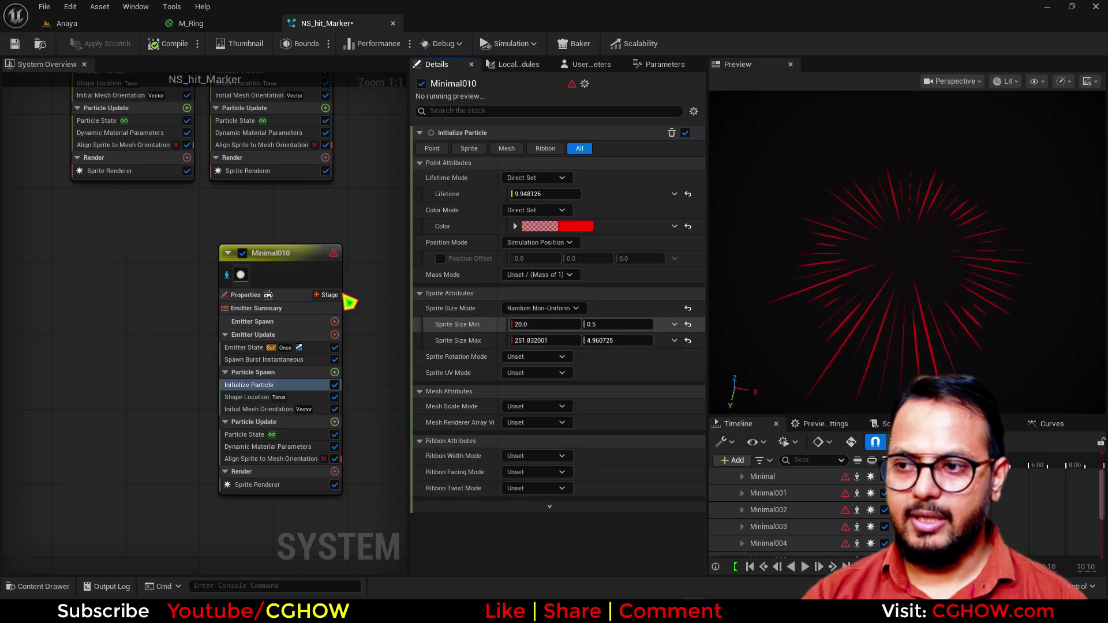
pyautogui.click(227, 277)
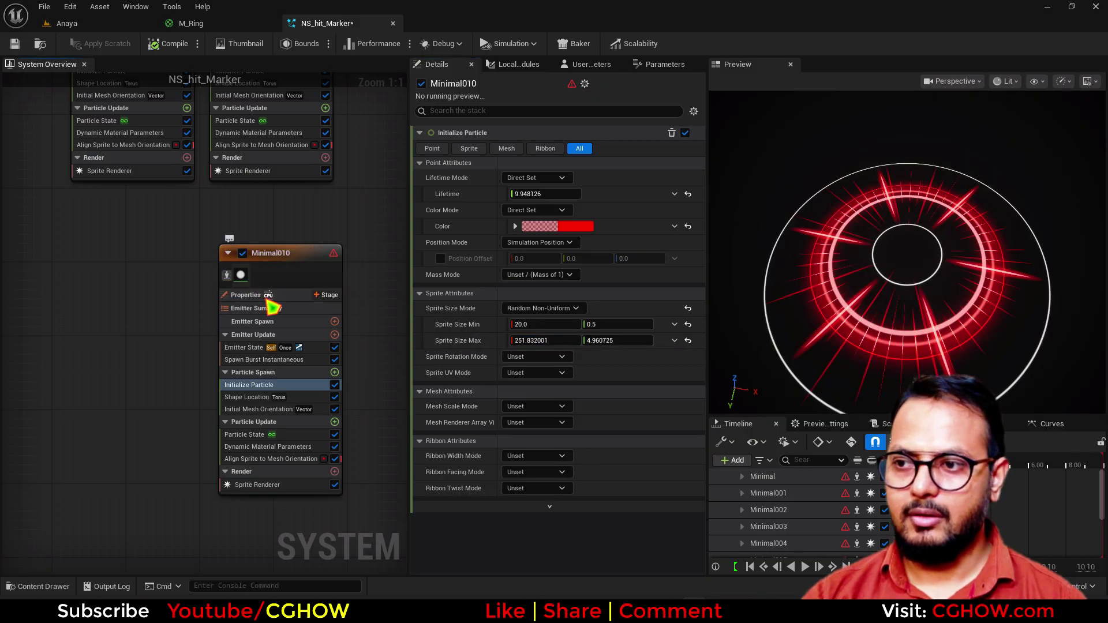
# - Widen Minimal010's second Sprite Size Max value to about 14.98 and lower its color alpha to about 0.048
pyautogui.moveTo(611, 340)
pyautogui.mouseDown()
pyautogui.moveTo(646, 341)
pyautogui.moveTo(615, 340)
pyautogui.mouseUp()
pyautogui.click(515, 225)
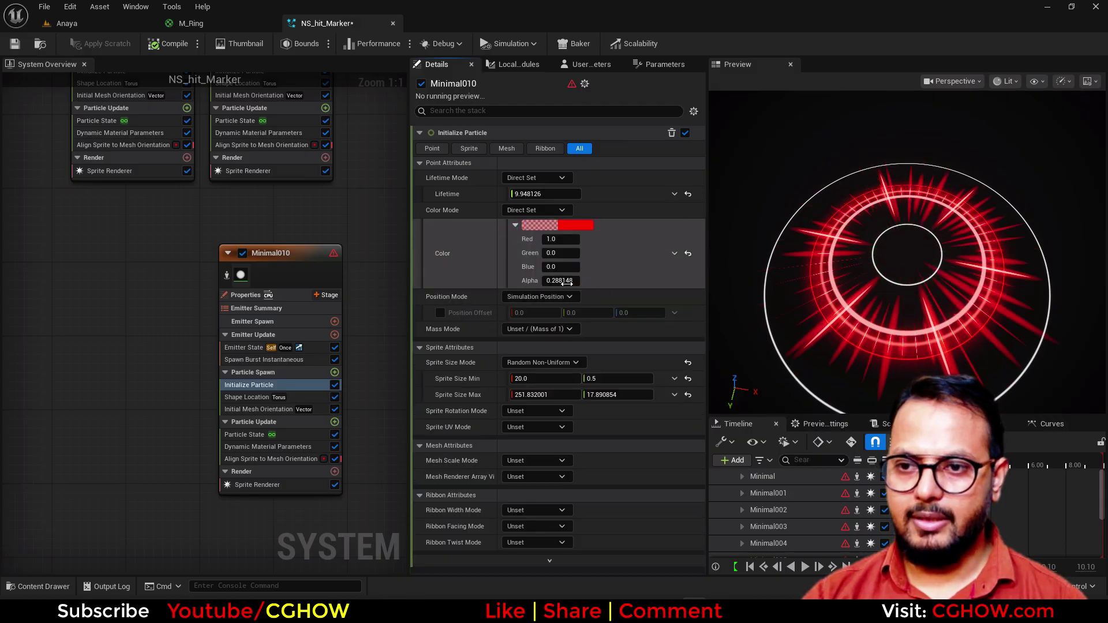
pyautogui.moveTo(566, 282)
pyautogui.mouseDown()
pyautogui.moveTo(544, 282)
pyautogui.moveTo(577, 281)
pyautogui.moveTo(560, 281)
pyautogui.mouseUp()
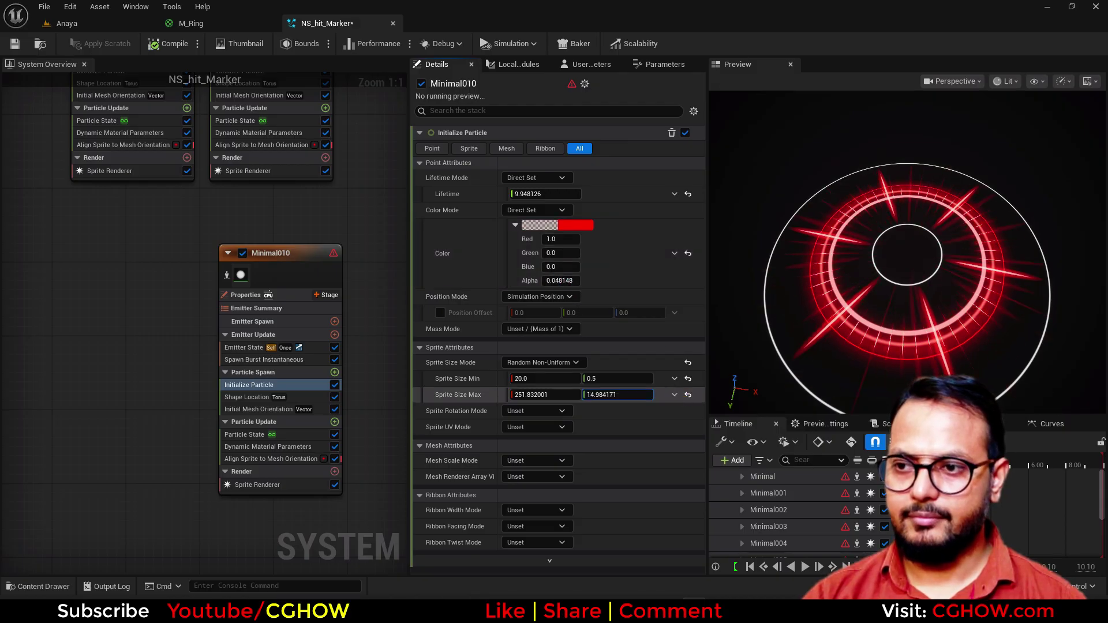
# - Examine the hit marker in the preview and the Anaya level, and review the full emitter layout of NS_hit_Marker
pyautogui.moveTo(903, 321); pyautogui.dragTo(1028, 297)
pyautogui.click(98, 24)
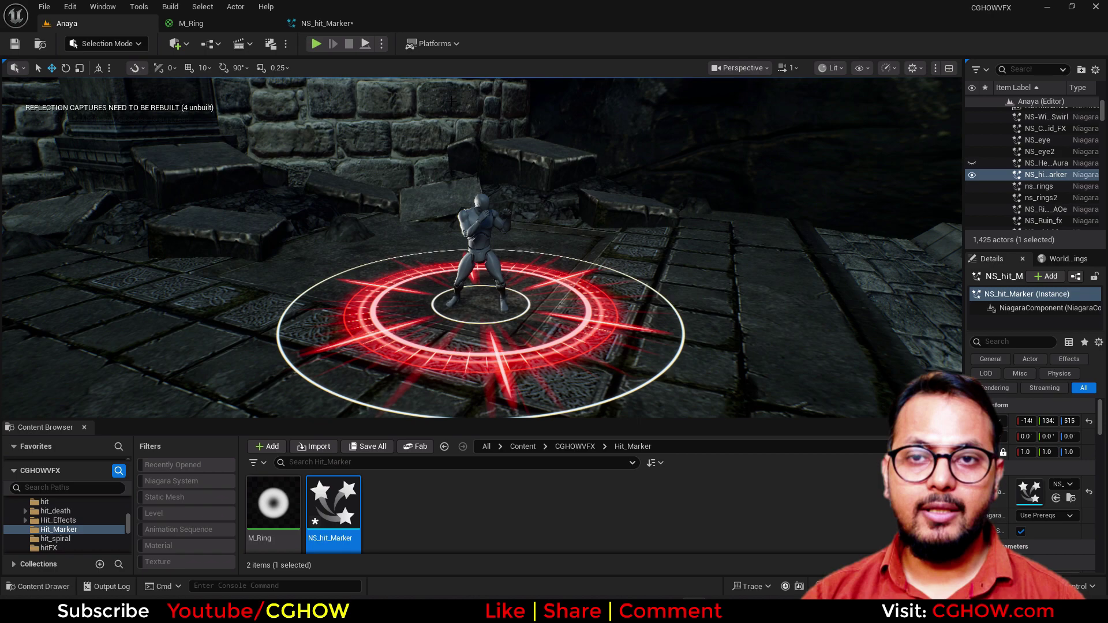
pyautogui.click(335, 24)
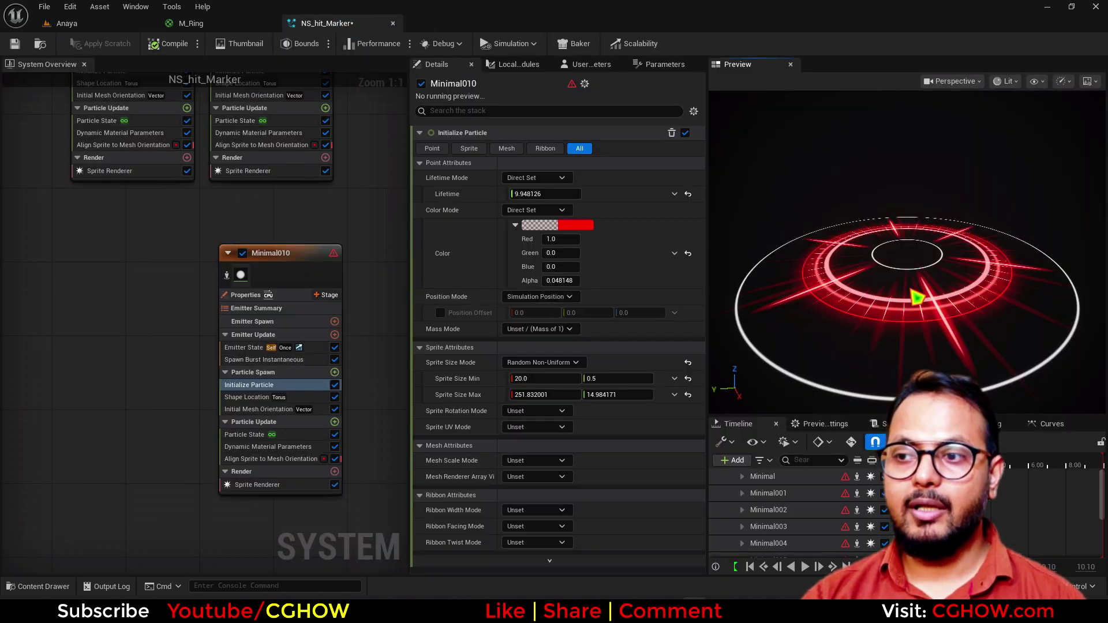
pyautogui.moveTo(884, 301); pyautogui.dragTo(817, 309)
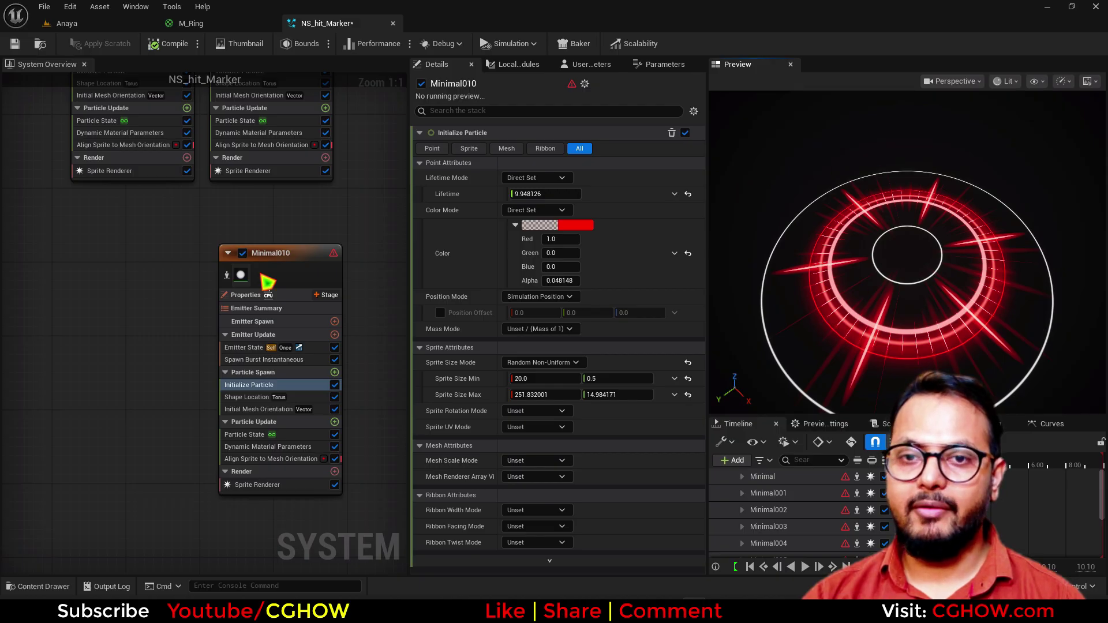
pyautogui.scroll(-5, 214, 300)
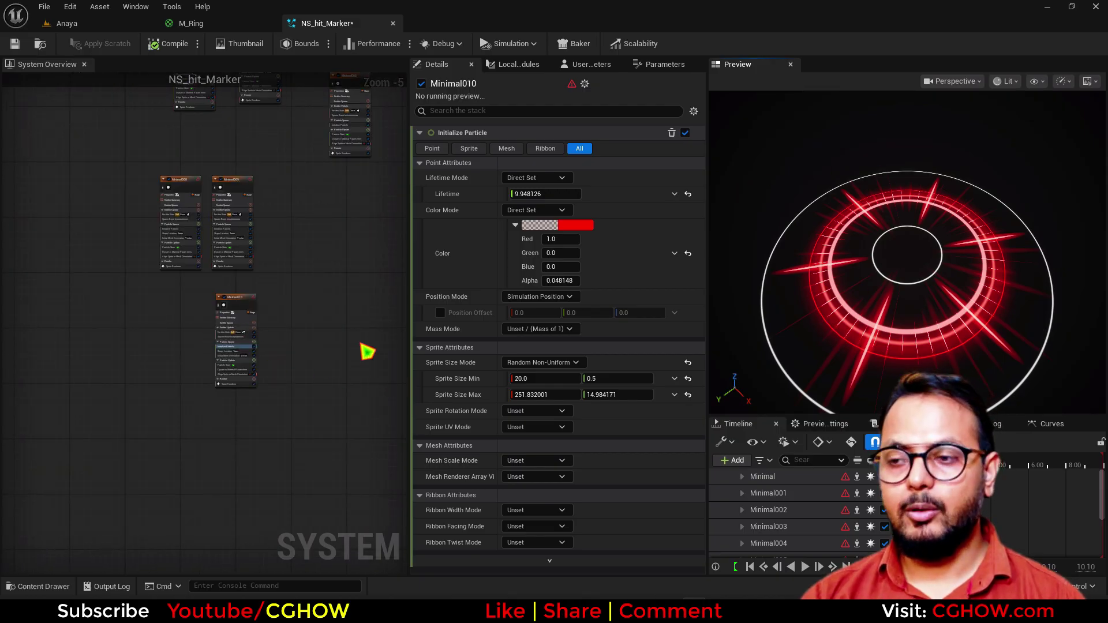
pyautogui.moveTo(335, 304); pyautogui.dragTo(307, 584, button='right')
pyautogui.scroll(-2, 296, 463)
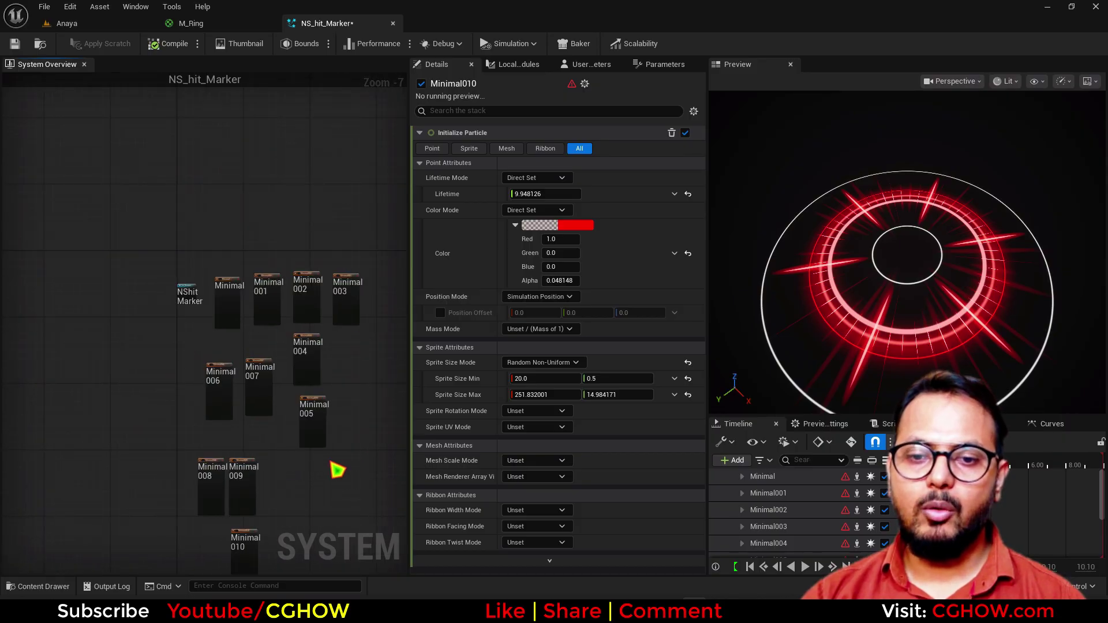
pyautogui.moveTo(330, 461); pyautogui.dragTo(309, 318, button='right')
pyautogui.moveTo(798, 345); pyautogui.dragTo(826, 345, button='right')
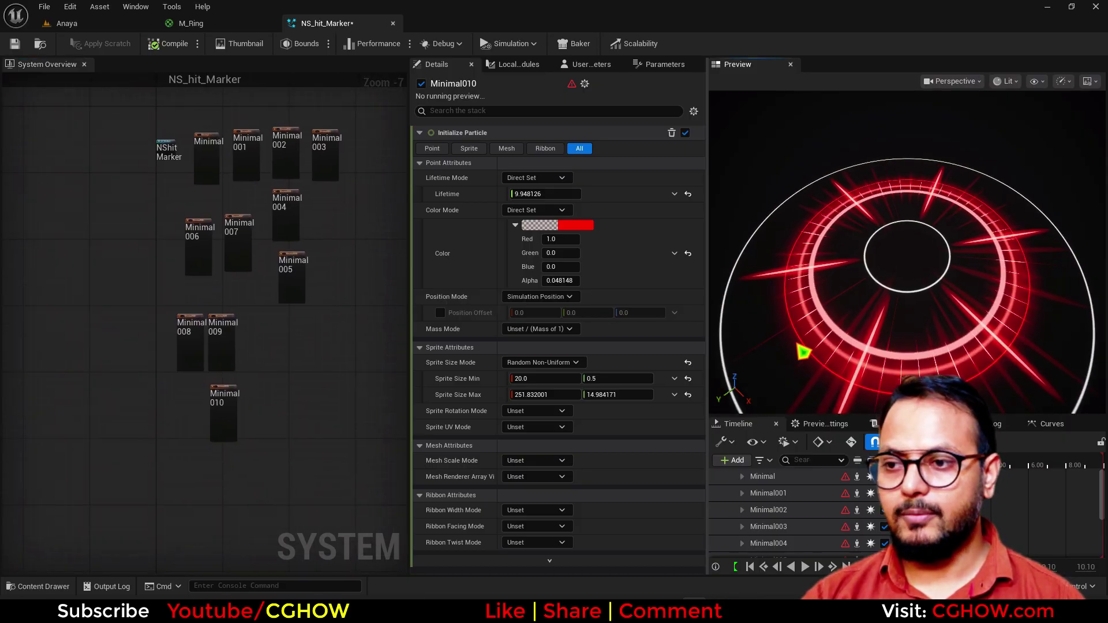
# - Examine the layered rings and radial lines of the hit marker from several angles and distances in the preview
pyautogui.moveTo(798, 345); pyautogui.dragTo(981, 317)
pyautogui.moveTo(796, 350); pyautogui.dragTo(772, 350, button='right')
pyautogui.moveTo(796, 350); pyautogui.dragTo(980, 366)
pyautogui.moveTo(812, 367); pyautogui.dragTo(854, 367, button='right')
pyautogui.moveTo(803, 352); pyautogui.dragTo(842, 349)
pyautogui.moveTo(808, 351); pyautogui.dragTo(831, 351, button='right')
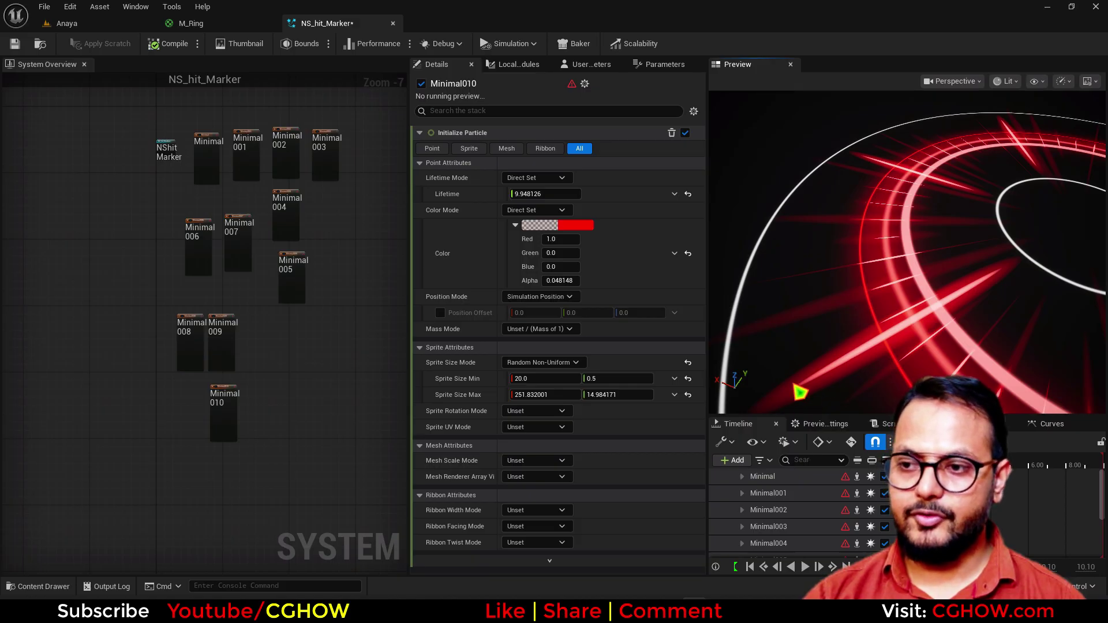
pyautogui.moveTo(985, 307); pyautogui.dragTo(936, 307, button='right')
pyautogui.moveTo(986, 307); pyautogui.dragTo(897, 308, button='middle')
# - Duplicate the Minimal003 emitter into the empty space beside the original
pyautogui.scroll(-4, 86, 438)
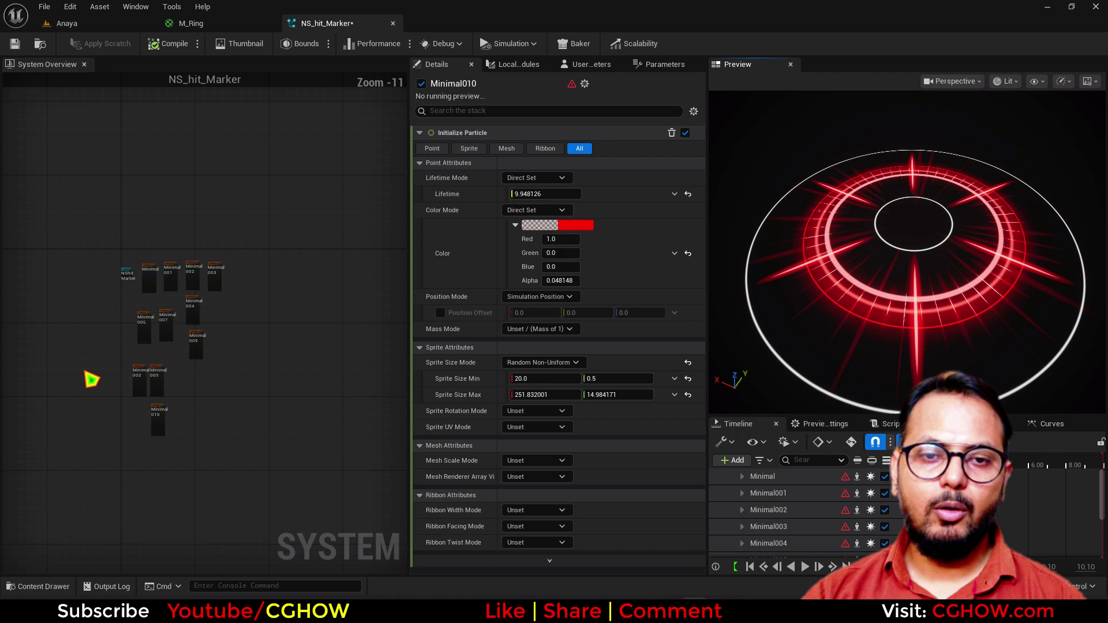
pyautogui.scroll(5, 151, 317)
pyautogui.scroll(4, 173, 309)
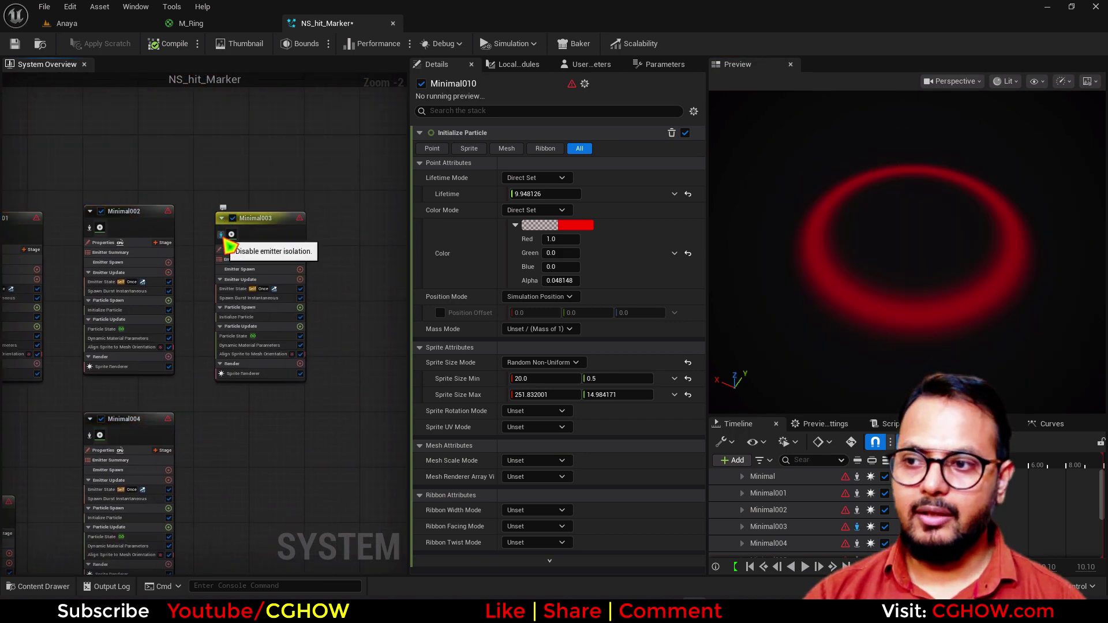
pyautogui.click(257, 225)
pyautogui.moveTo(359, 210); pyautogui.dragTo(260, 216, button='right')
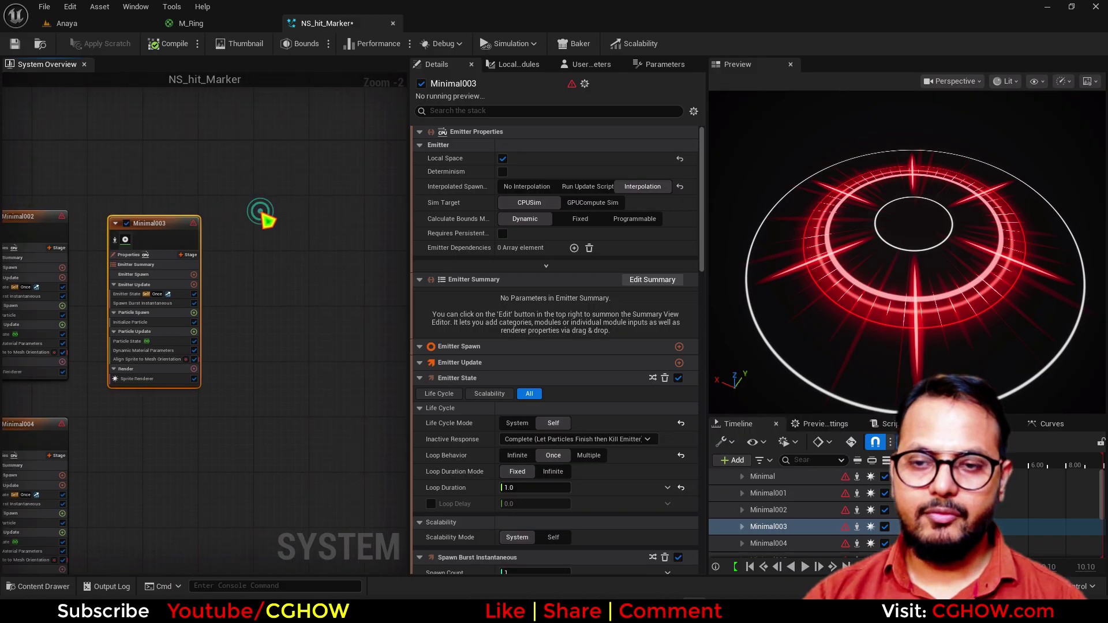
pyautogui.click(268, 221)
pyautogui.hotkey('ctrl', 'v')
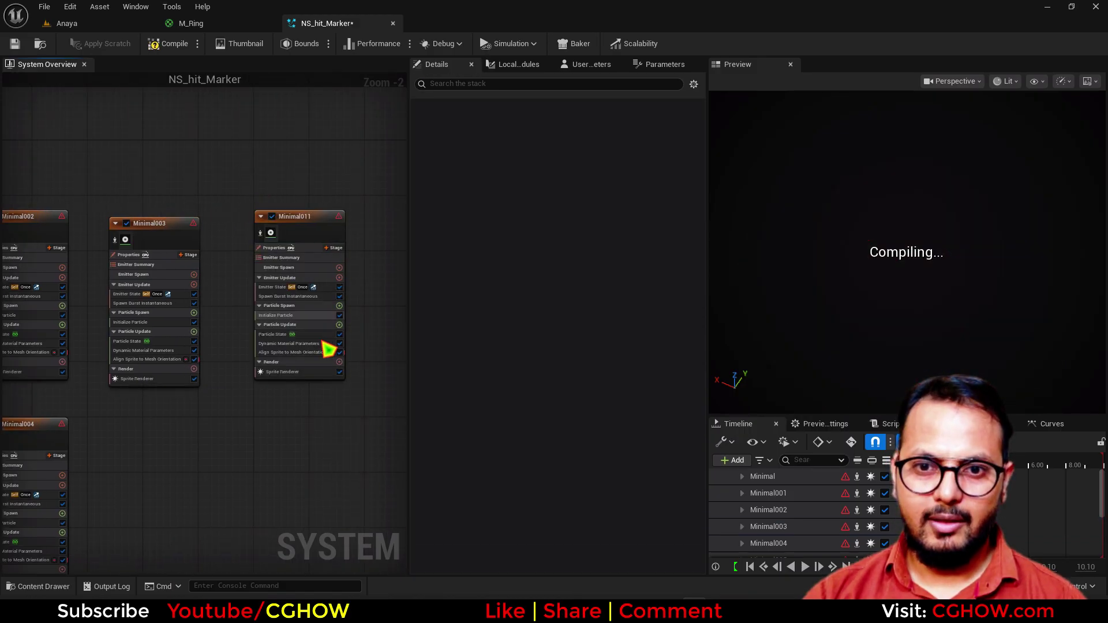
# - Lower the thickness of the Minimal003 copy to about 2.6 and set its color alpha to 0.05
pyautogui.click(289, 344)
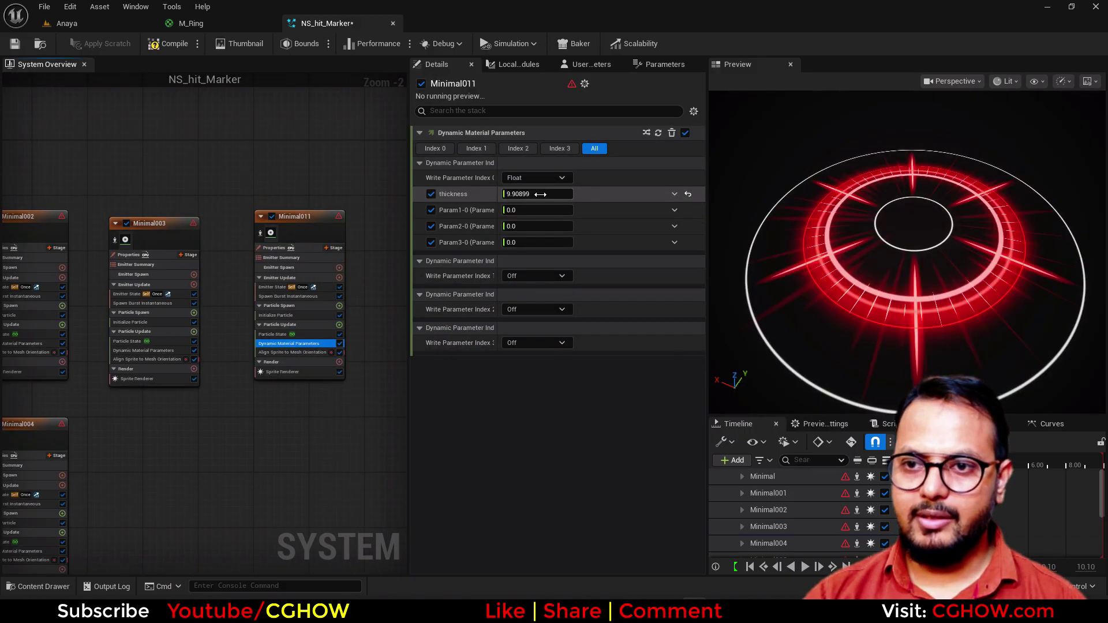
pyautogui.moveTo(538, 194); pyautogui.dragTo(514, 194)
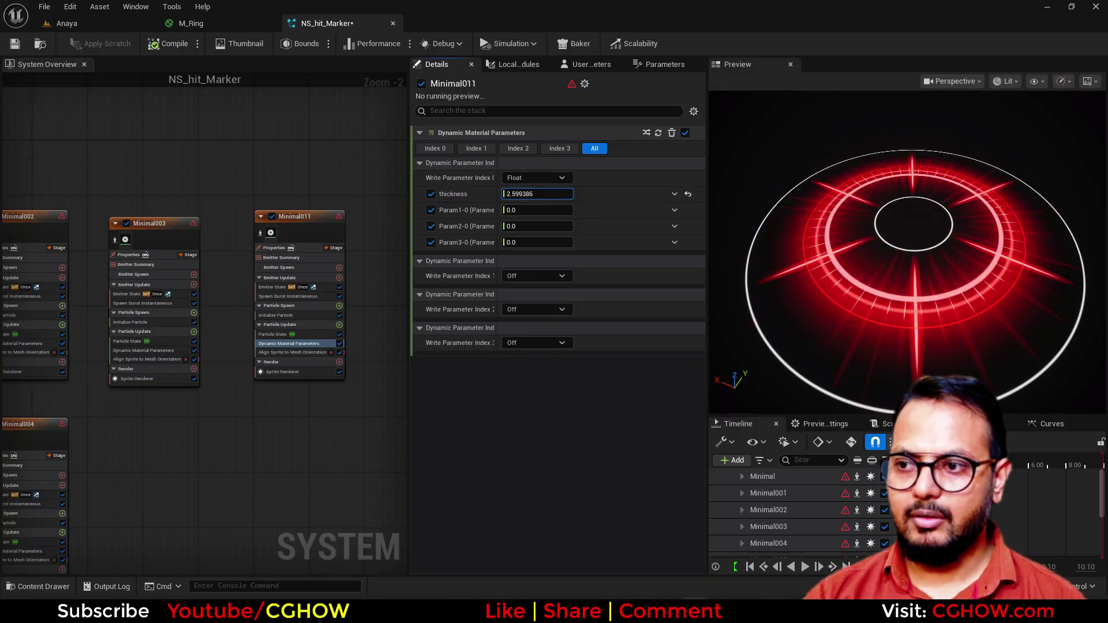
pyautogui.click(284, 315)
pyautogui.click(516, 227)
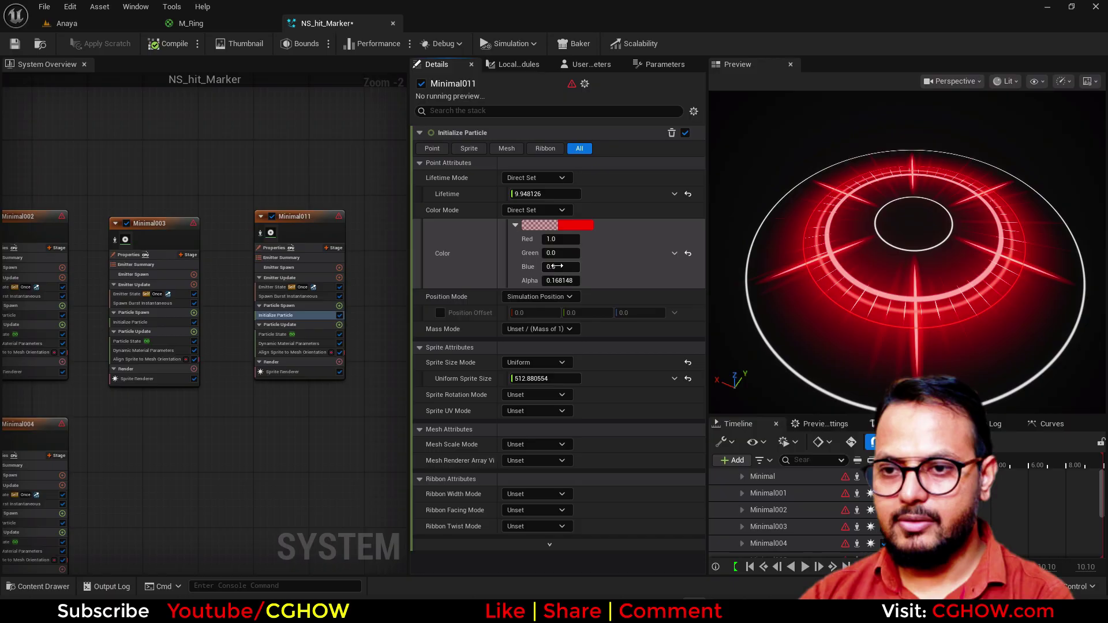
pyautogui.click(563, 280)
pyautogui.write('.02')
pyautogui.press('Return')
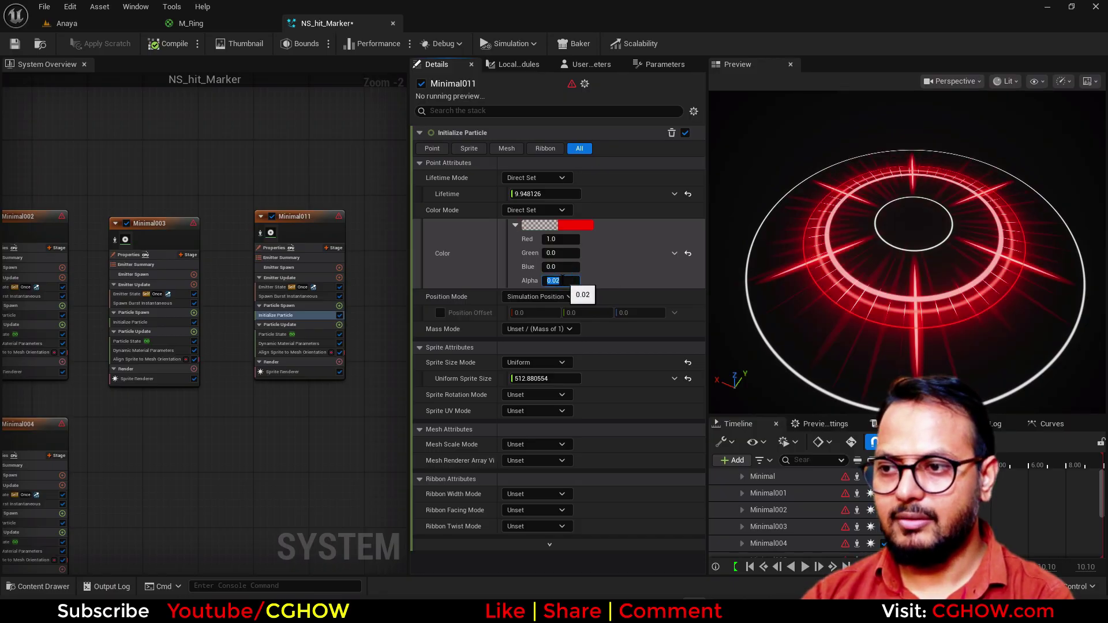
pyautogui.write('.05')
pyautogui.press('Return')
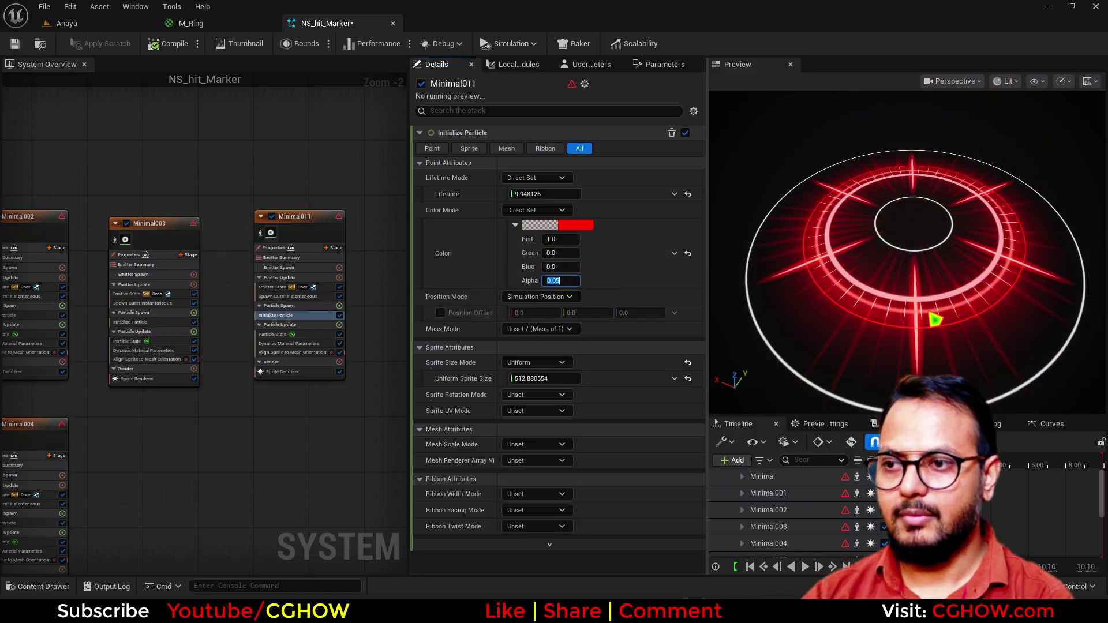
# - Switch to the Anaya level, enlarge the viewport and inspect the hit marker around the character up close
pyautogui.click(119, 26)
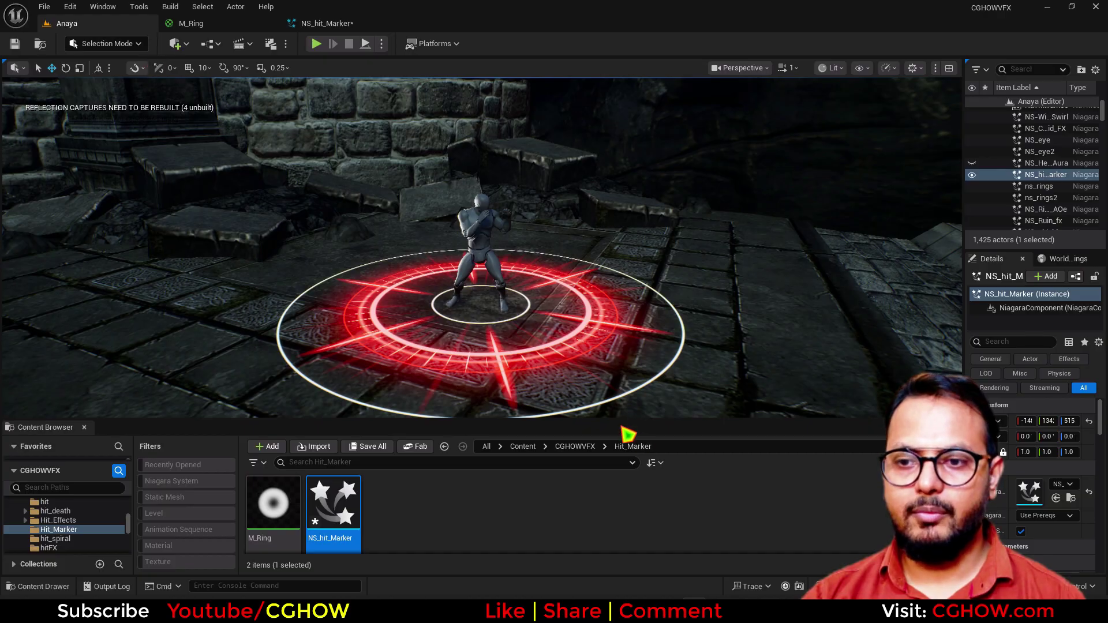
pyautogui.moveTo(599, 419); pyautogui.dragTo(626, 560)
pyautogui.moveTo(611, 502)
pyautogui.keyDown('alt'); pyautogui.mouseDown()
pyautogui.moveTo(629, 500)
pyautogui.moveTo(560, 430)
pyautogui.mouseUp(); pyautogui.keyUp('alt')
pyautogui.keyDown('alt'); pyautogui.moveTo(560, 370); pyautogui.dragTo(612, 370, button='right'); pyautogui.keyUp('alt')
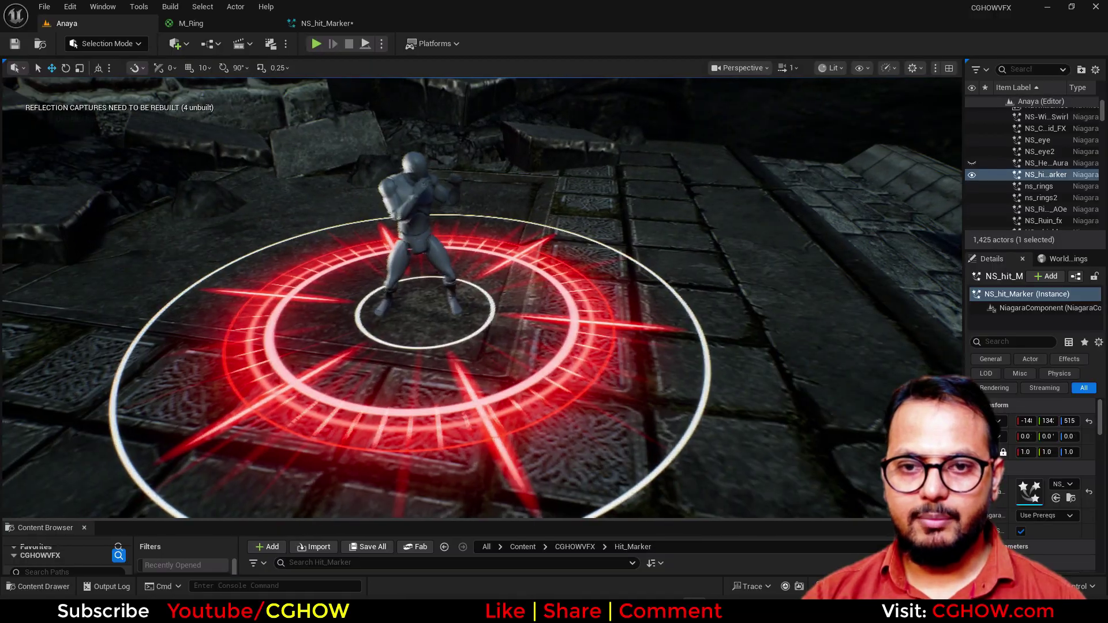